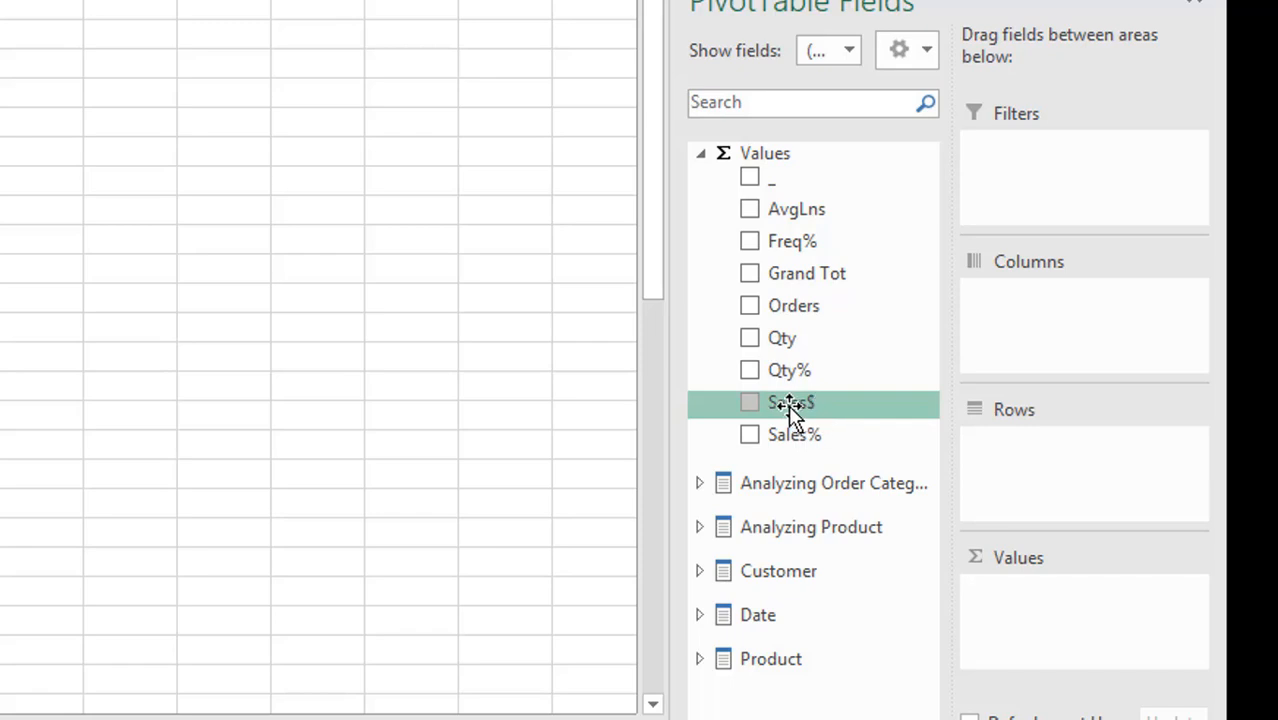
Add the Sales$ and Orders measures to the PivotTable's values
{"action": "left_click", "coordinate": [752, 405]}
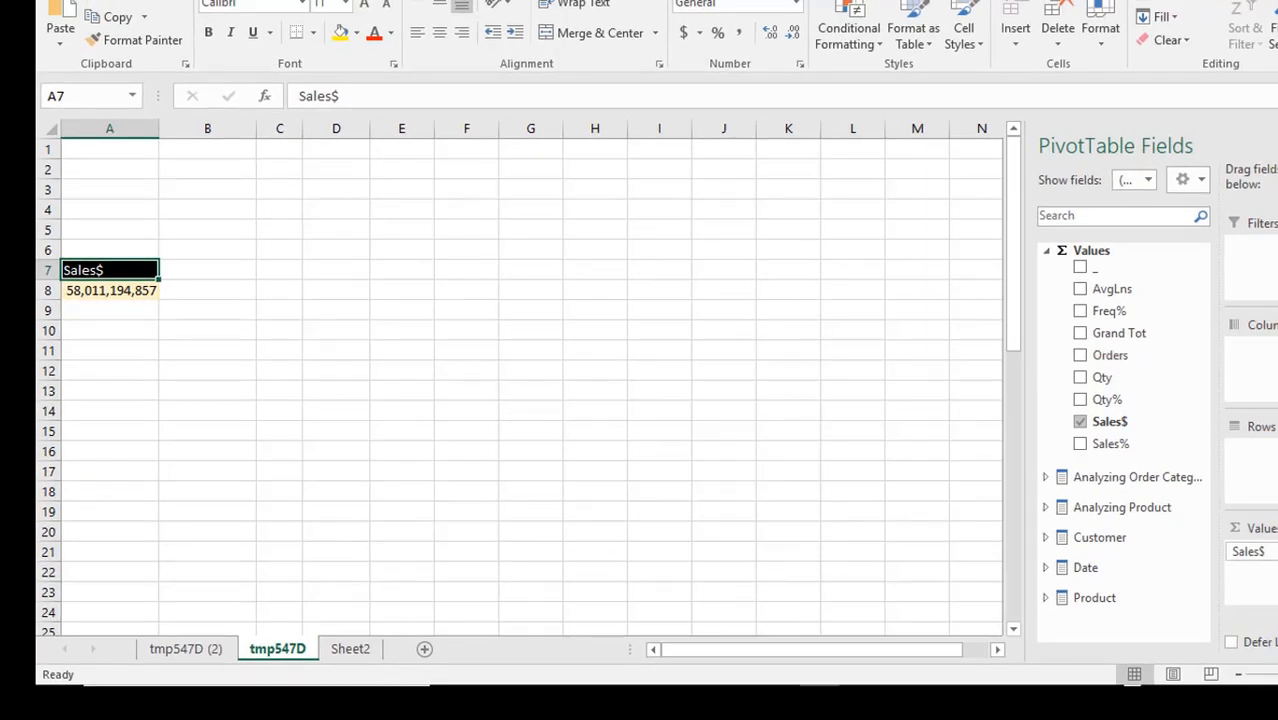
{"action": "left_click_drag", "start_coordinate": [0, 392], "coordinate": [587, 388]}
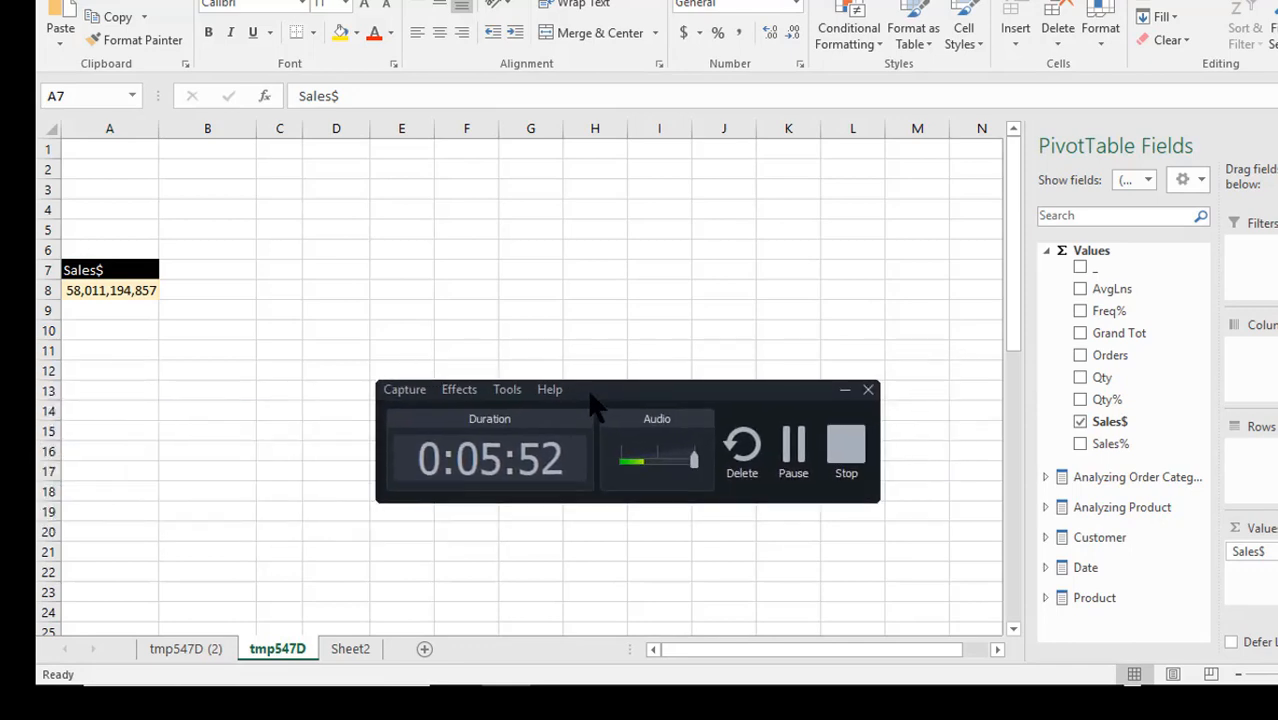
{"action": "left_click", "coordinate": [1077, 349]}
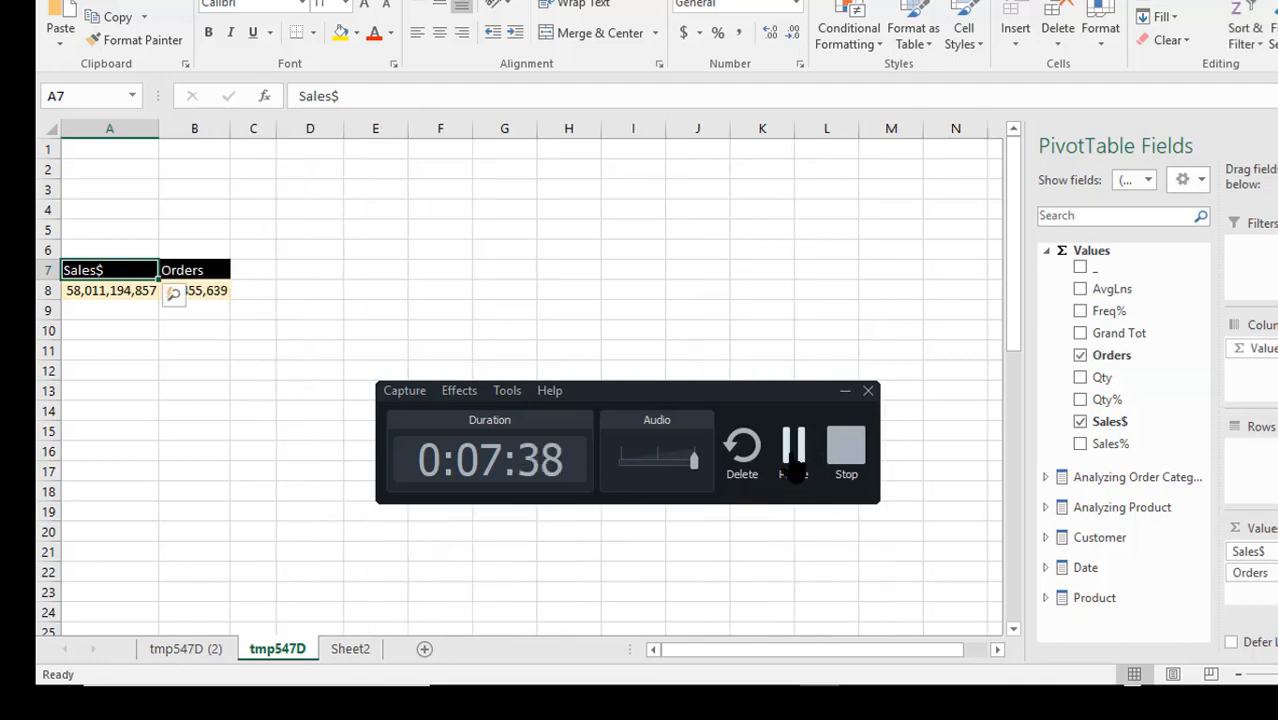
{"action": "left_click", "coordinate": [795, 462]}
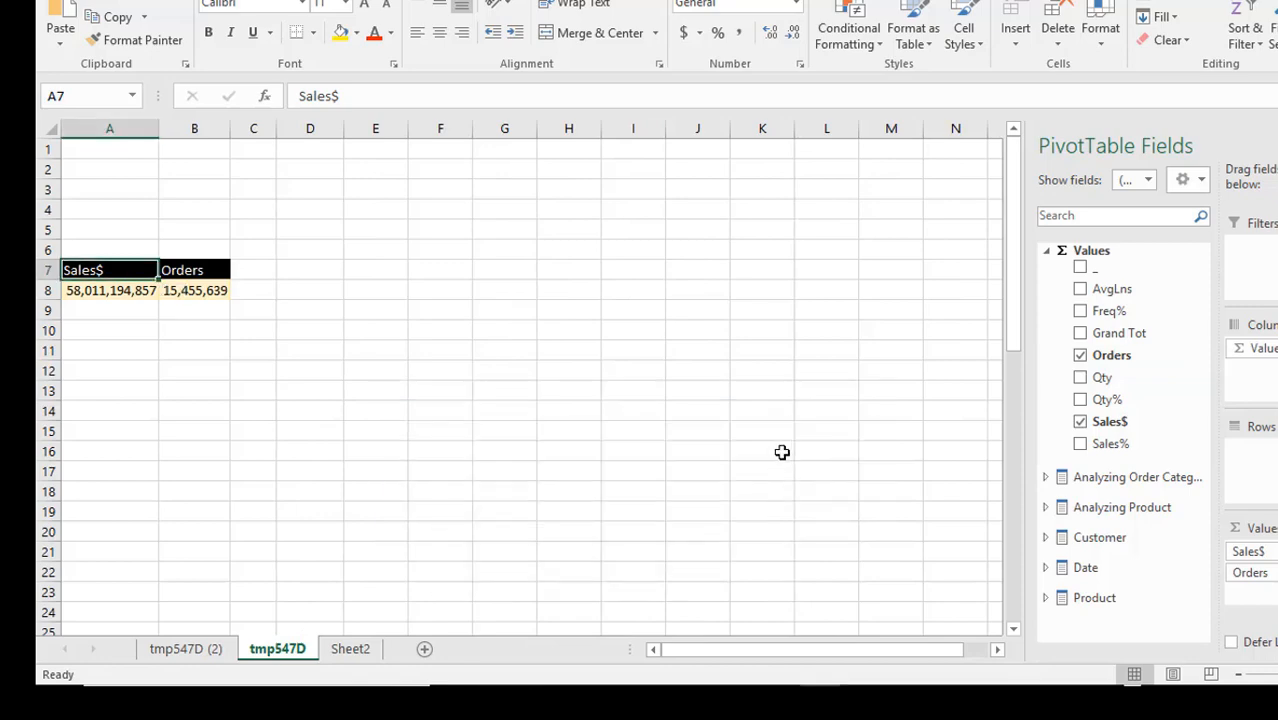
{"action": "mouse_move", "coordinate": [908, 673]}
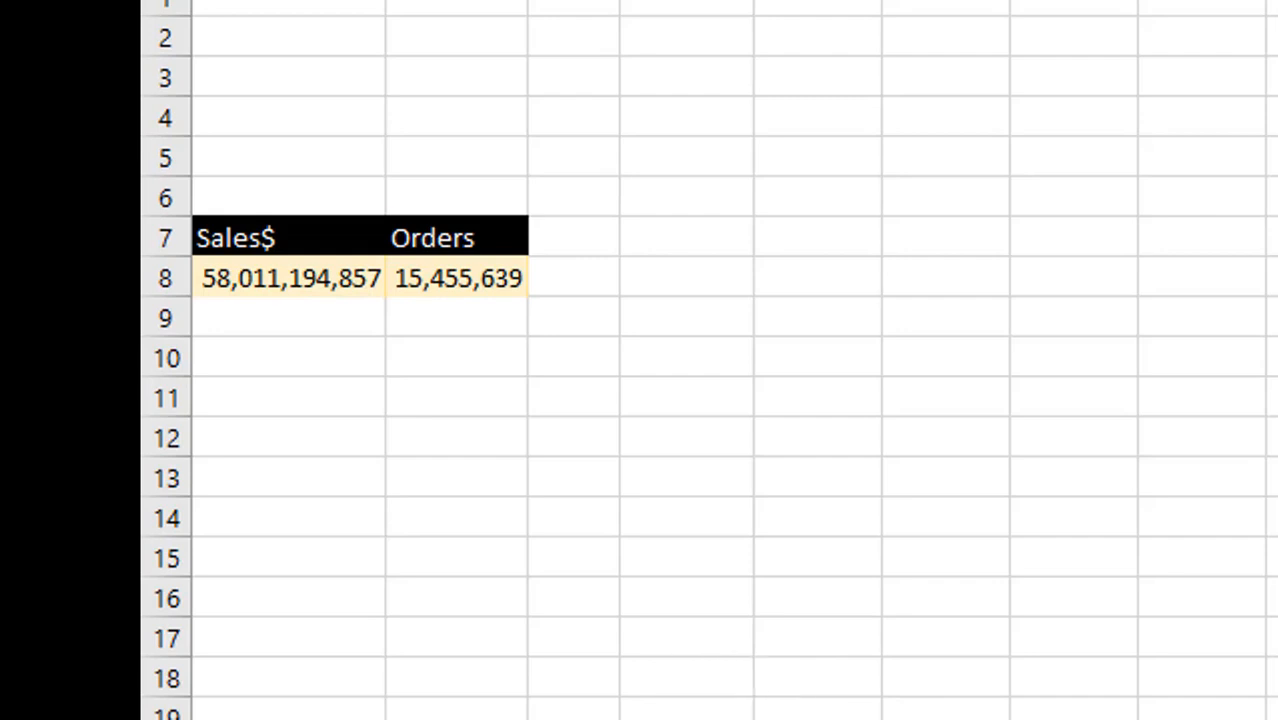
{"action": "left_click", "coordinate": [288, 238]}
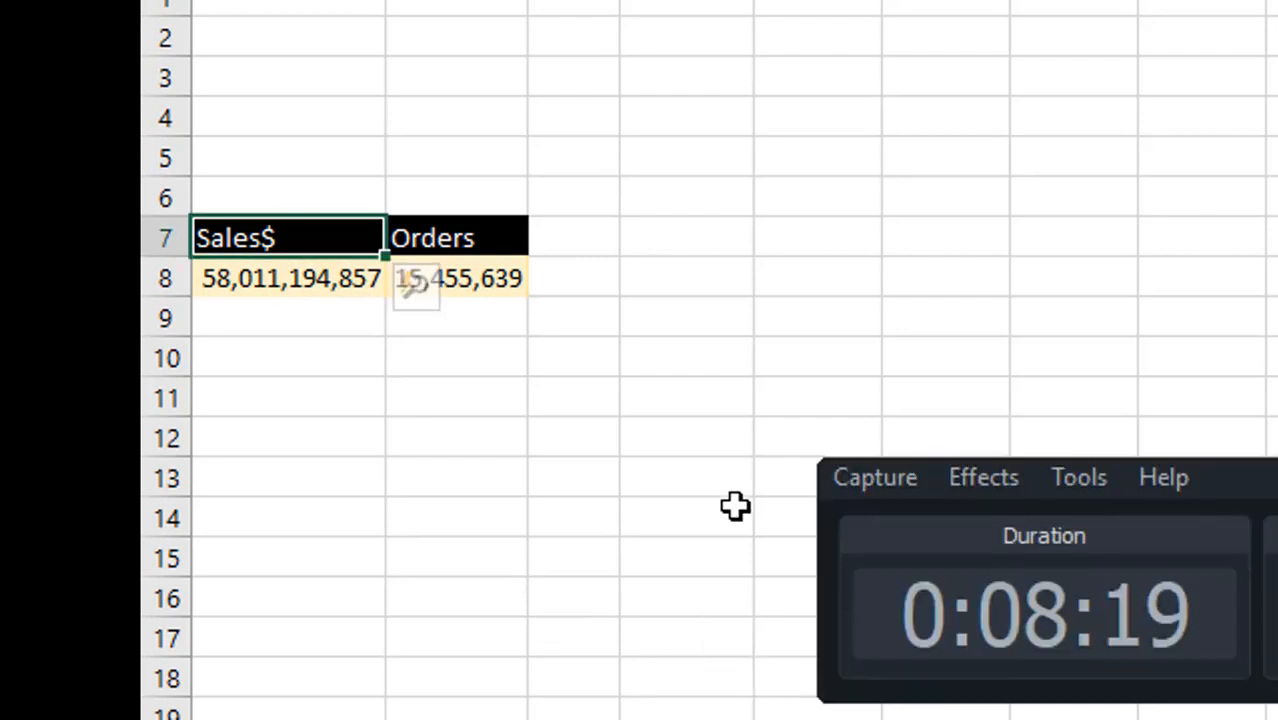
{"action": "left_click", "coordinate": [690, 515]}
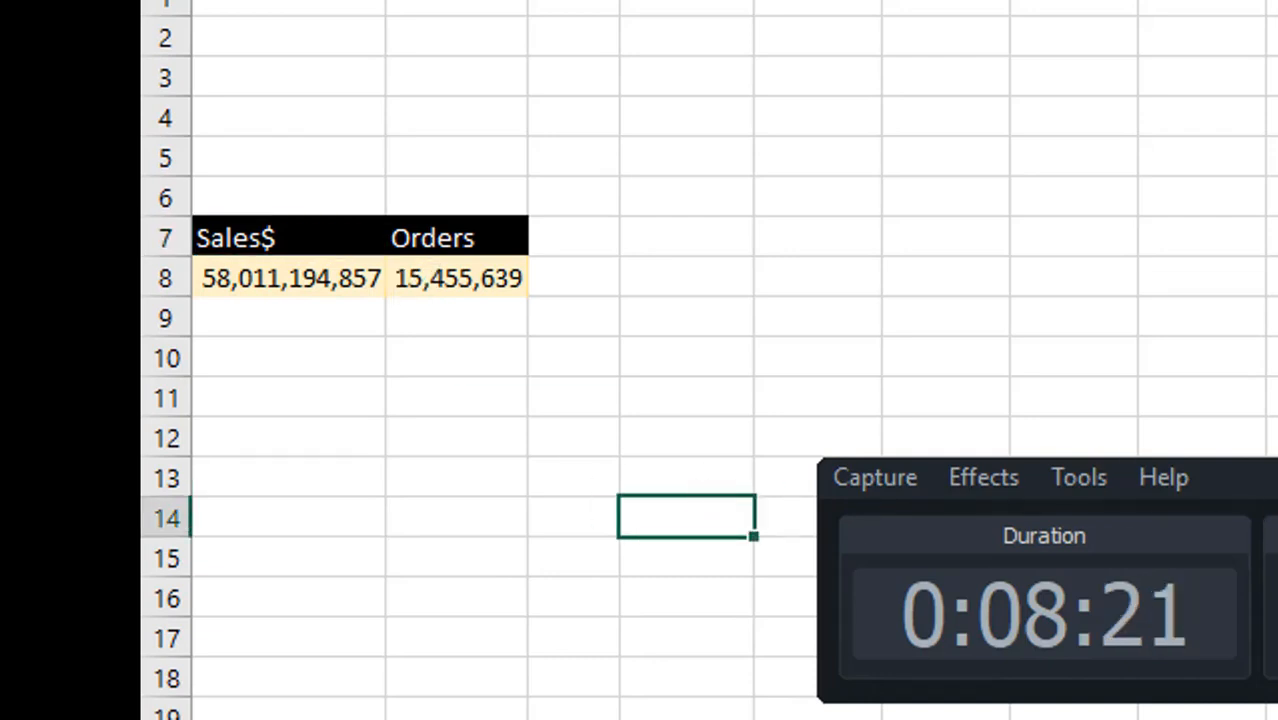
Add Fiscal Year from the Date table's additional fields as a report filter of the PivotTable
{"action": "left_click", "coordinate": [359, 278]}
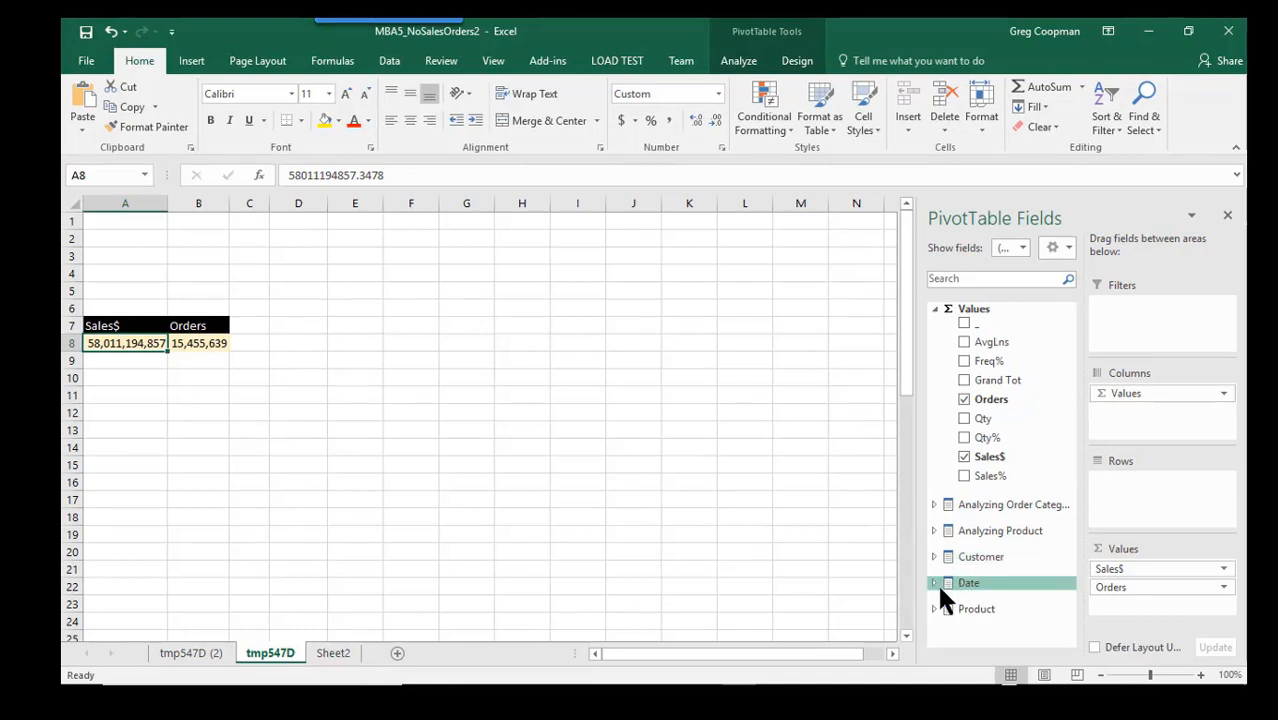
{"action": "left_click", "coordinate": [935, 584]}
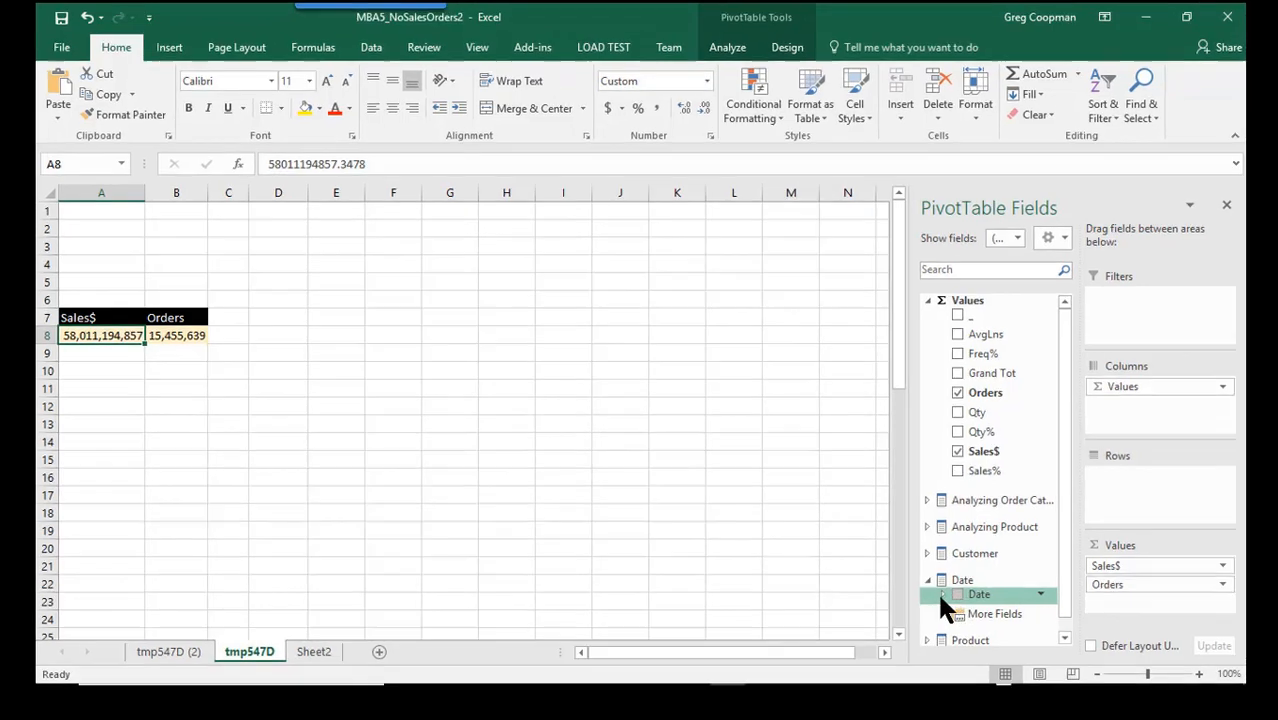
{"action": "left_click", "coordinate": [949, 597]}
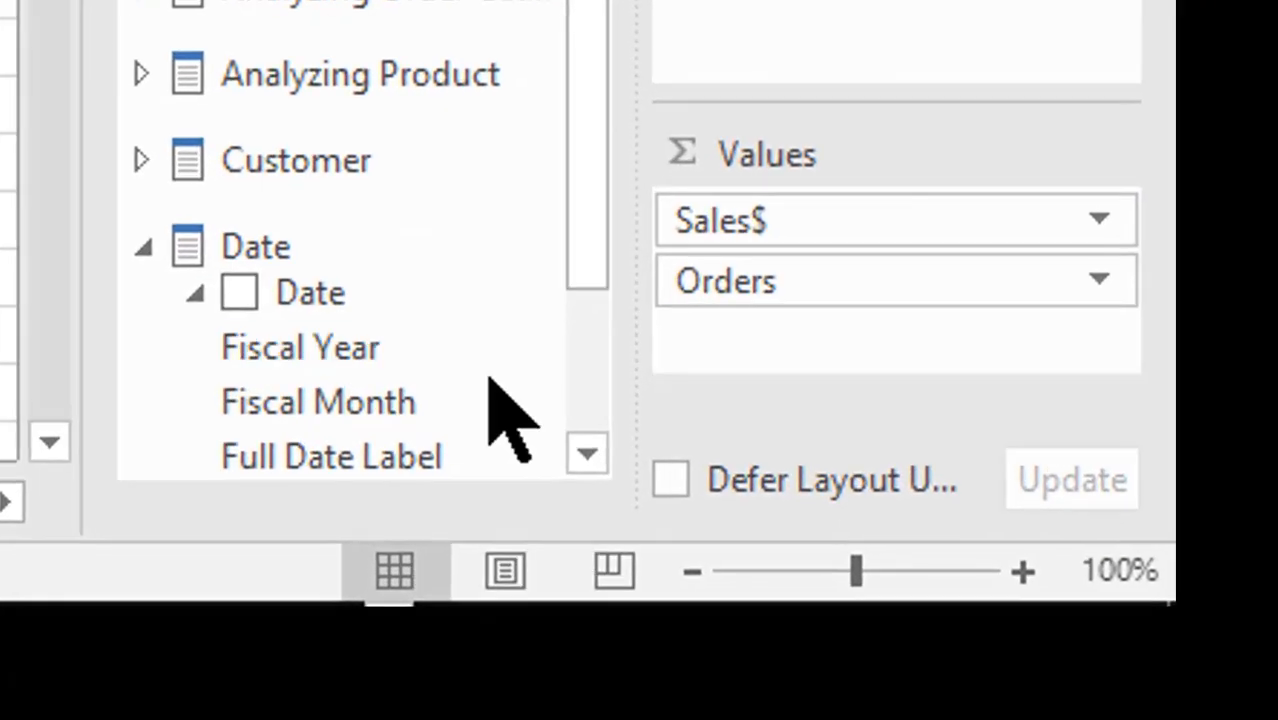
{"action": "left_click_drag", "start_coordinate": [594, 224], "coordinate": [593, 434]}
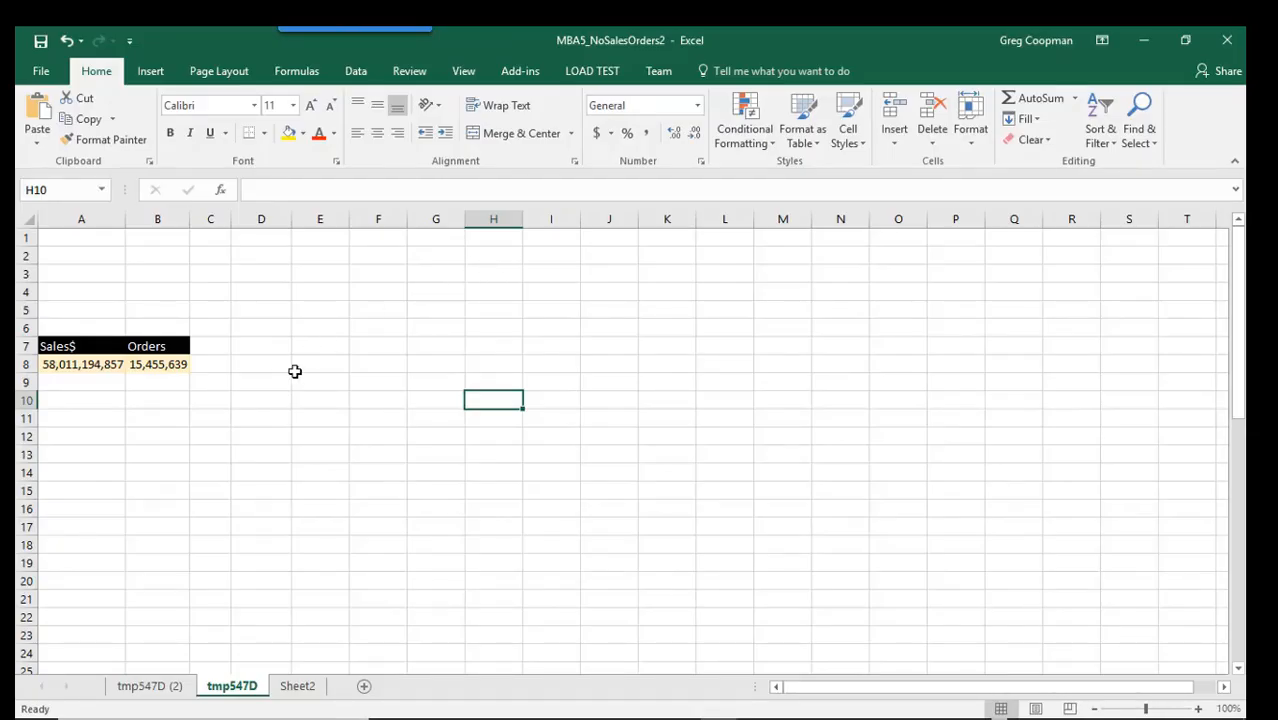
{"action": "left_click", "coordinate": [156, 364]}
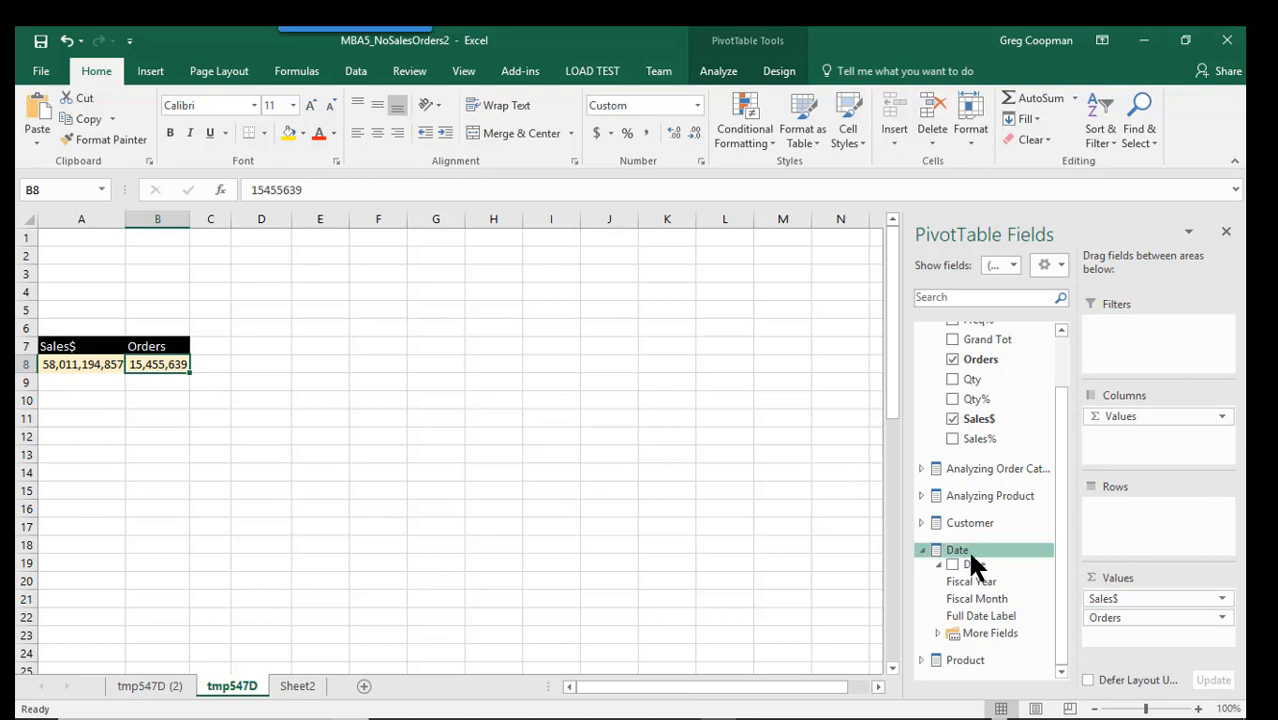
{"action": "left_click", "coordinate": [937, 633]}
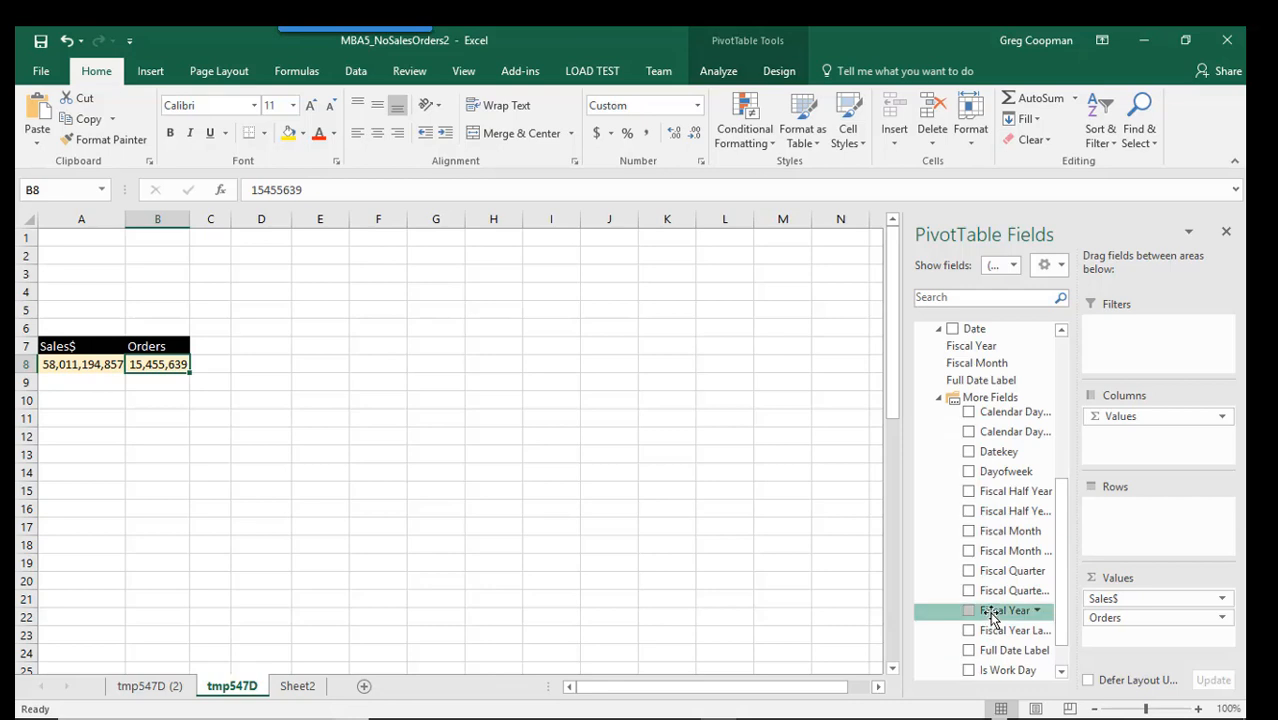
{"action": "left_click_drag", "start_coordinate": [990, 610], "coordinate": [1095, 346]}
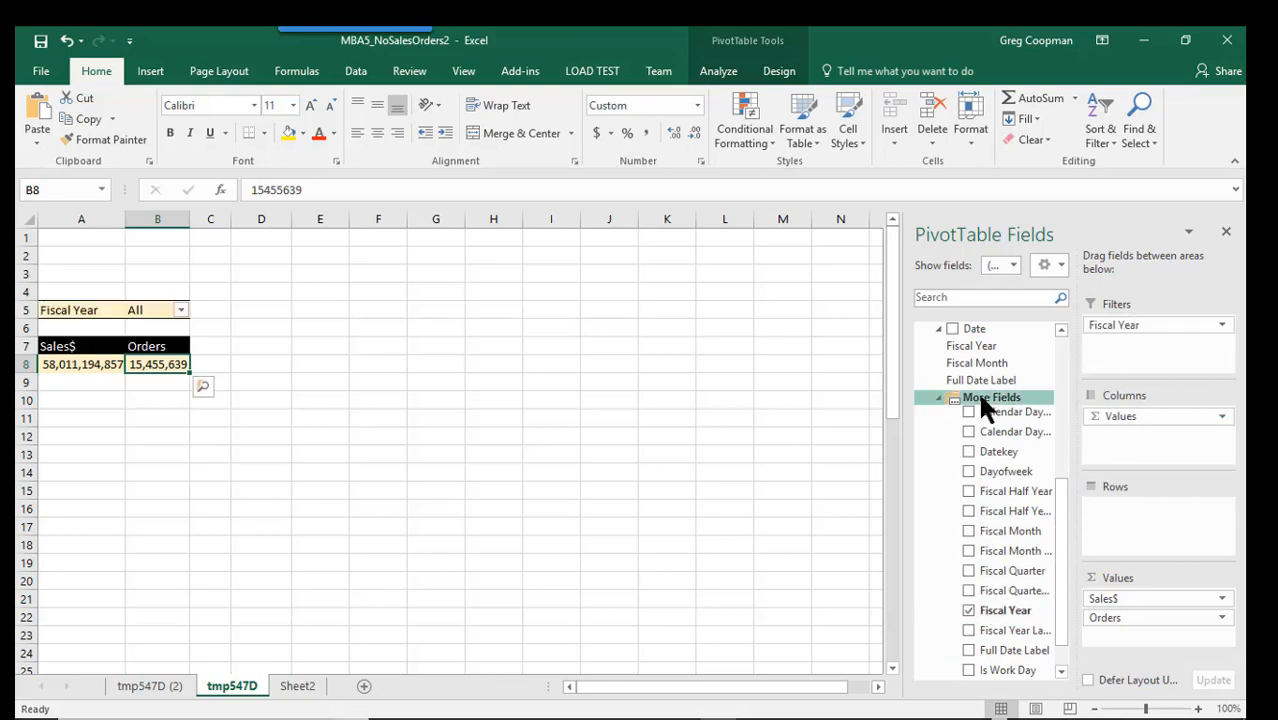
Examine the years offered by the Fiscal Year report filter and close it without choosing one
{"action": "left_click", "coordinate": [180, 310]}
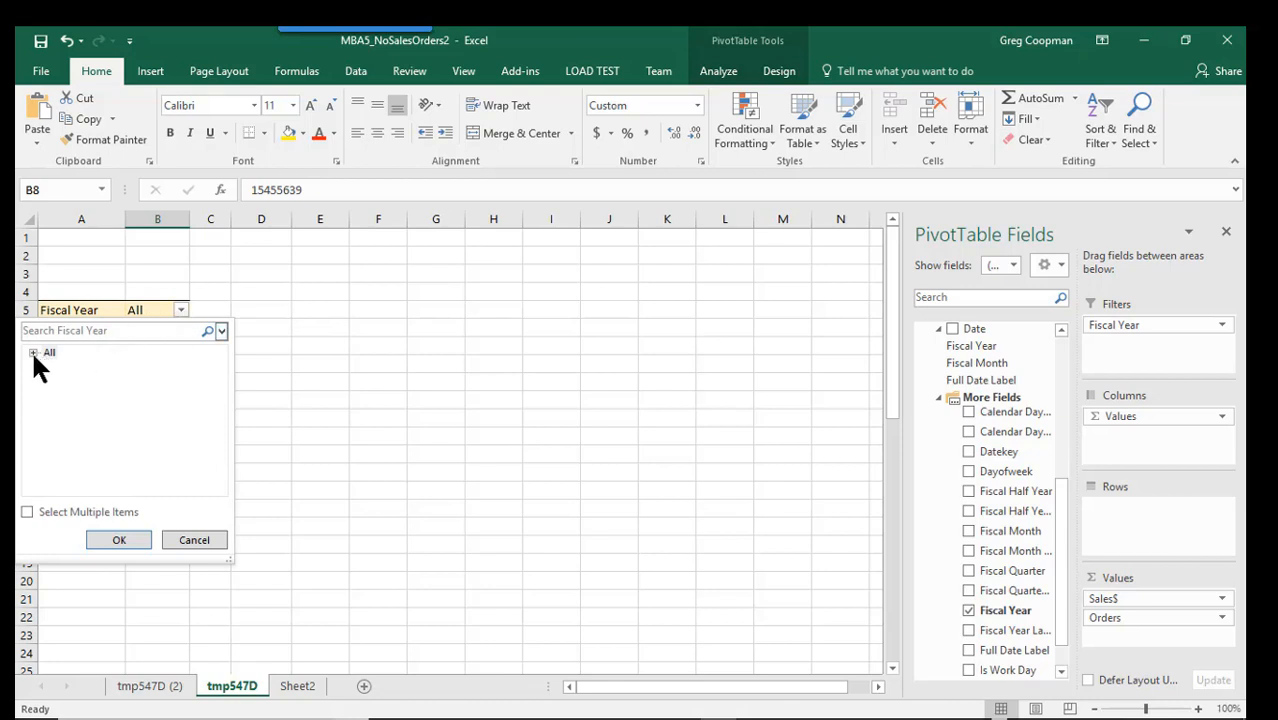
{"action": "left_click", "coordinate": [33, 354]}
{"action": "left_click", "coordinate": [187, 539]}
{"action": "left_click", "coordinate": [272, 509]}
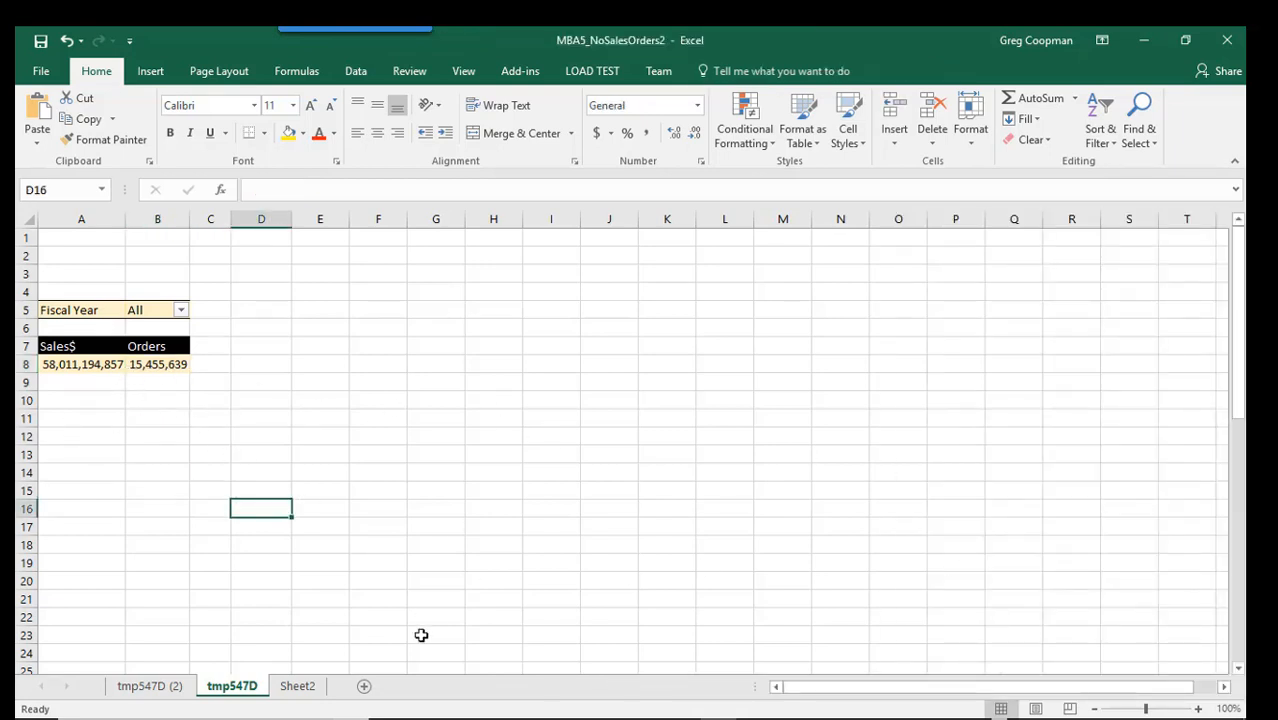
Filter the PivotTable to a single year in the Fiscal Year report filter
{"action": "left_click", "coordinate": [85, 372]}
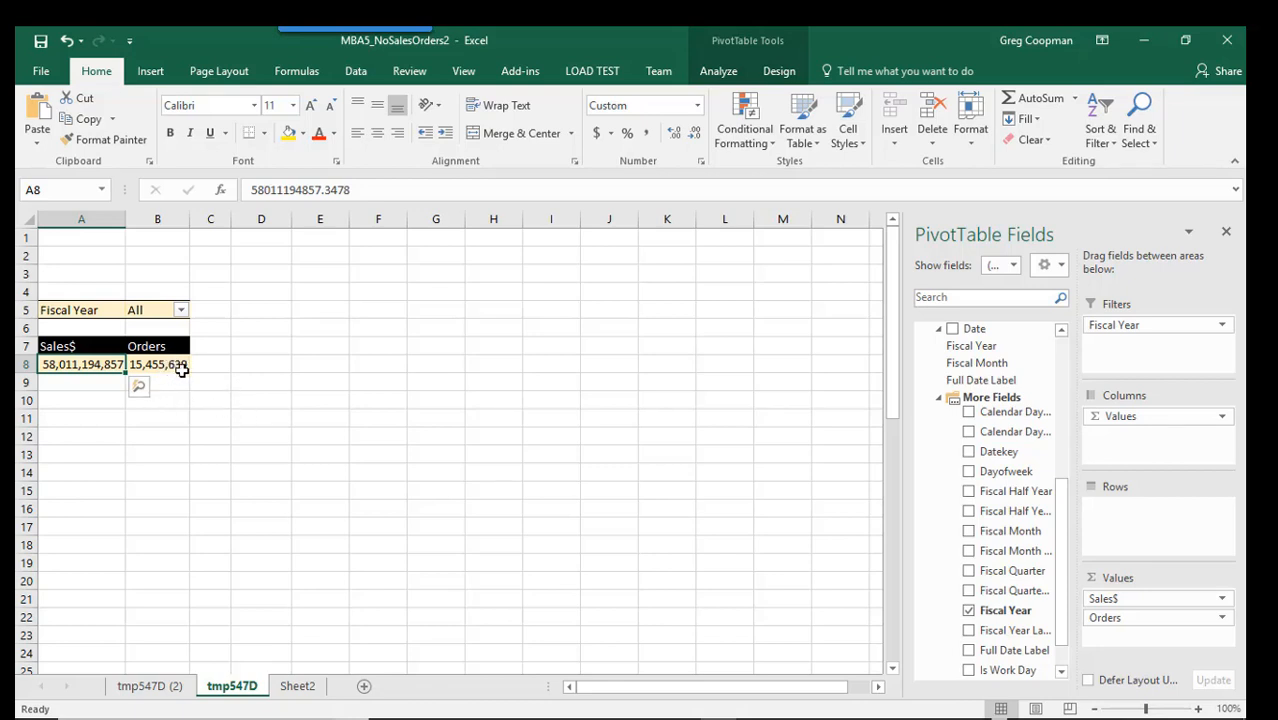
{"action": "mouse_move", "coordinate": [177, 357]}
{"action": "left_click", "coordinate": [181, 311]}
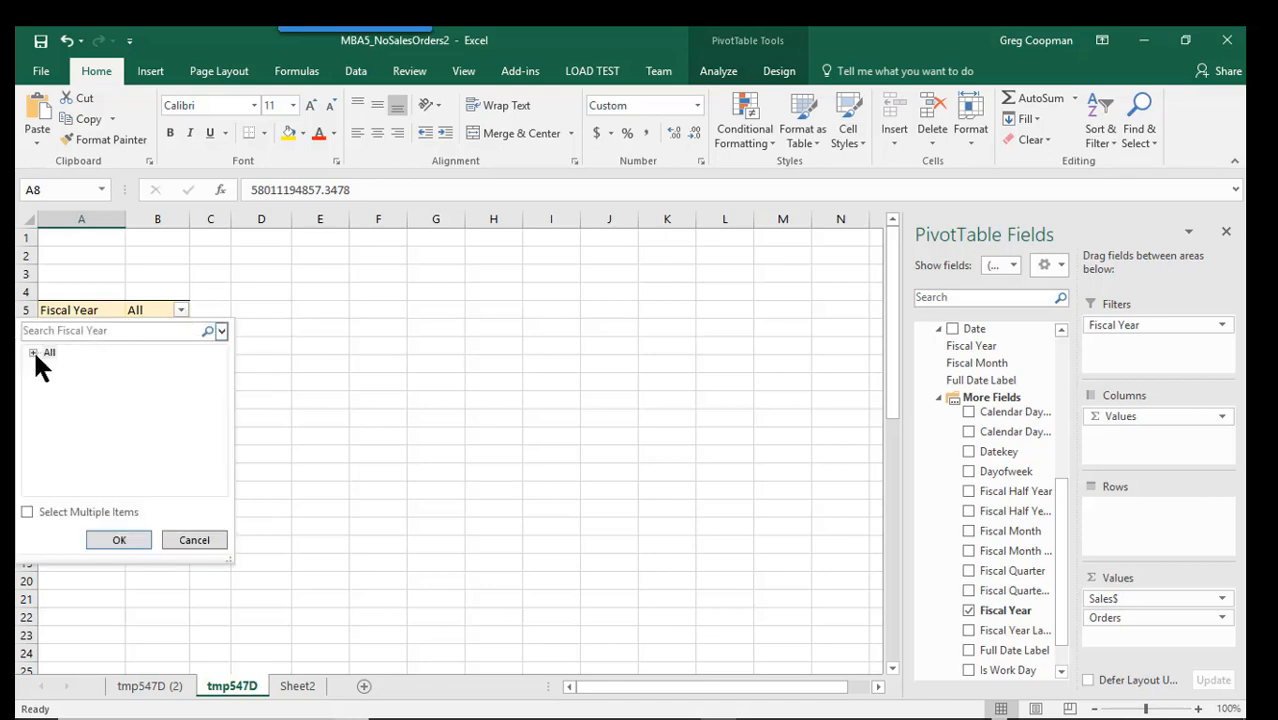
{"action": "left_click", "coordinate": [34, 354]}
{"action": "left_click", "coordinate": [71, 382]}
{"action": "left_click", "coordinate": [119, 540]}
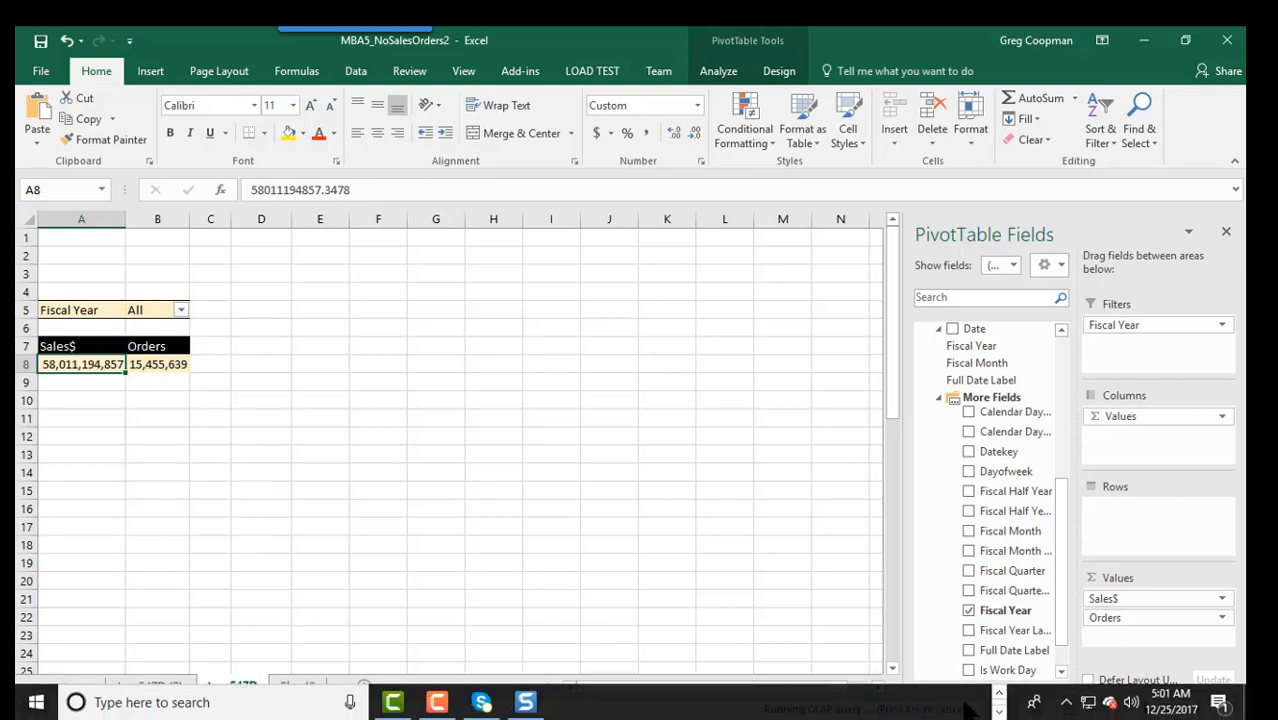
{"action": "mouse_move", "coordinate": [437, 702]}
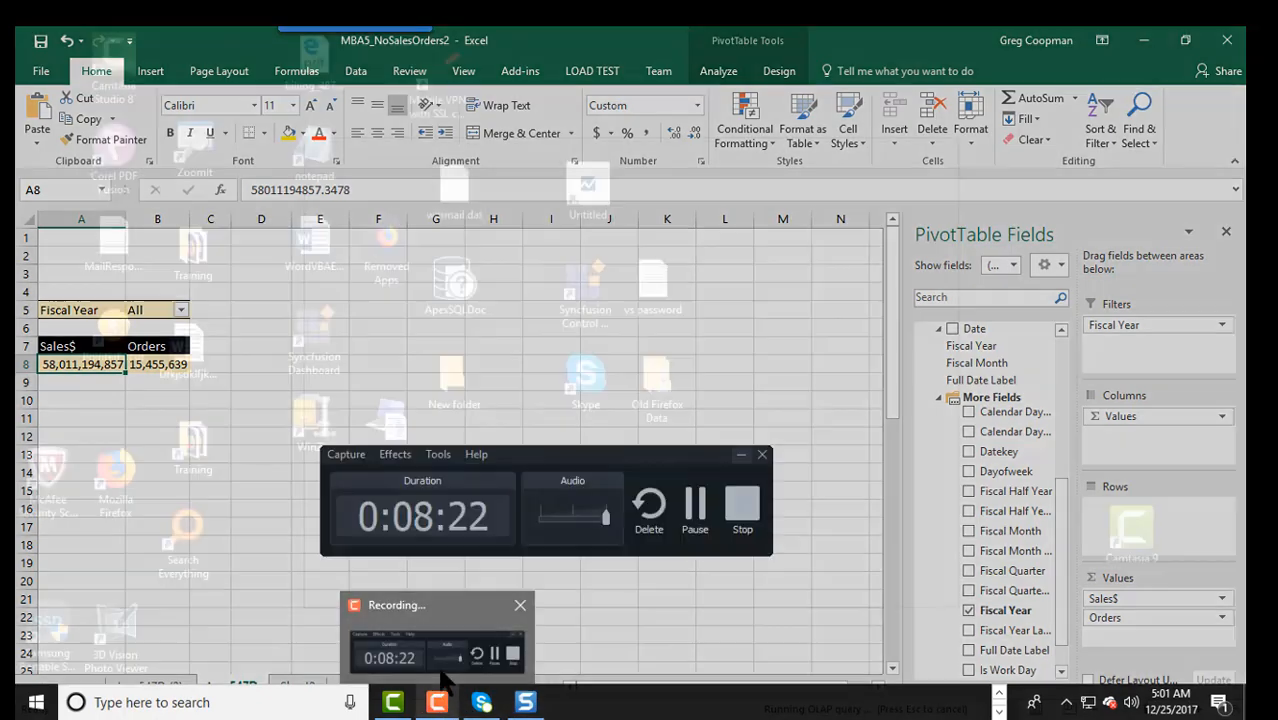
{"action": "left_click", "coordinate": [432, 648]}
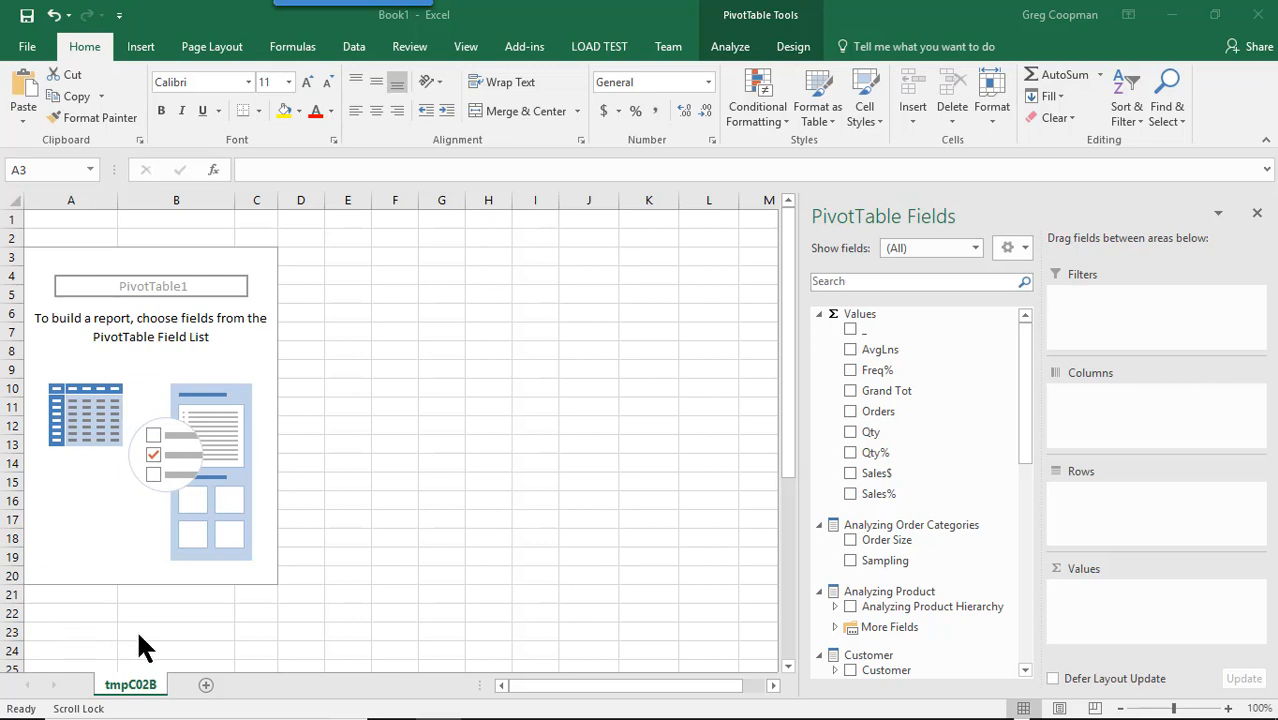
Add Fiscal Calendar as a report filter of the blank PivotTable and accept its preselected years FY 2007, FY 2008 and FY 2009
{"action": "left_click", "coordinate": [158, 374]}
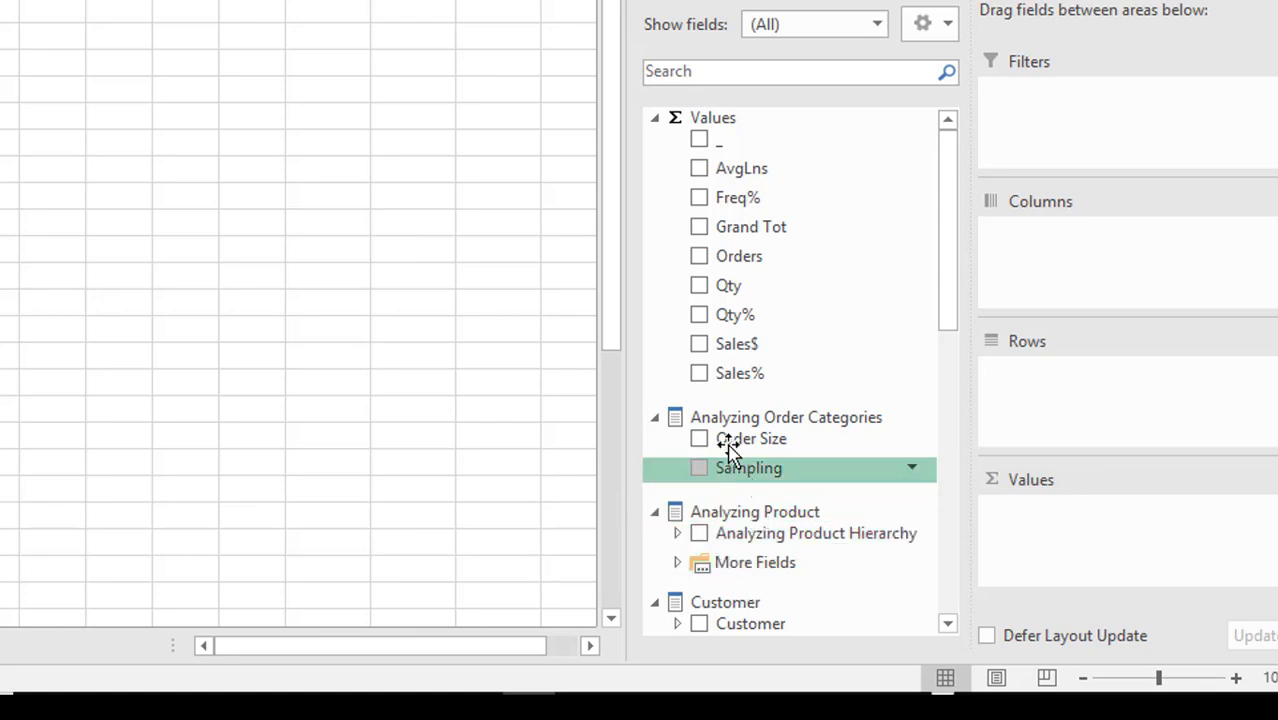
{"action": "left_click_drag", "start_coordinate": [948, 296], "coordinate": [950, 463]}
{"action": "left_click_drag", "start_coordinate": [738, 322], "coordinate": [1087, 100]}
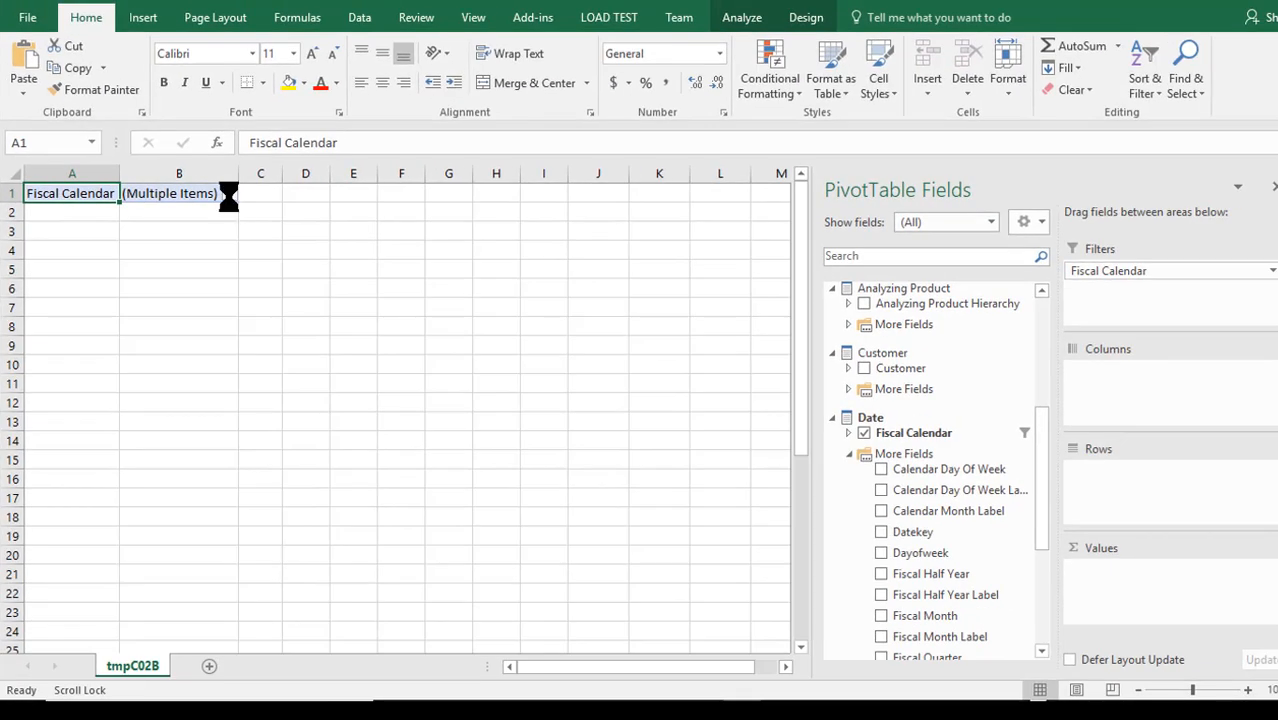
{"action": "left_click", "coordinate": [228, 194]}
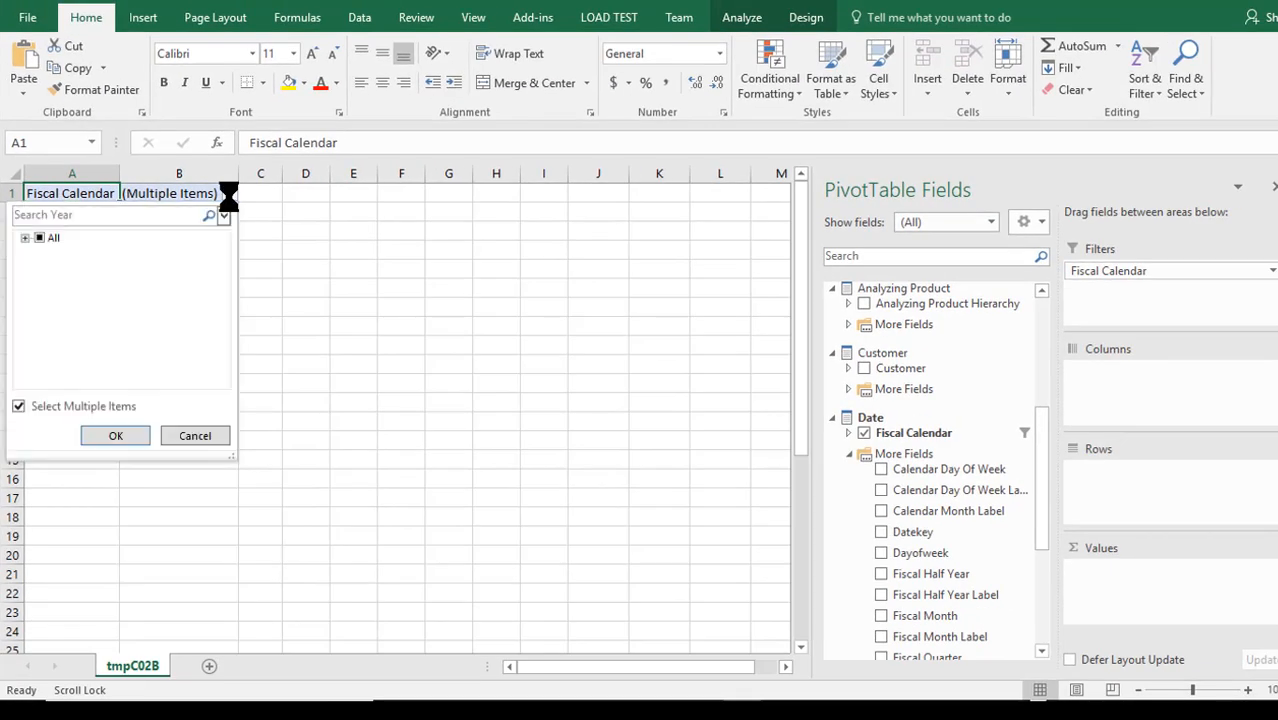
{"action": "left_click", "coordinate": [25, 238]}
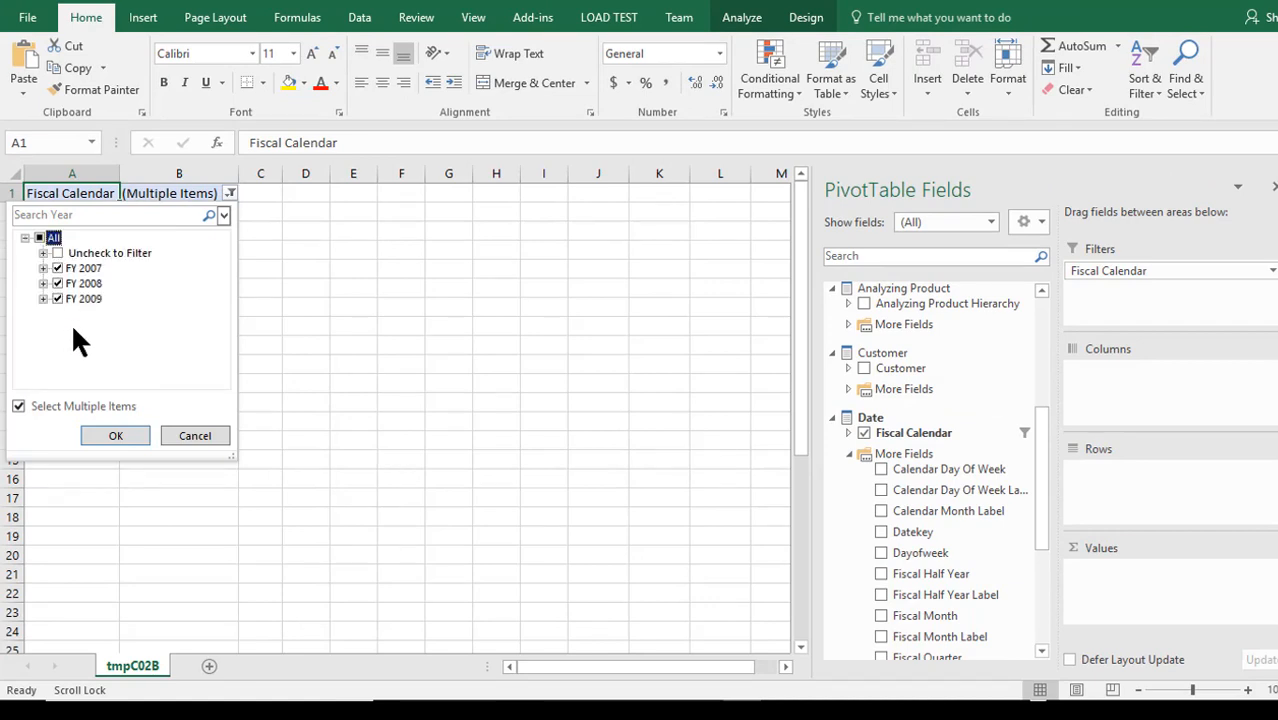
{"action": "left_click", "coordinate": [124, 433]}
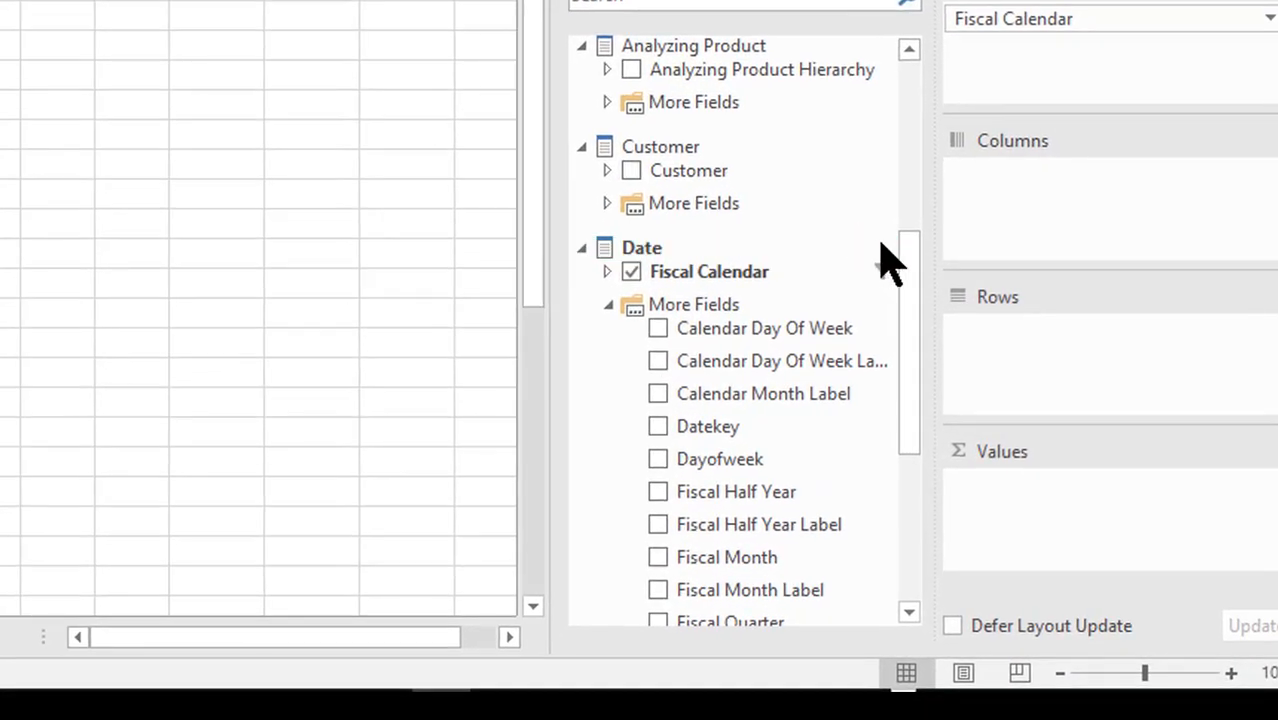
Add Sales$ to the PivotTable's values and Fiscal Month from the Date table to its rows
{"action": "left_click_drag", "start_coordinate": [899, 271], "coordinate": [893, 63]}
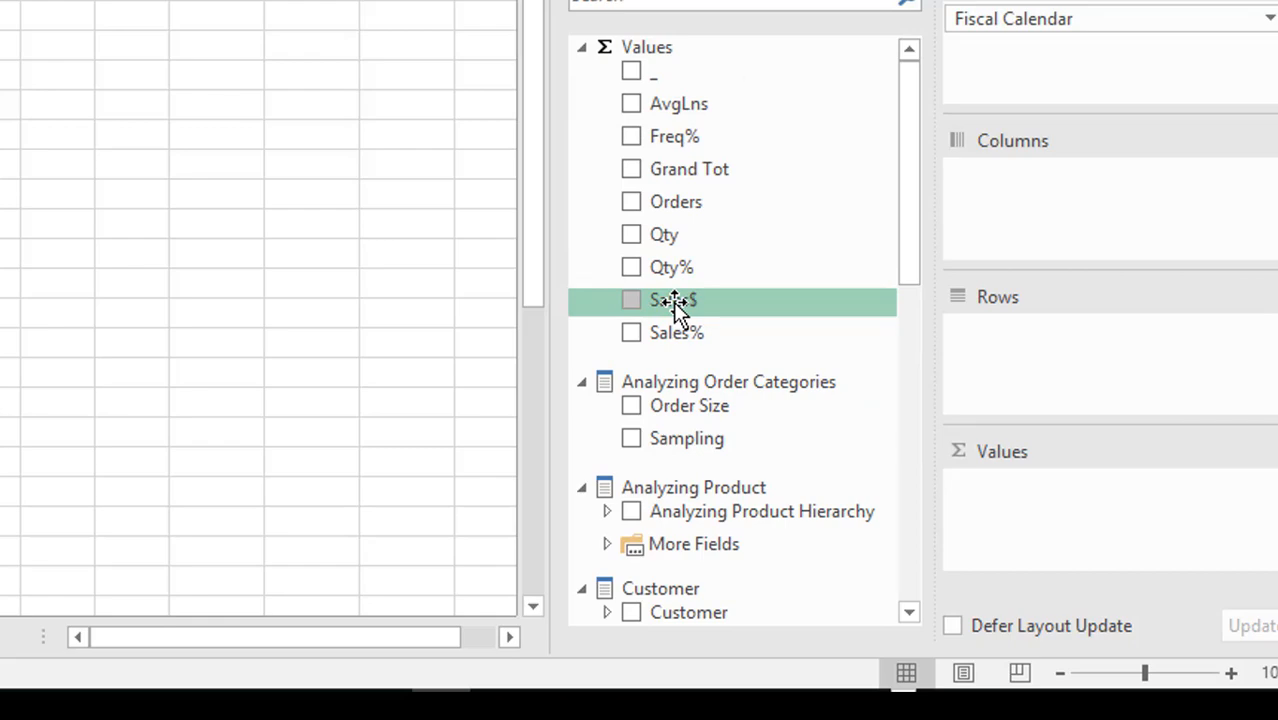
{"action": "left_click_drag", "start_coordinate": [675, 305], "coordinate": [985, 500]}
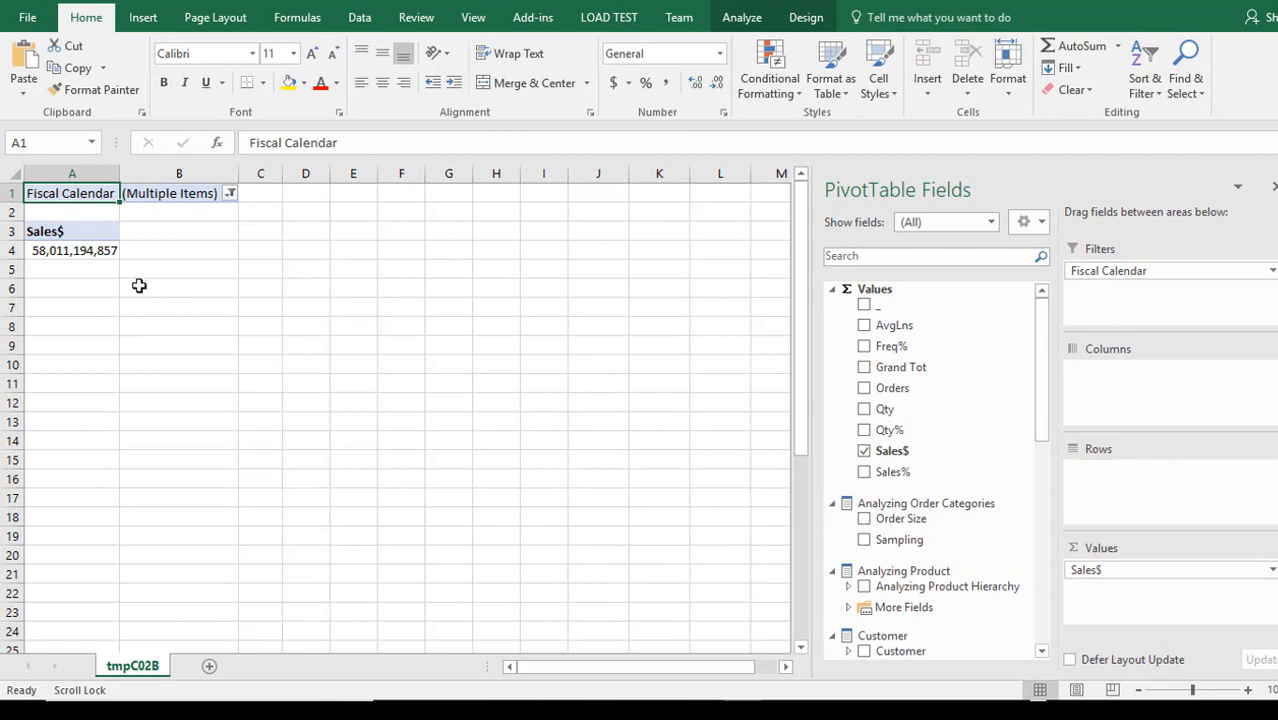
{"action": "left_click_drag", "start_coordinate": [1045, 450], "coordinate": [1039, 551]}
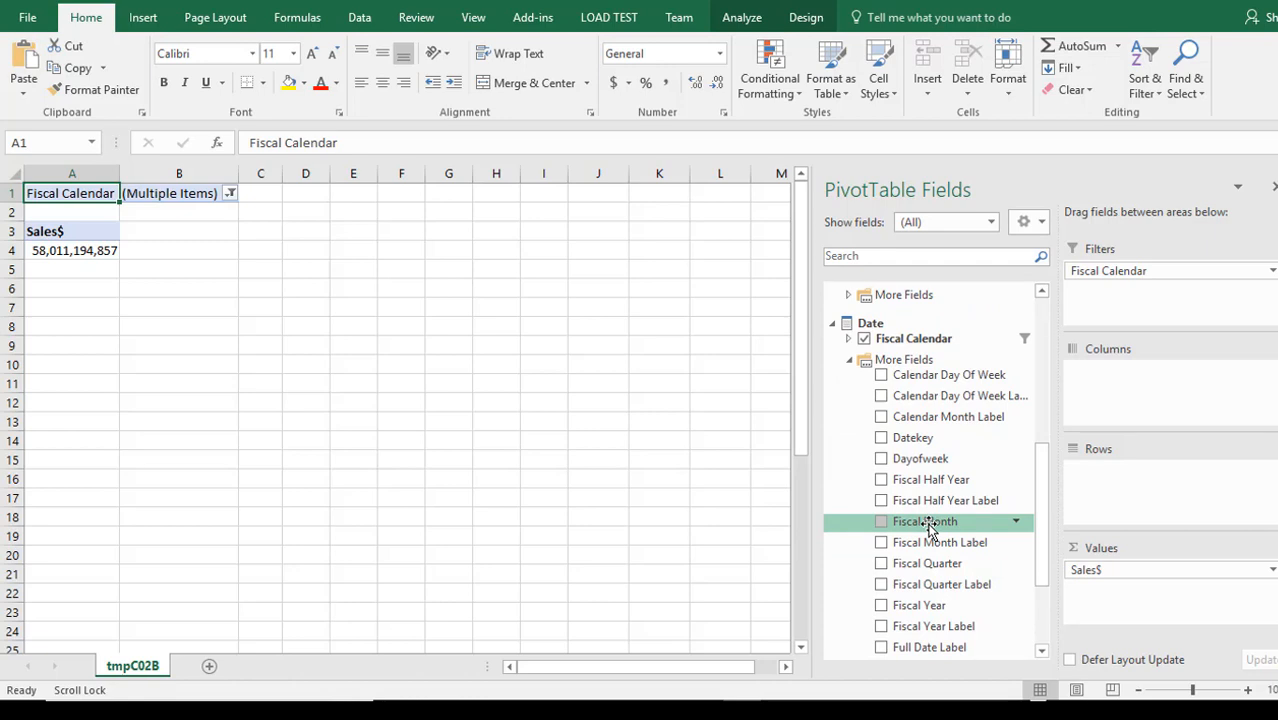
{"action": "left_click_drag", "start_coordinate": [928, 527], "coordinate": [1127, 490]}
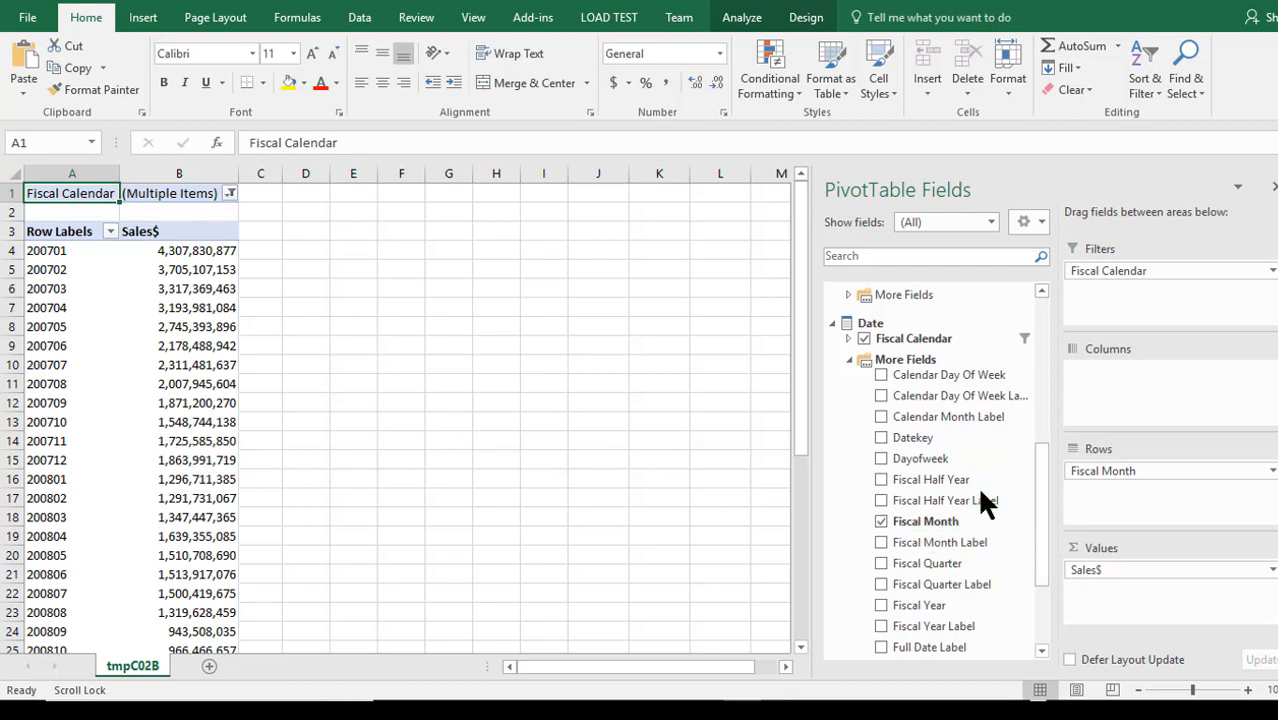
Add Fiscal Year above and Full Date Label below Fiscal Month in the PivotTable's rows
{"action": "left_click_drag", "start_coordinate": [919, 600], "coordinate": [1083, 471]}
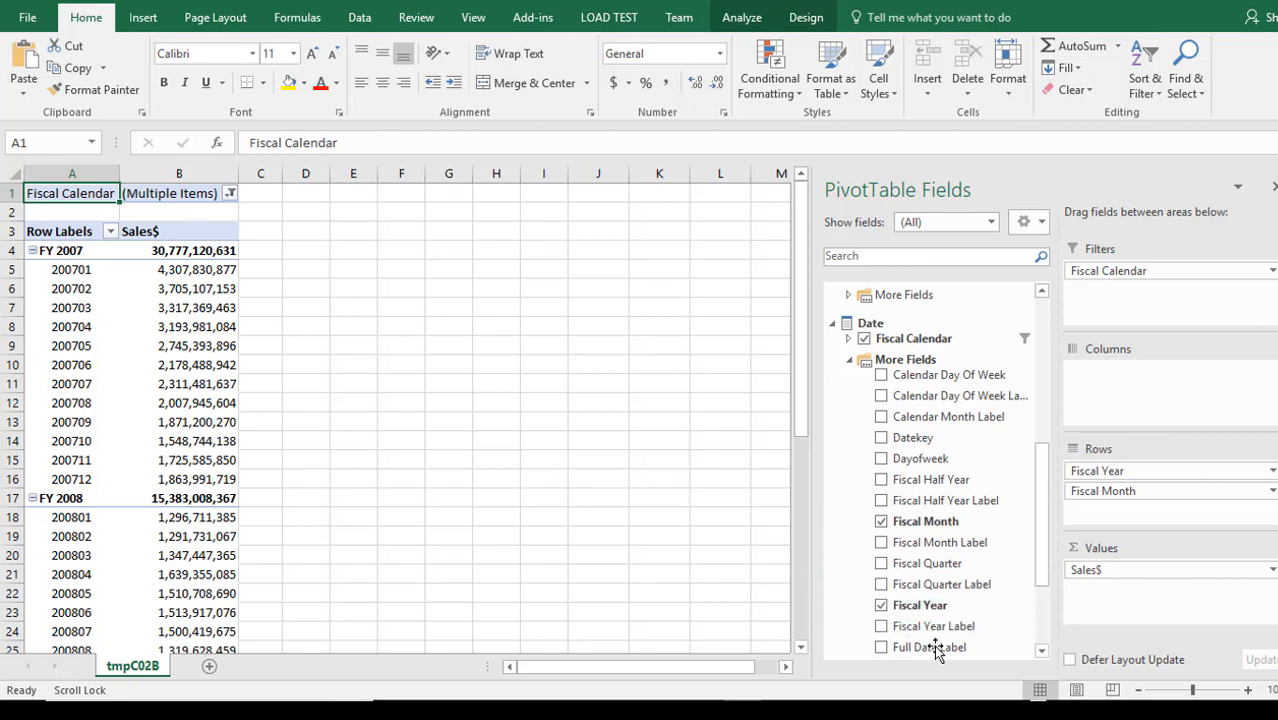
{"action": "left_click_drag", "start_coordinate": [937, 648], "coordinate": [1135, 515]}
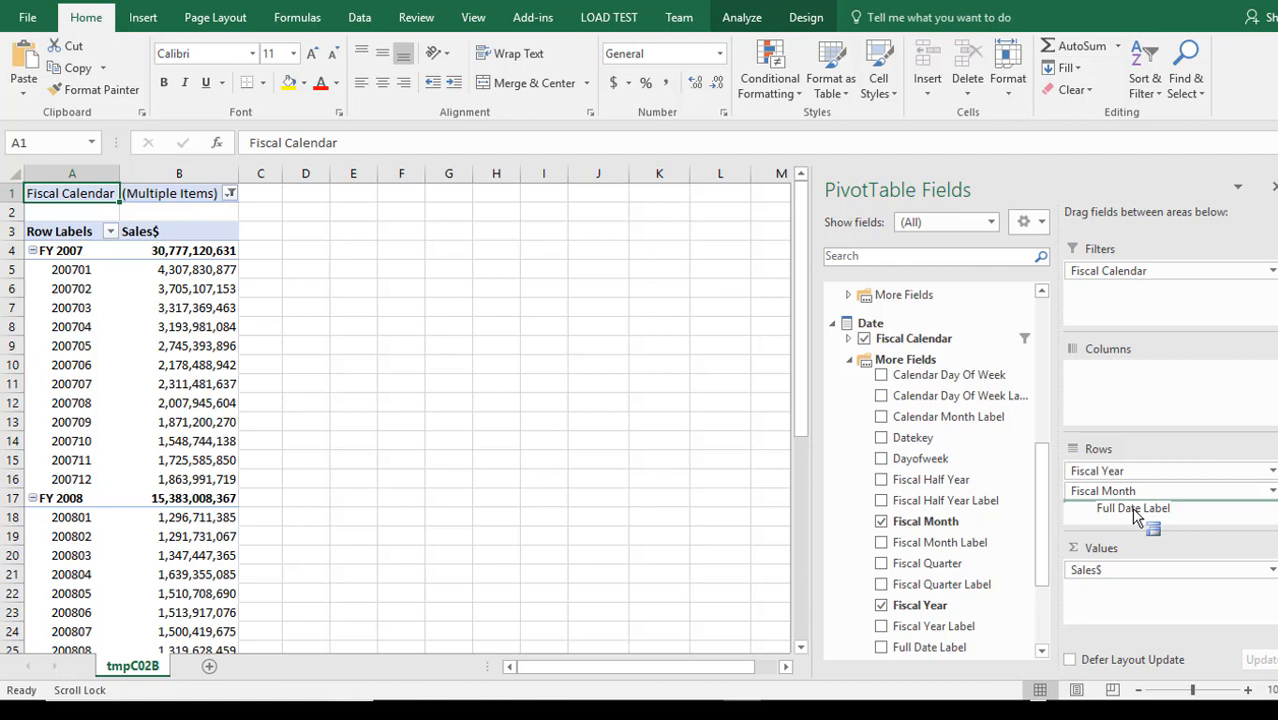
{"action": "left_click_drag", "start_coordinate": [1135, 515], "coordinate": [1136, 517]}
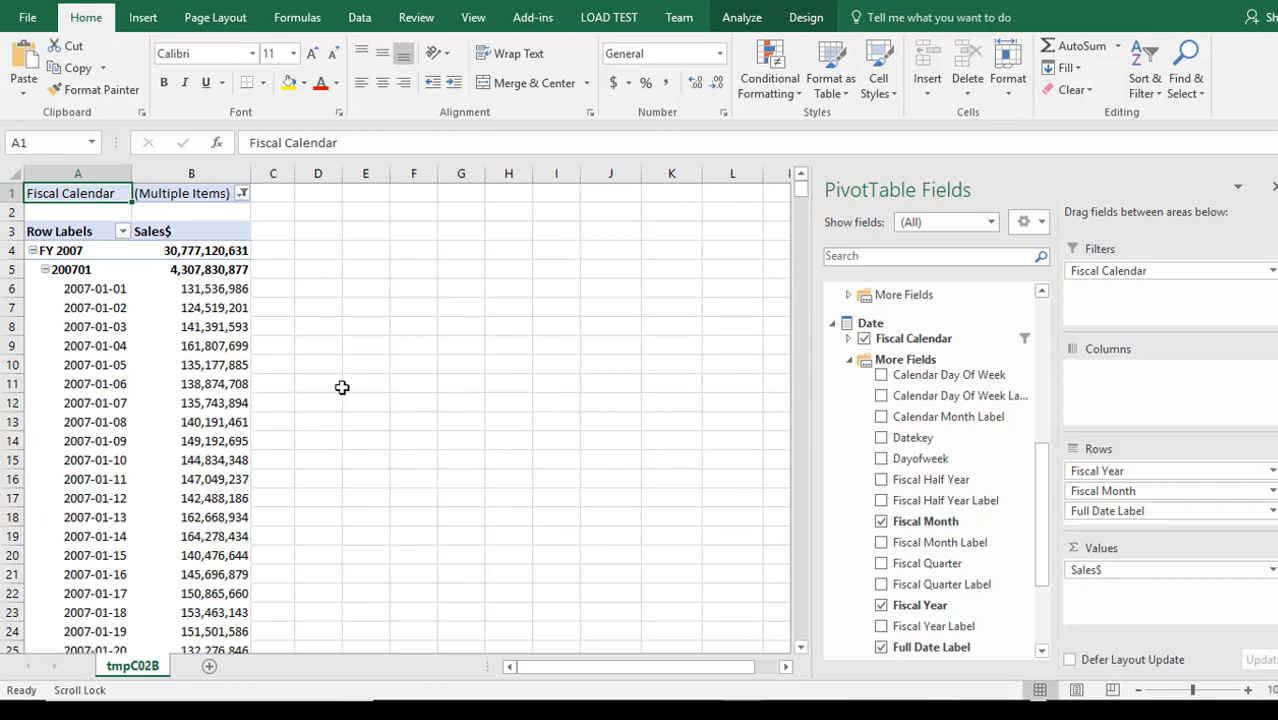
Remove Full Date Label and Fiscal Month from the PivotTable's rows
{"action": "mouse_move", "coordinate": [158, 410]}
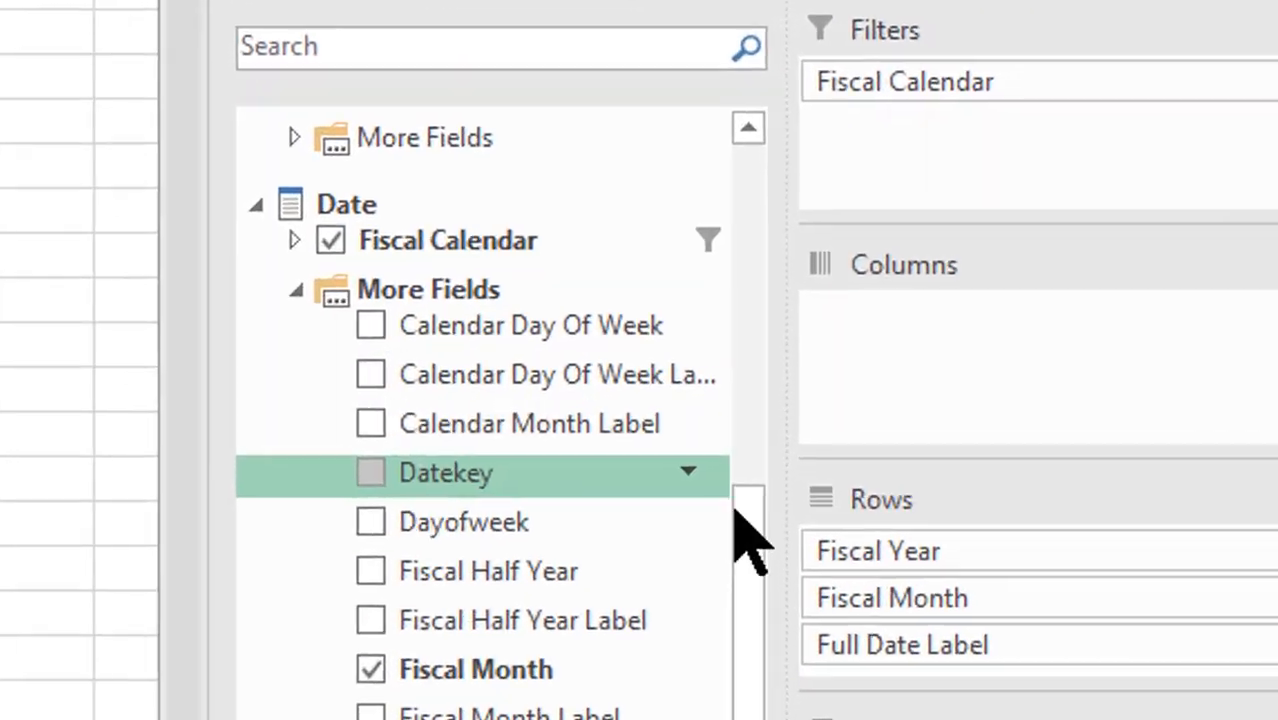
{"action": "left_click_drag", "start_coordinate": [965, 478], "coordinate": [959, 282]}
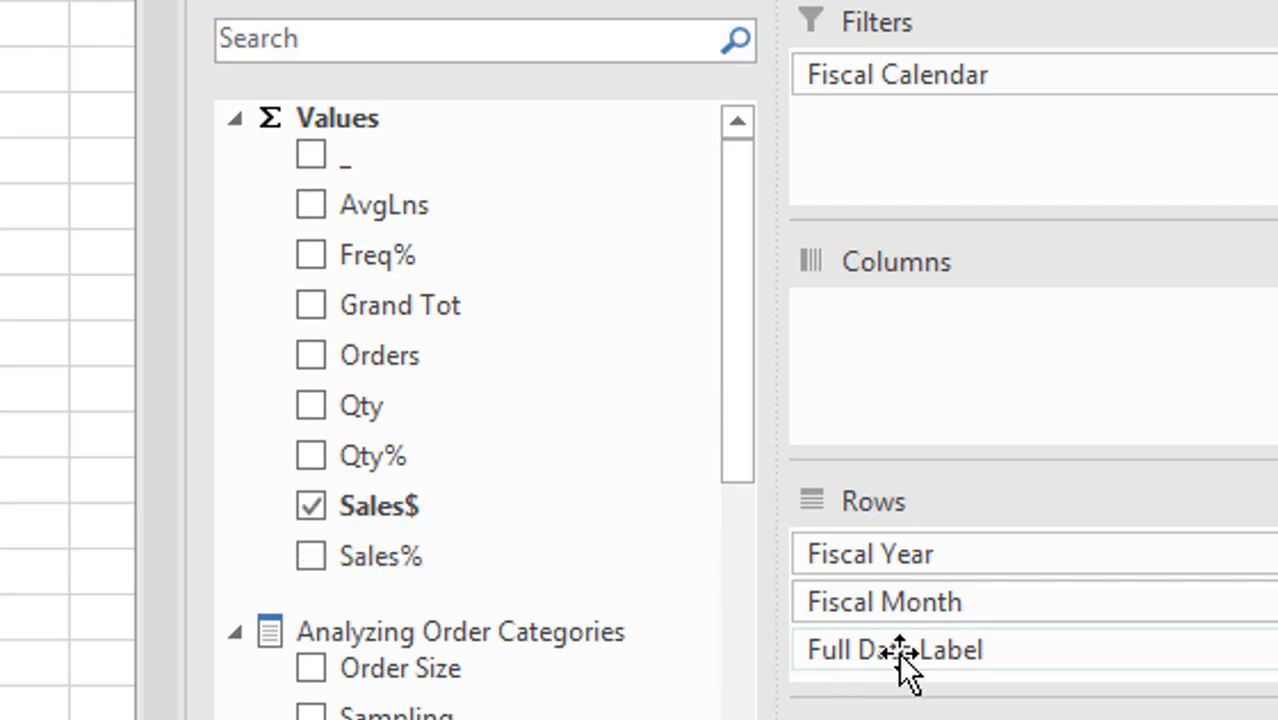
{"action": "left_click_drag", "start_coordinate": [901, 655], "coordinate": [90, 710]}
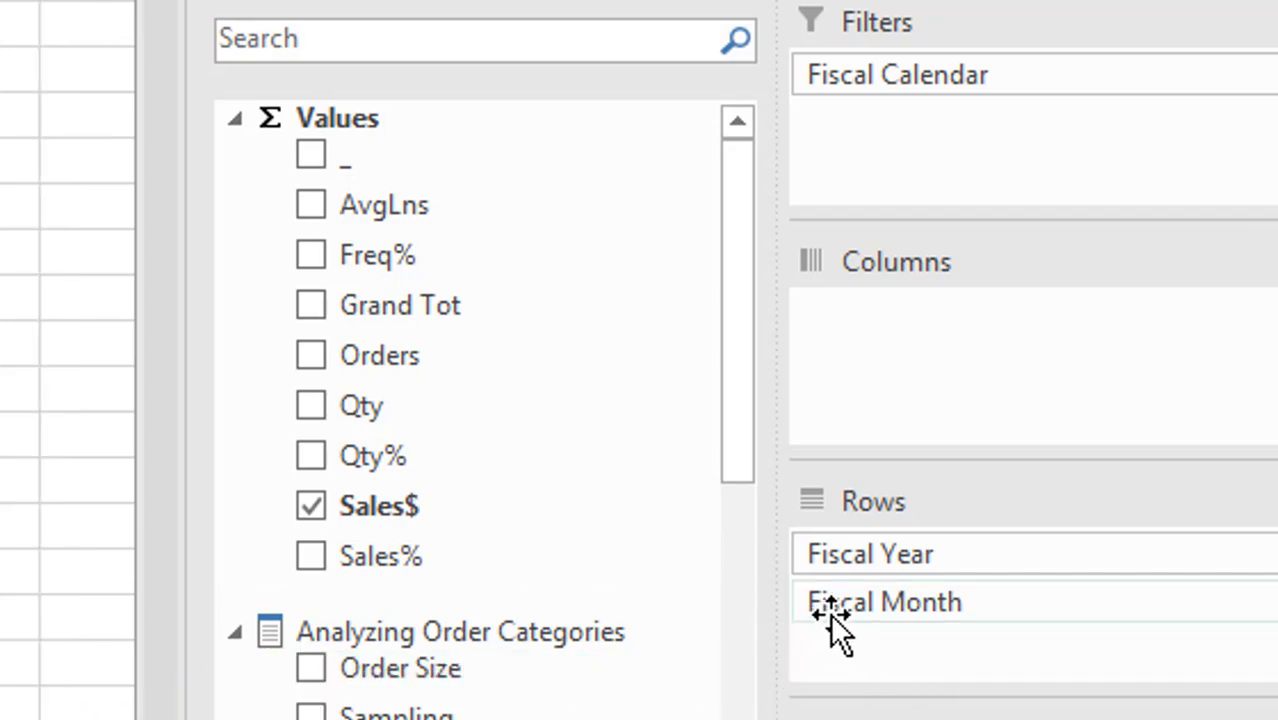
{"action": "left_click_drag", "start_coordinate": [830, 600], "coordinate": [80, 710]}
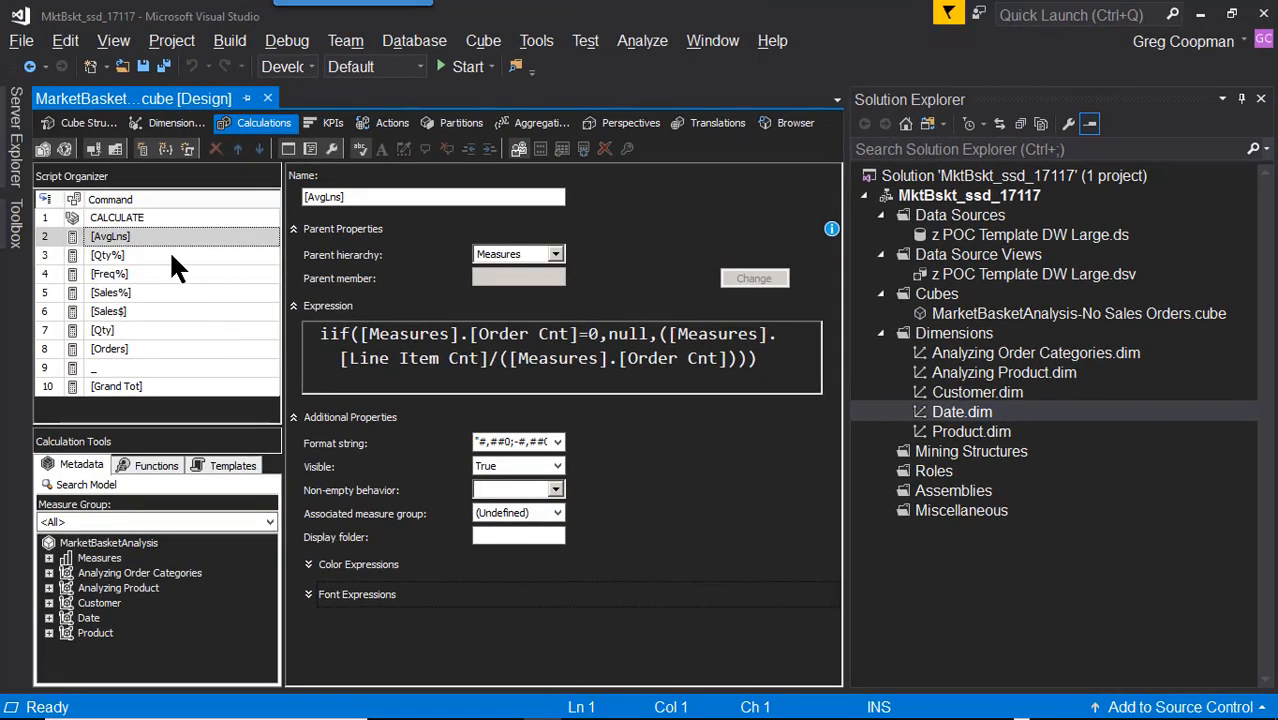
Switch to Visual Studio and inspect the definitions of the Sales Quantity and Sales Amount measures in the cube structure
{"action": "left_click", "coordinate": [85, 122]}
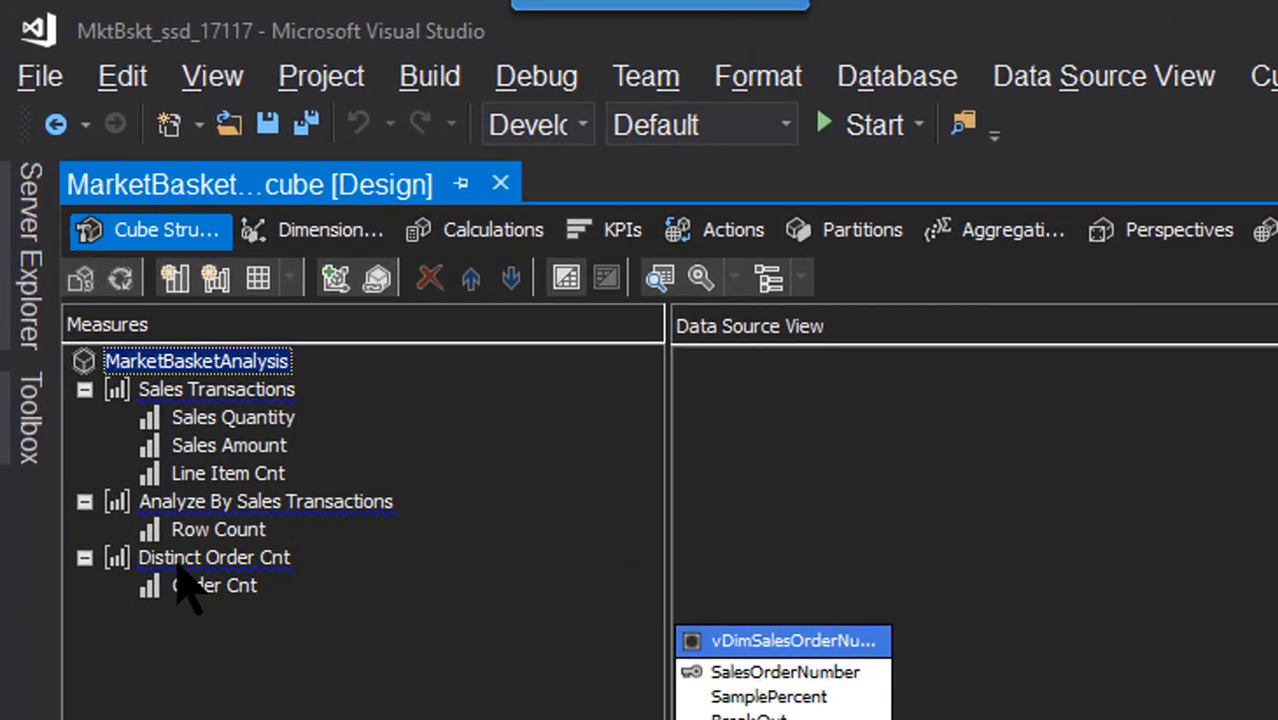
{"action": "left_click", "coordinate": [94, 298]}
{"action": "left_click", "coordinate": [207, 600]}
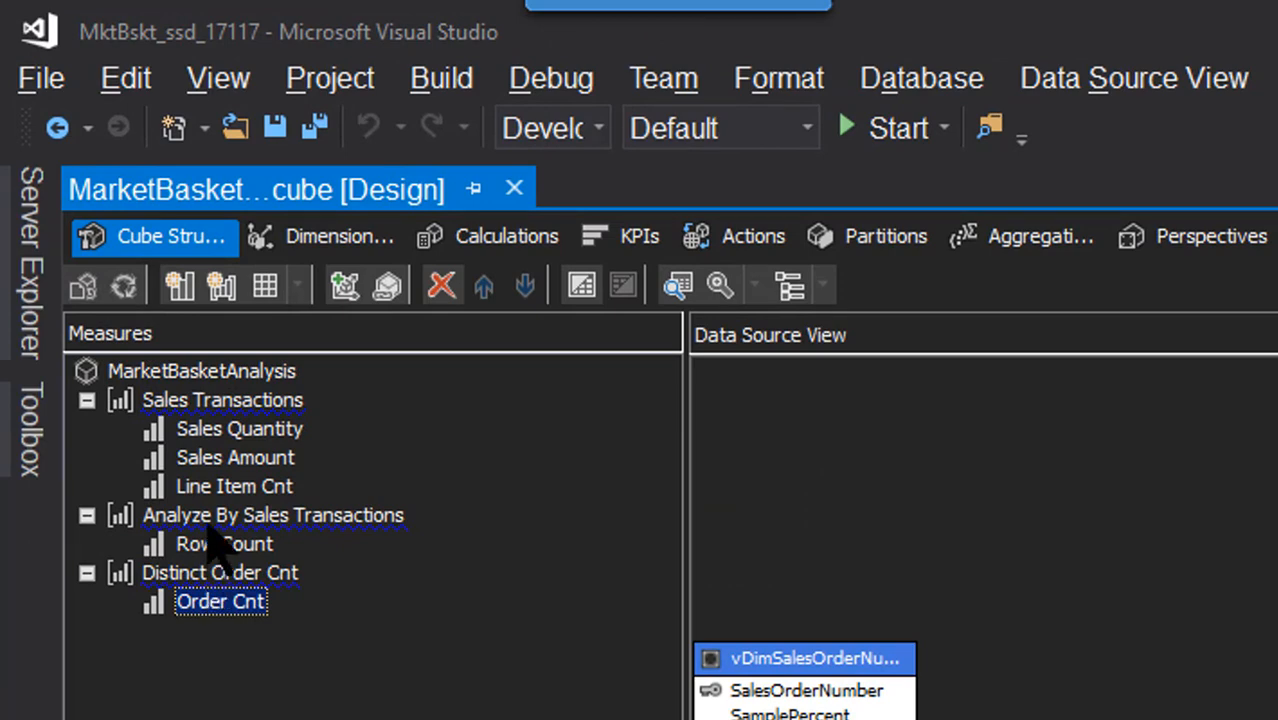
{"action": "left_click", "coordinate": [213, 430]}
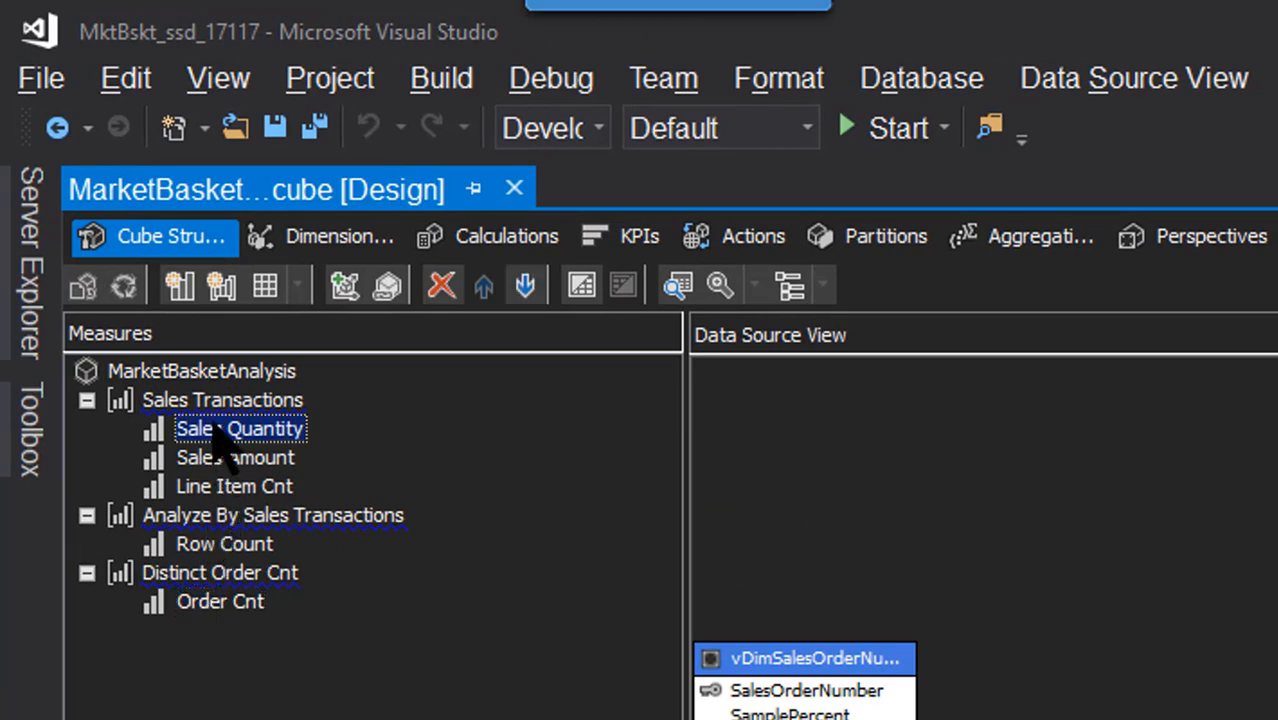
{"action": "double_click", "coordinate": [213, 430]}
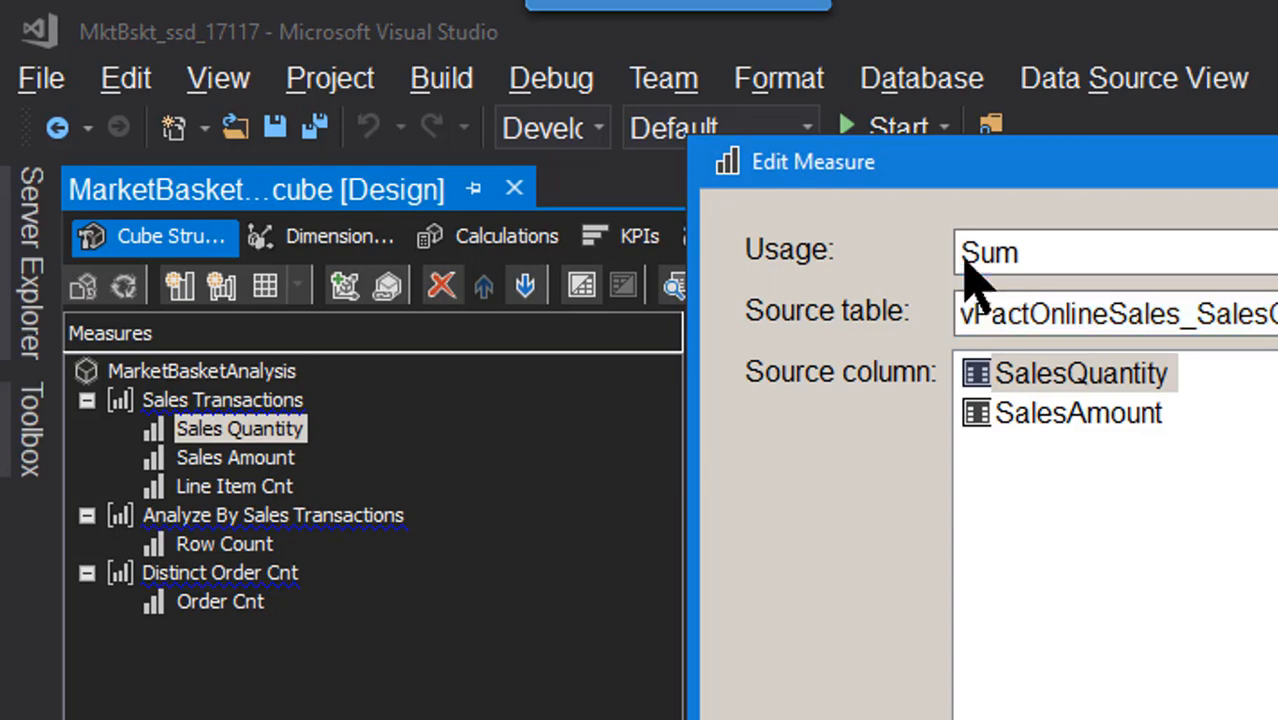
{"action": "left_click", "coordinate": [1135, 715]}
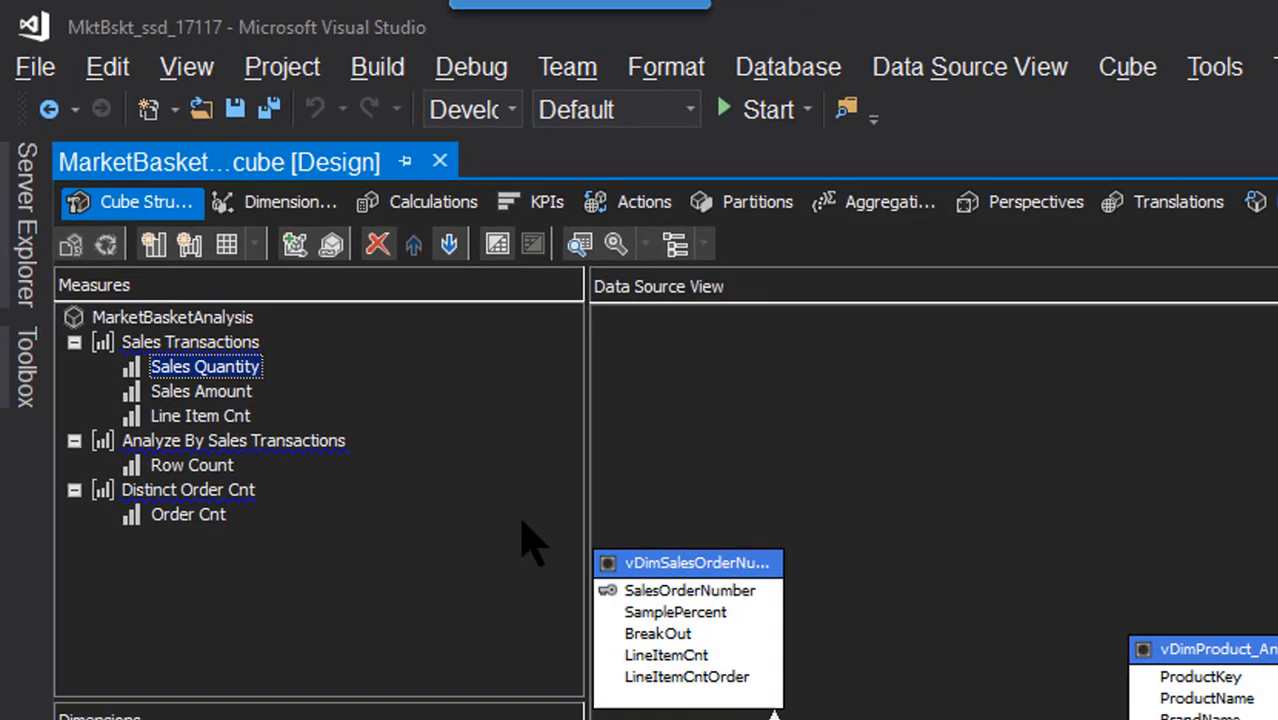
{"action": "double_click", "coordinate": [228, 392]}
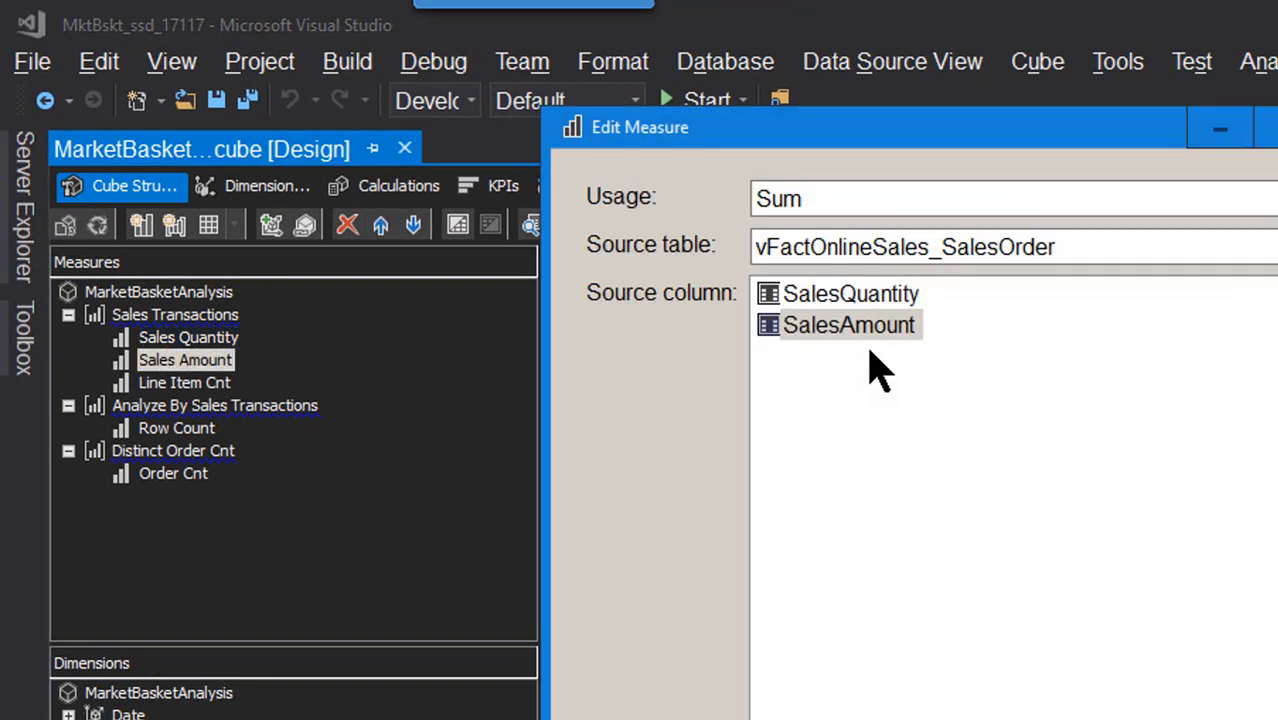
{"action": "key", "text": "Return"}
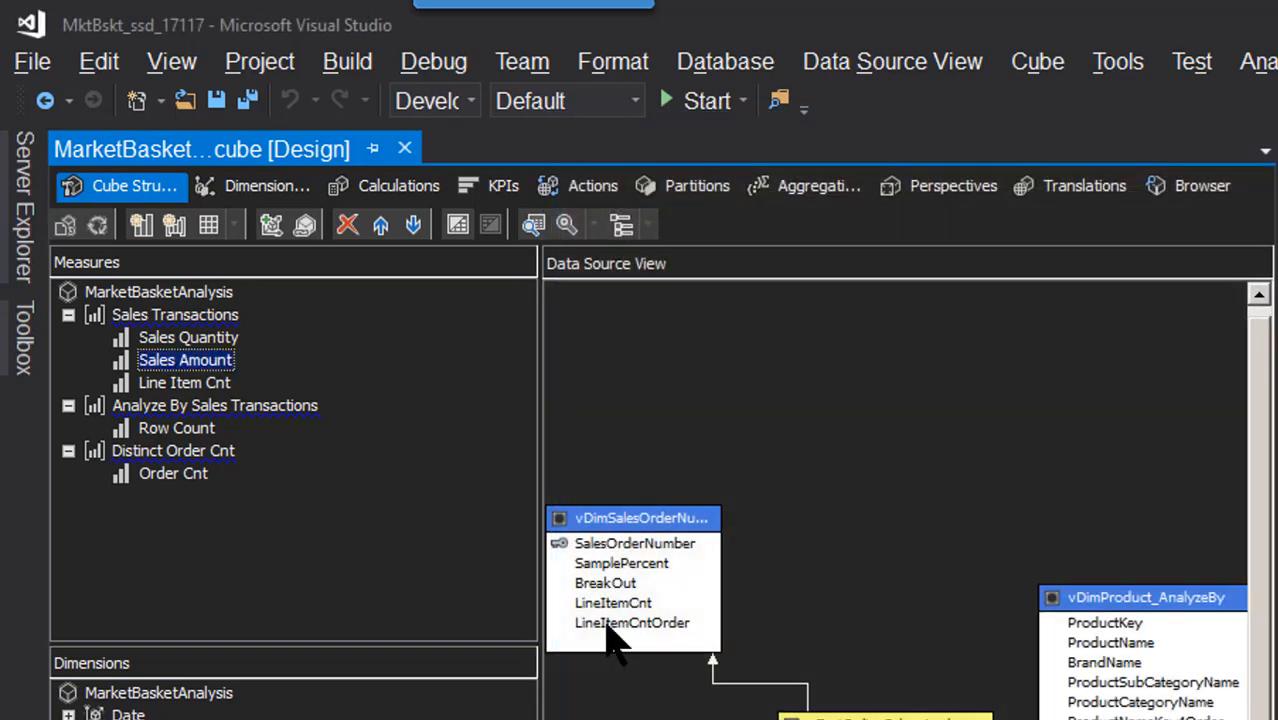
Inspect the definitions of the Line Item Cnt and Order Cnt measures, then close them without changes
{"action": "left_click", "coordinate": [200, 383]}
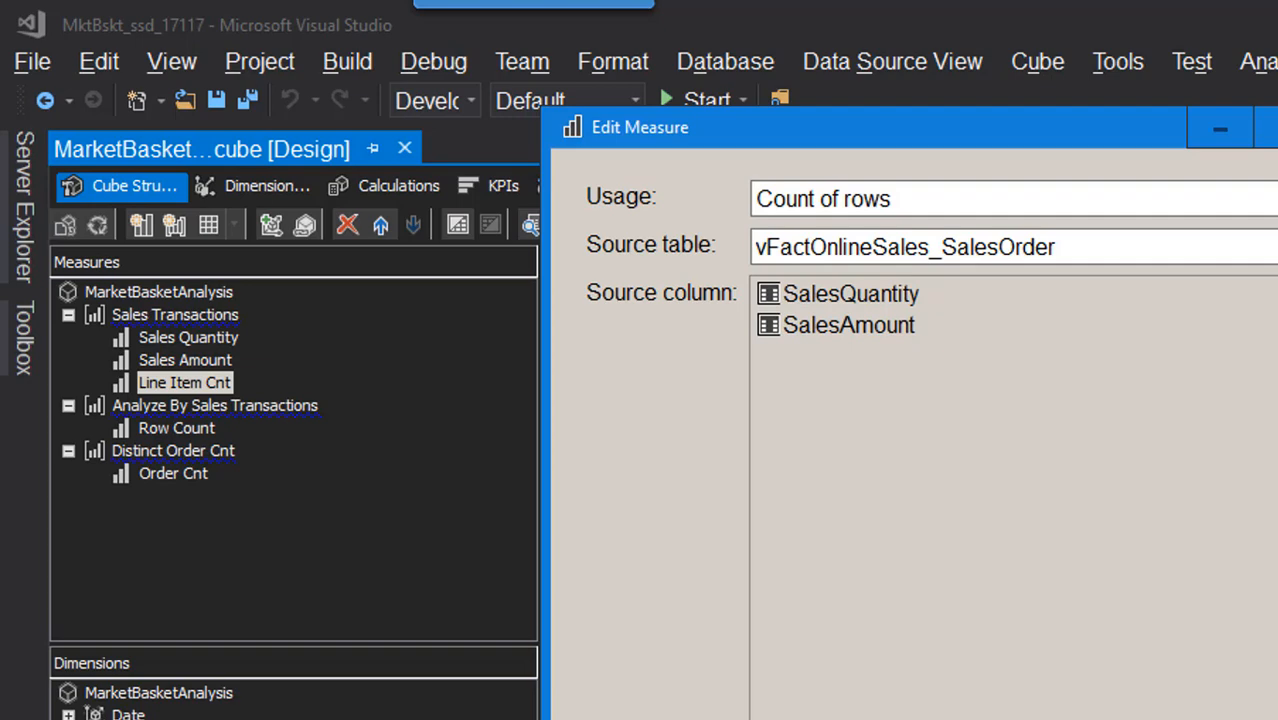
{"action": "key", "text": "Escape"}
{"action": "left_click", "coordinate": [163, 455]}
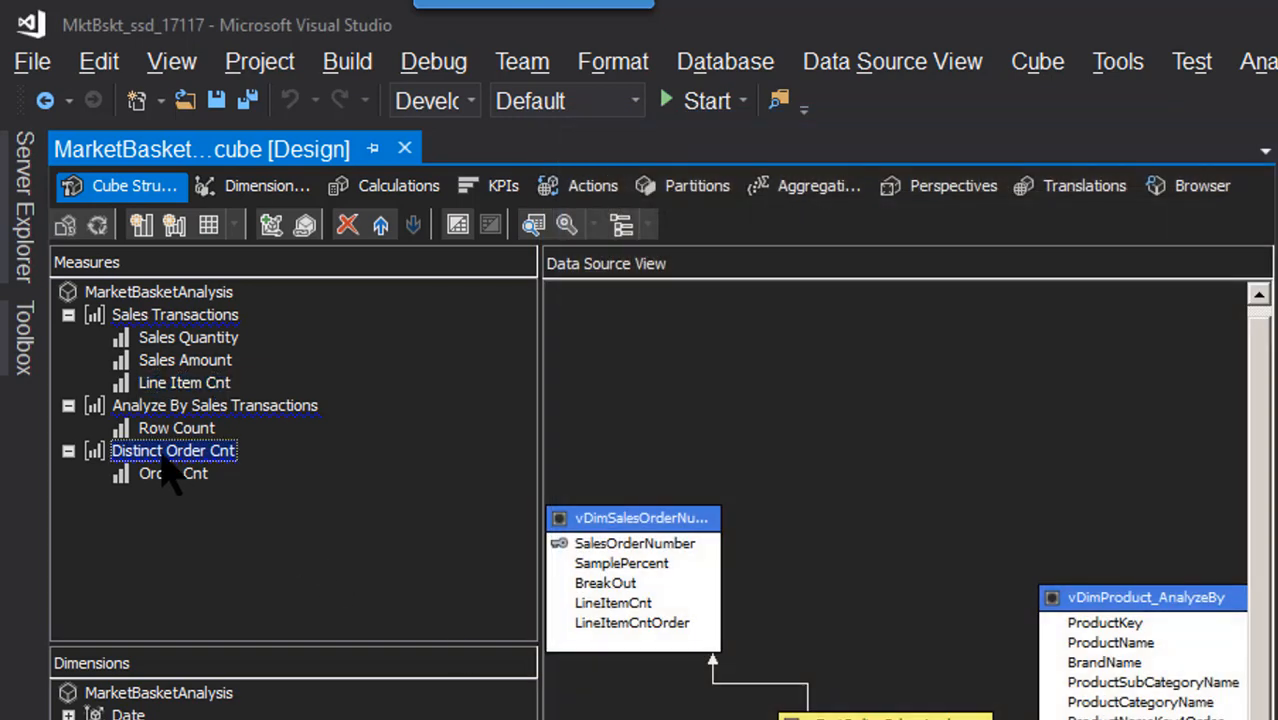
{"action": "left_click", "coordinate": [165, 475]}
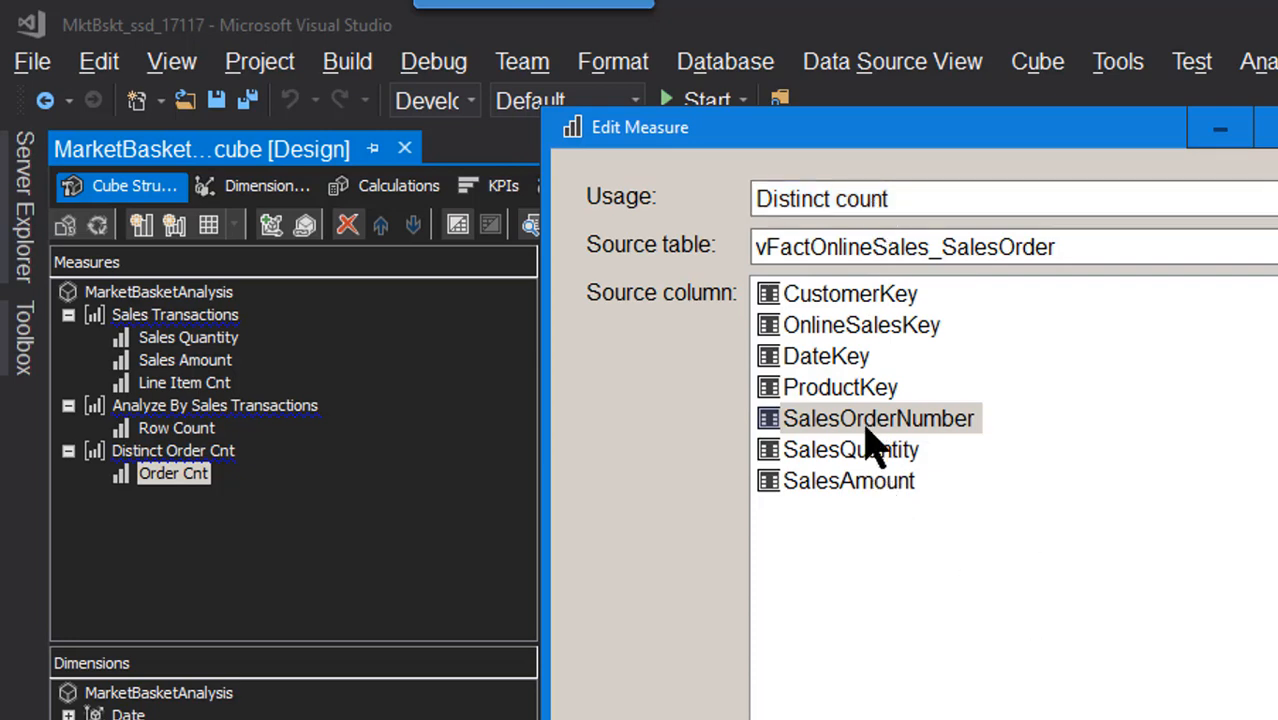
{"action": "key", "text": "Escape"}
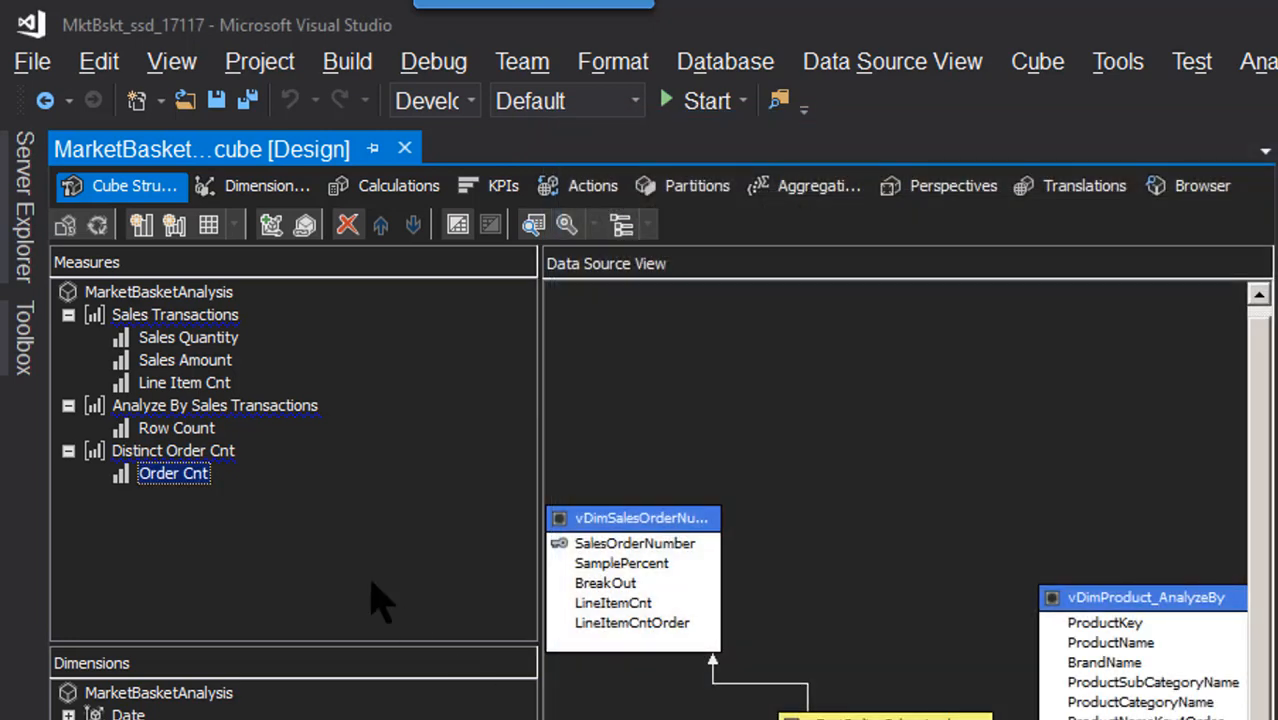
View the properties of the Sales Amount measure and check its Visible setting
{"action": "left_click", "coordinate": [309, 532]}
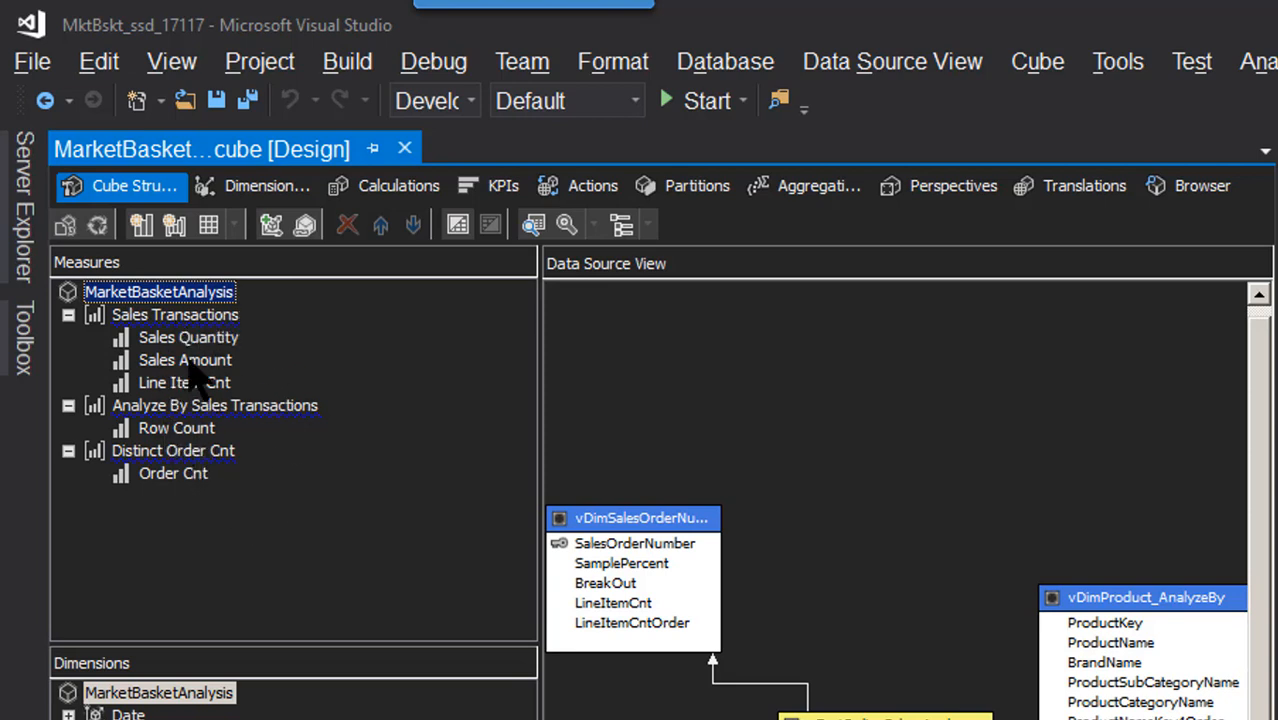
{"action": "left_click", "coordinate": [190, 361]}
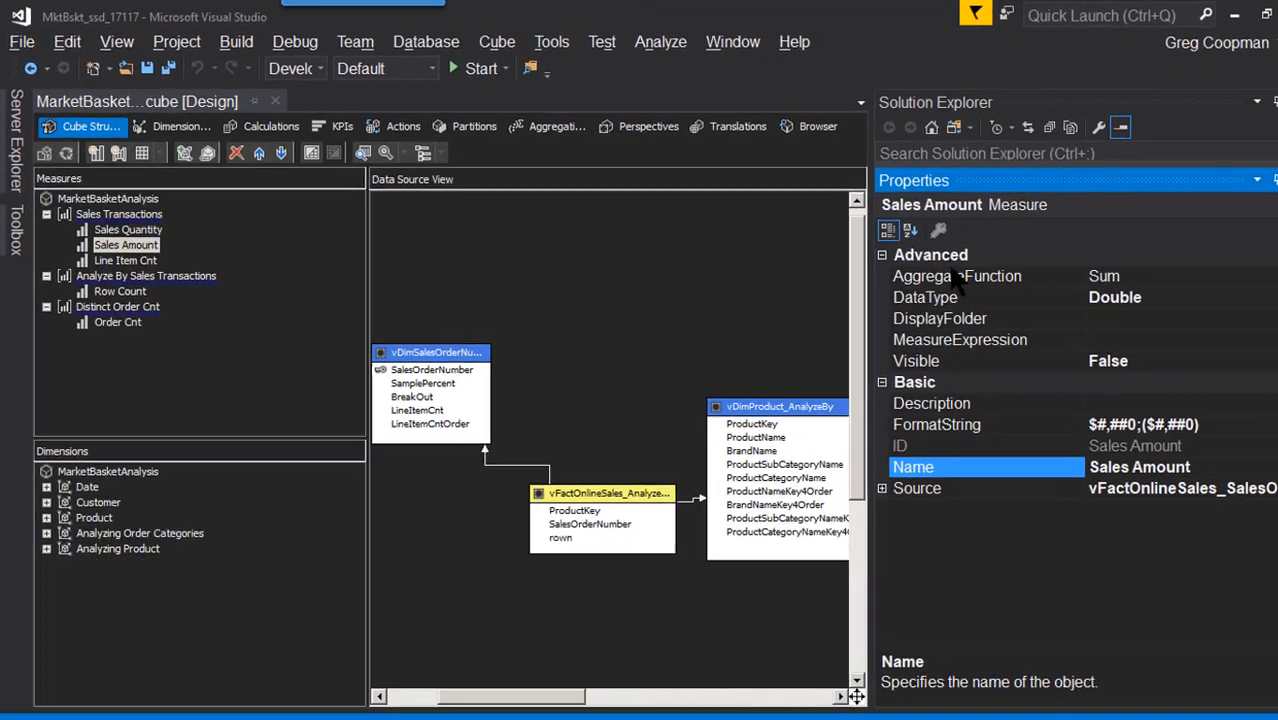
{"action": "left_click", "coordinate": [1074, 350]}
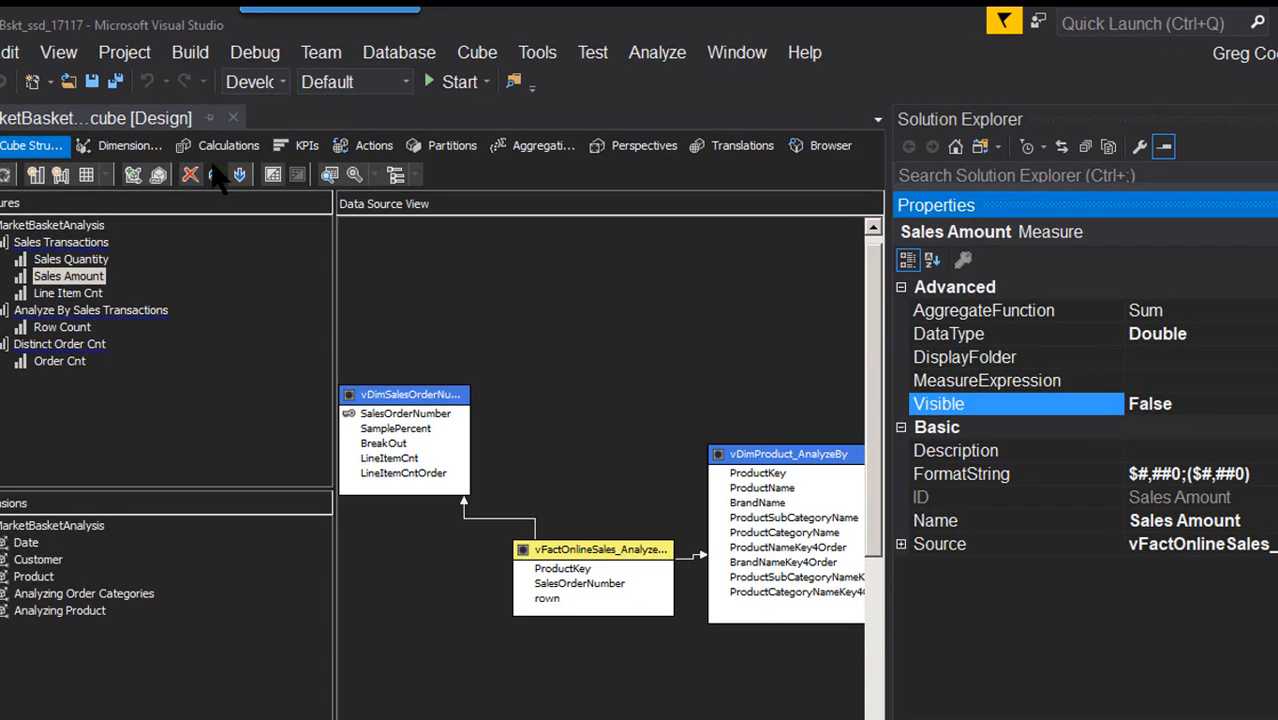
Examine the cube's calculated measure expressions for Qty, Orders and Sales%, including the Order Cnt condition in Qty
{"action": "left_click", "coordinate": [263, 122]}
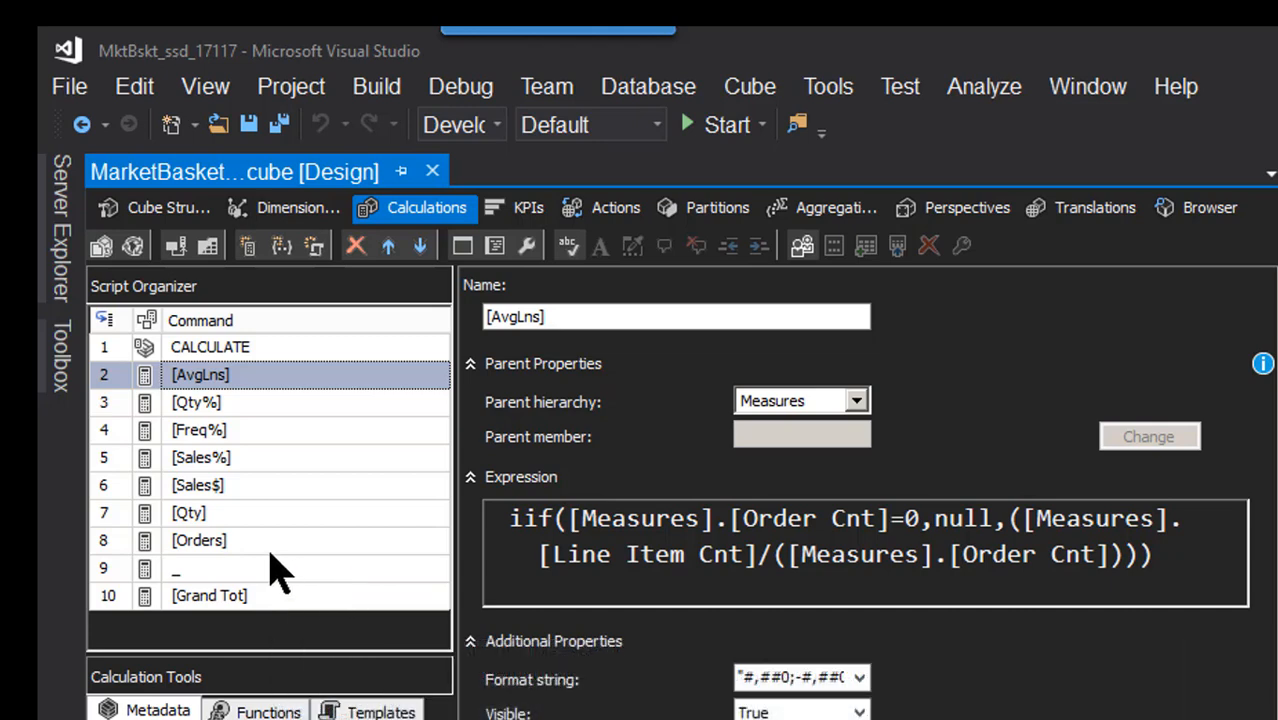
{"action": "left_click", "coordinate": [204, 510]}
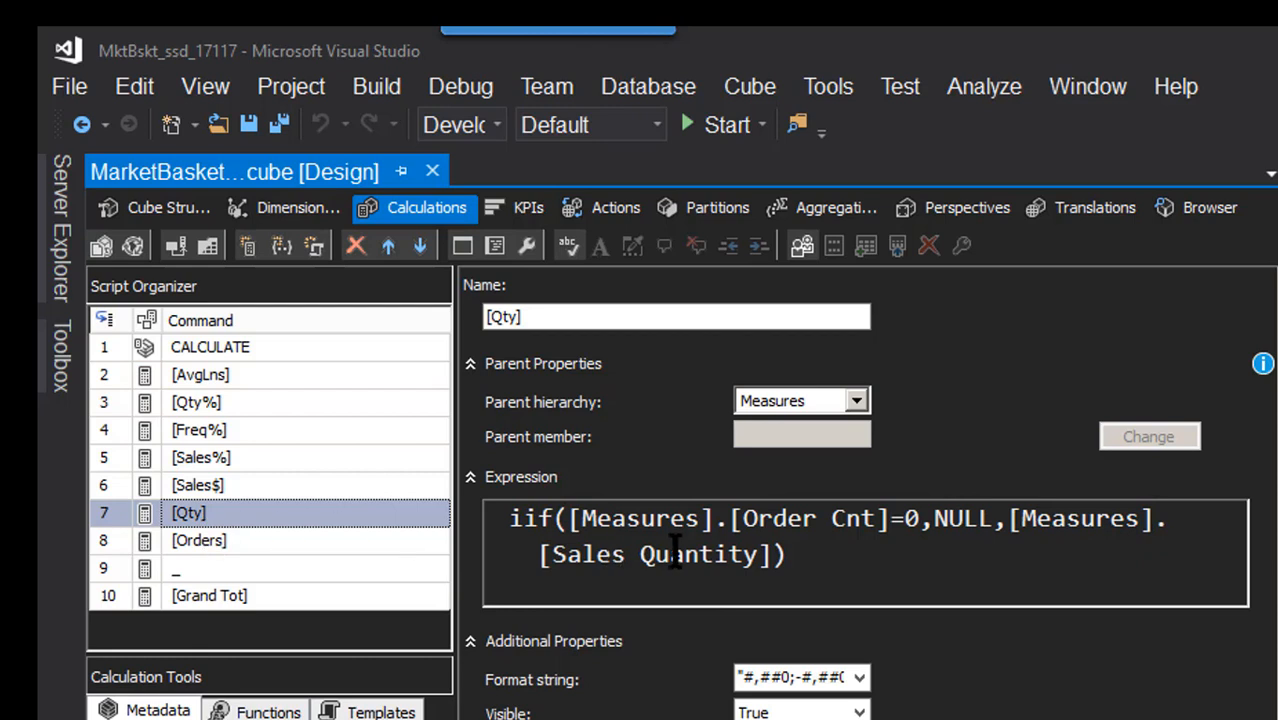
{"action": "left_click_drag", "start_coordinate": [836, 569], "coordinate": [466, 521]}
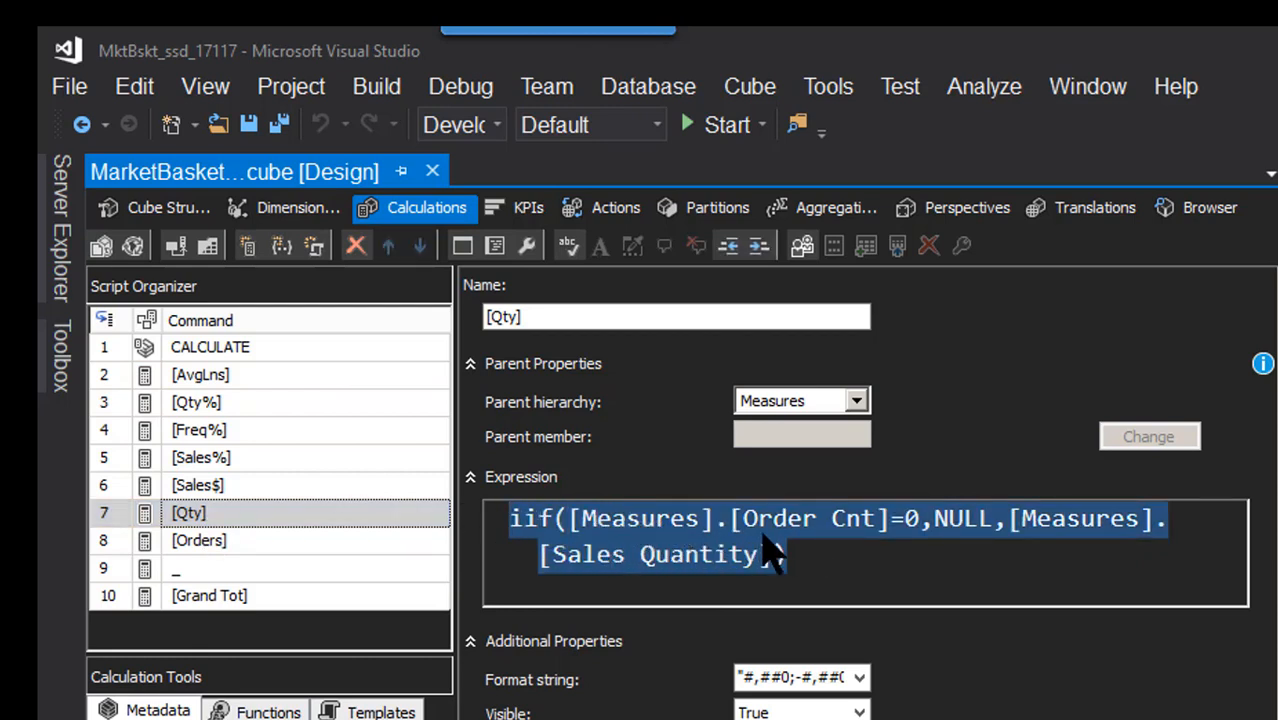
{"action": "left_click", "coordinate": [614, 519]}
{"action": "left_click_drag", "start_coordinate": [570, 518], "coordinate": [889, 540]}
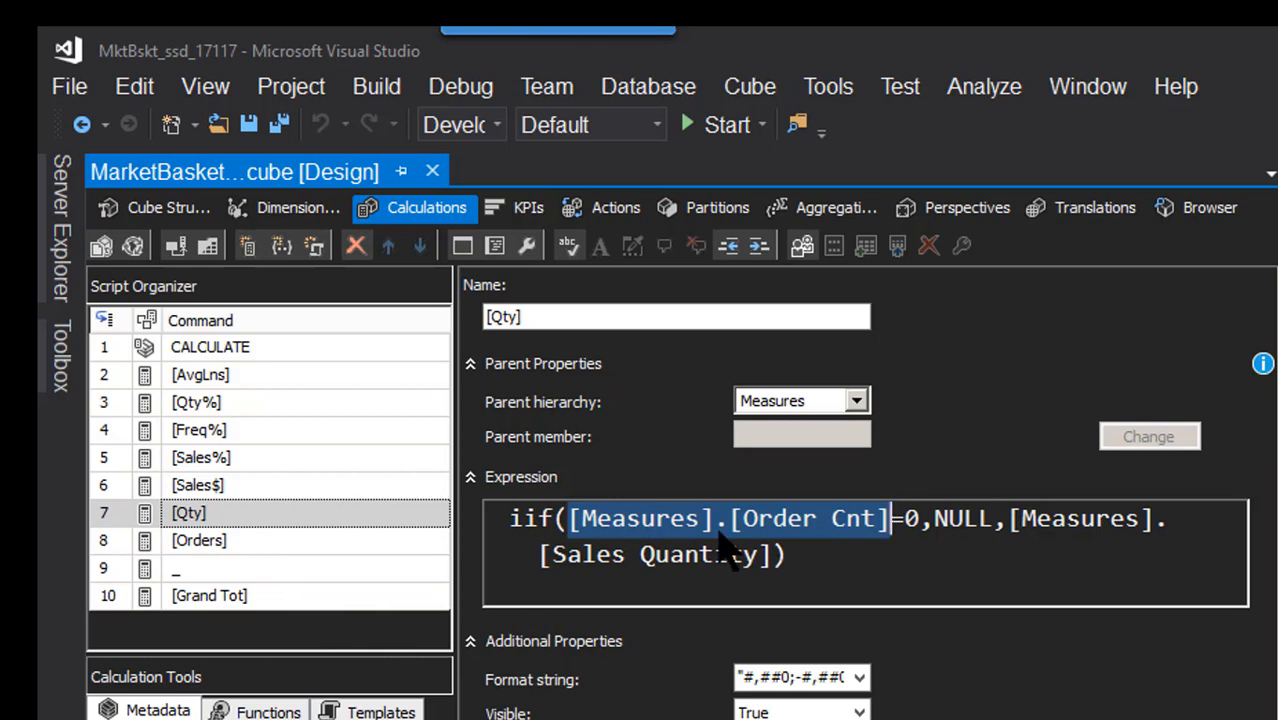
{"action": "left_click", "coordinate": [244, 539]}
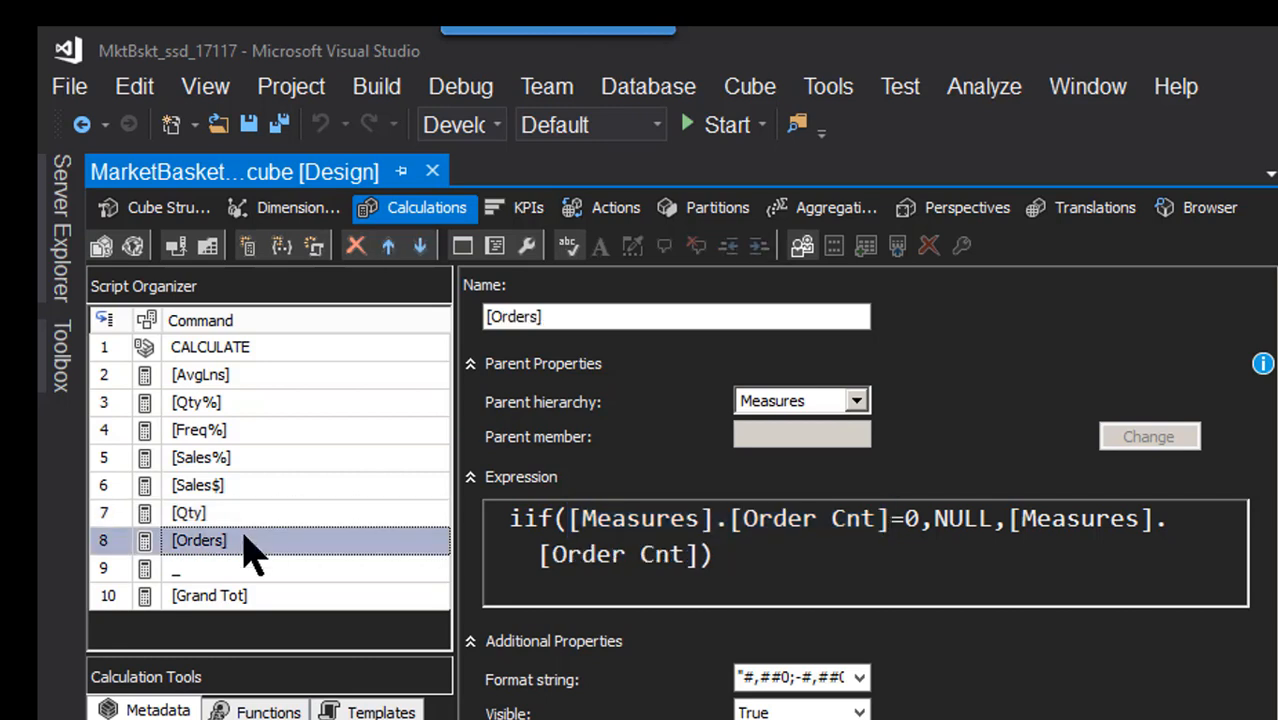
{"action": "left_click", "coordinate": [237, 468]}
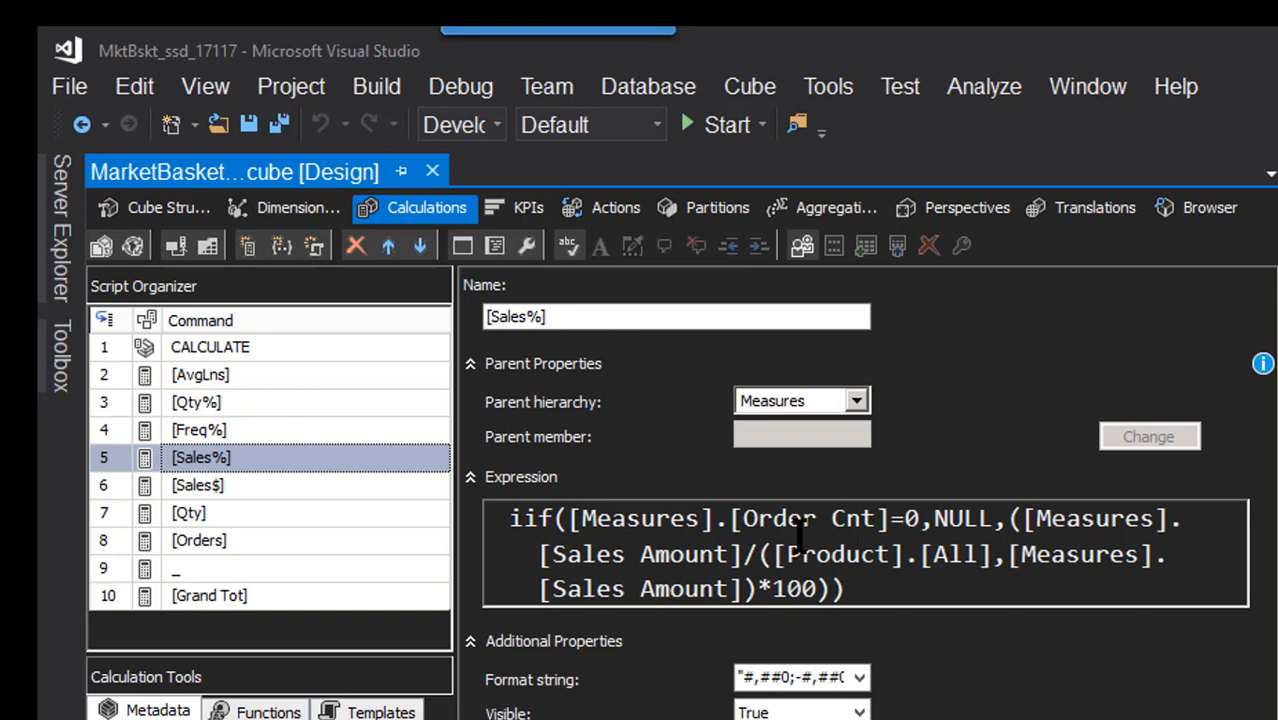
Switch to Excel and try to add Orders below Sales$ in the PivotTable's values
{"action": "key", "text": "alt+Tab"}
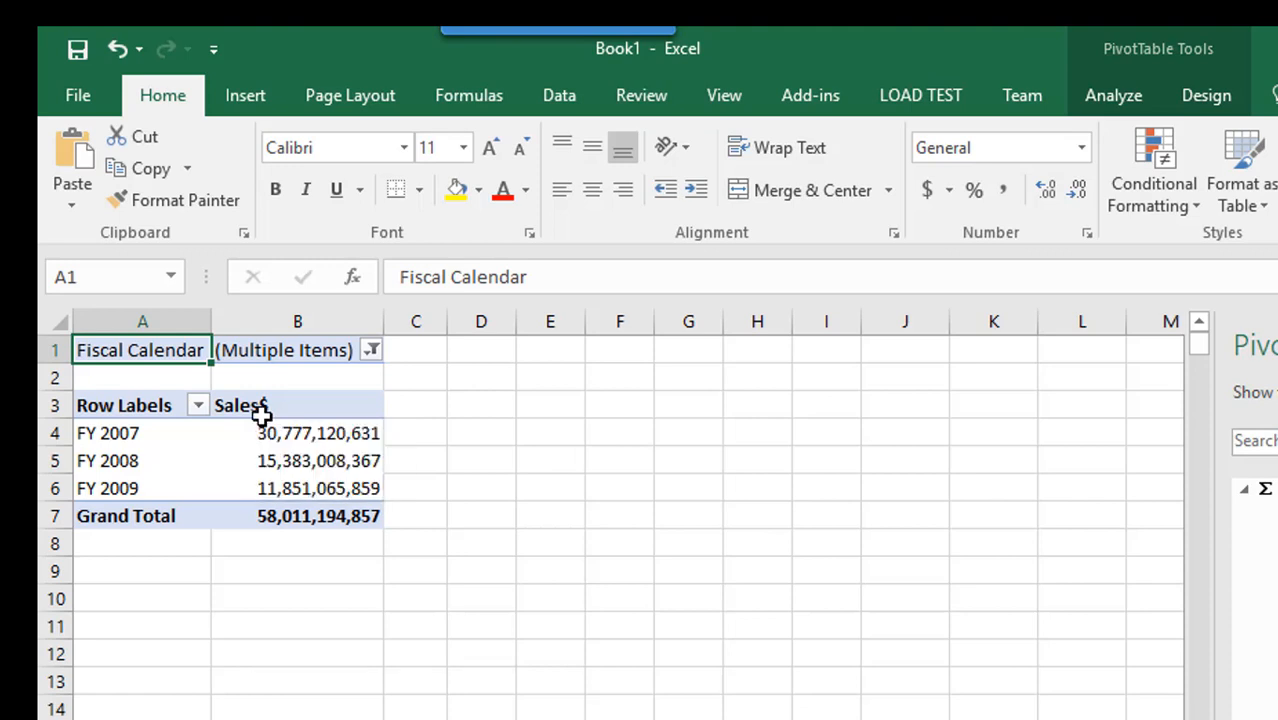
{"action": "mouse_move", "coordinate": [289, 500]}
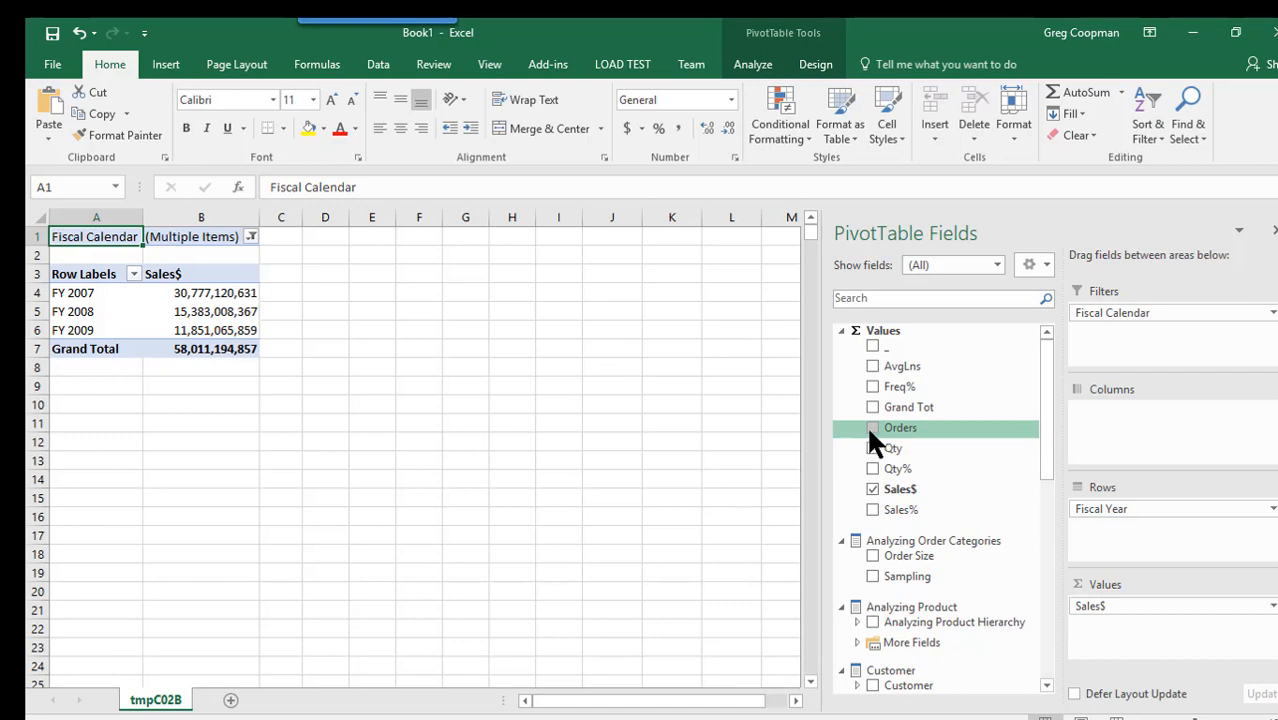
{"action": "left_click_drag", "start_coordinate": [869, 428], "coordinate": [1102, 641]}
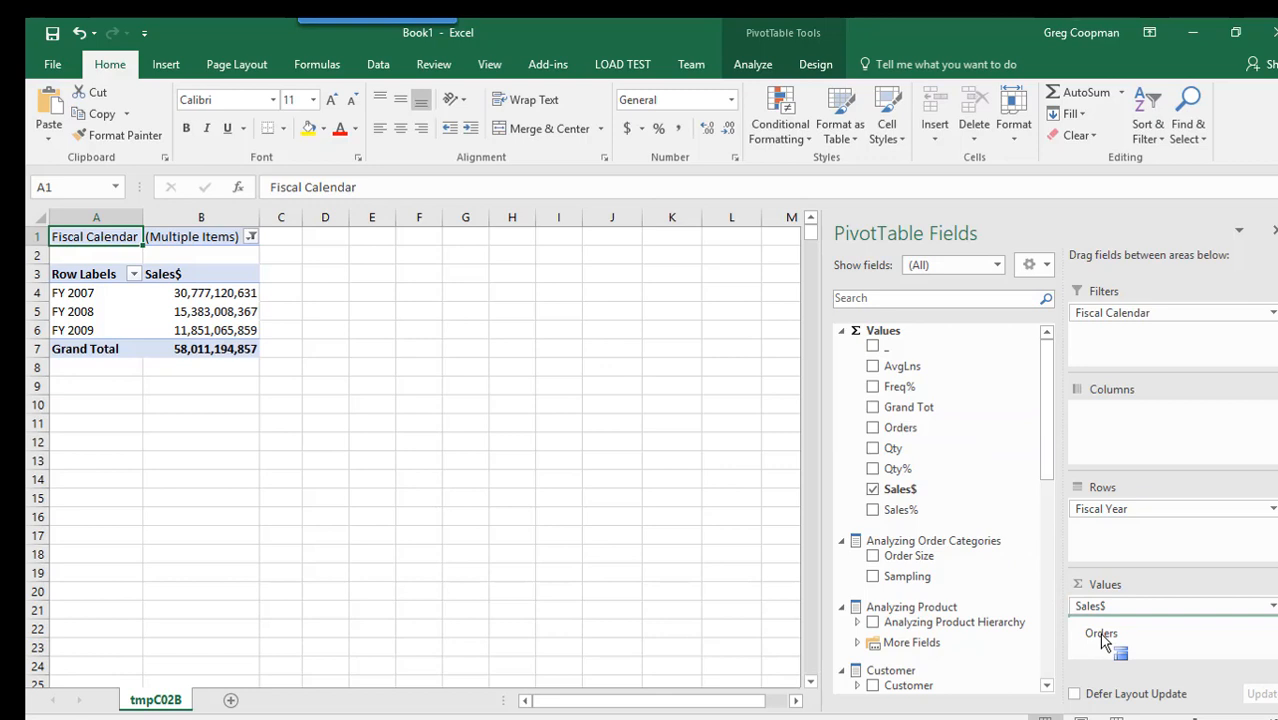
{"action": "left_click_drag", "start_coordinate": [1102, 641], "coordinate": [869, 465]}
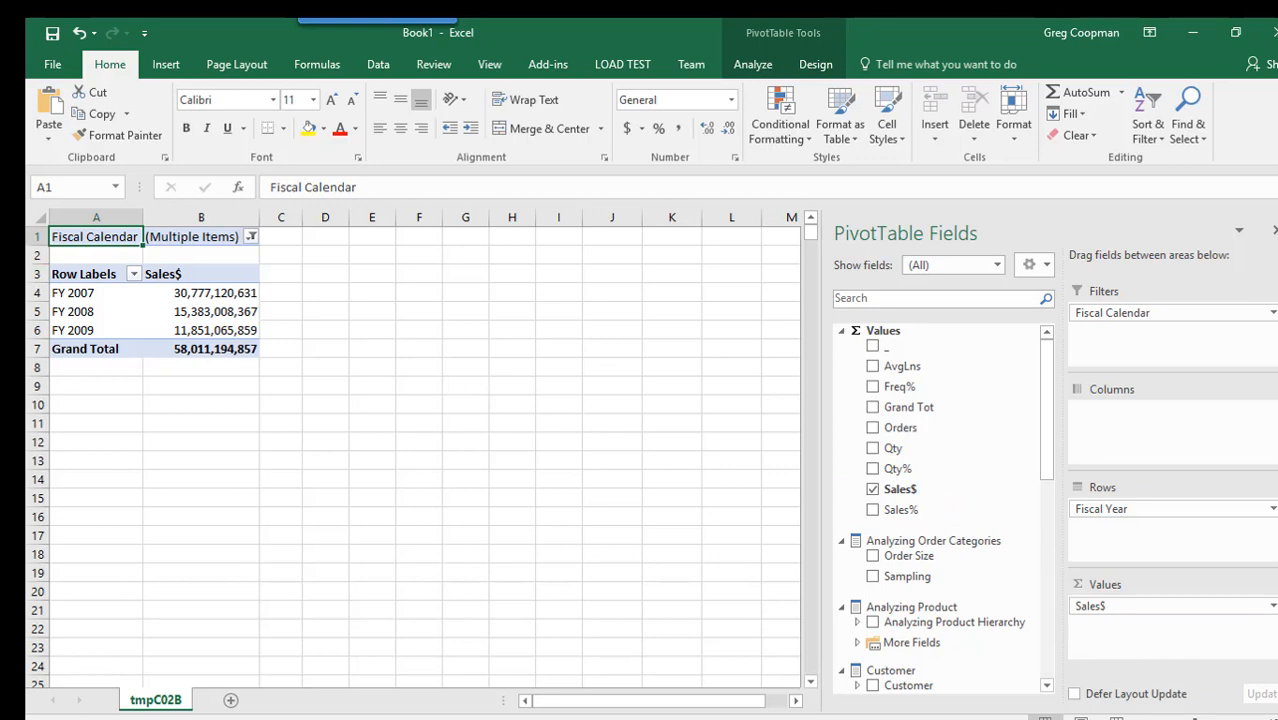
{"action": "left_click_drag", "start_coordinate": [25, 560], "coordinate": [412, 469]}
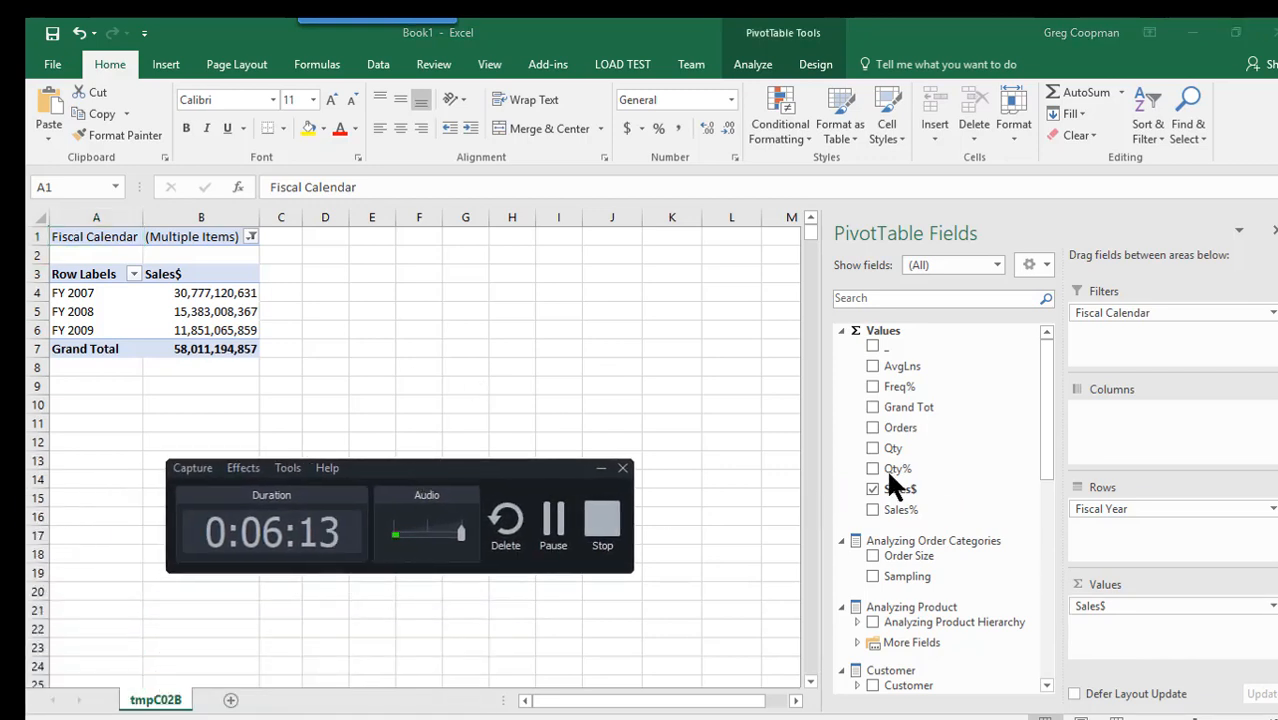
{"action": "left_click", "coordinate": [884, 428]}
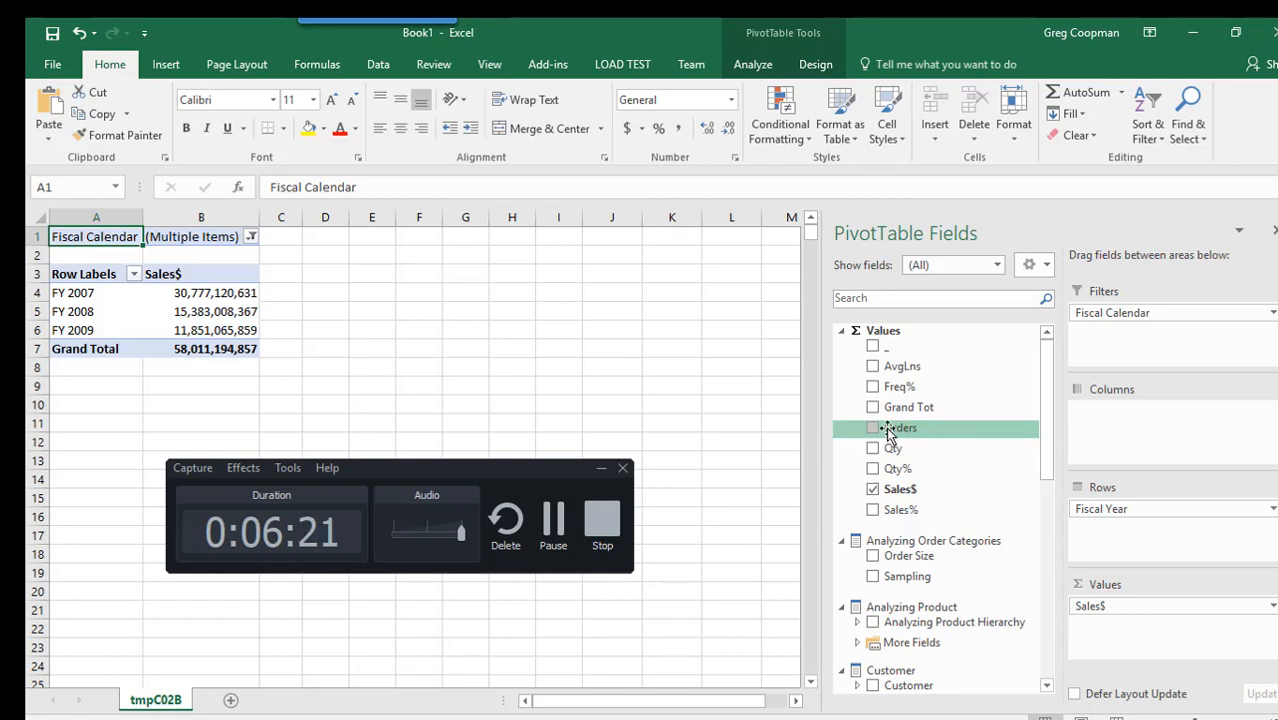
{"action": "left_click_drag", "start_coordinate": [887, 429], "coordinate": [1102, 627]}
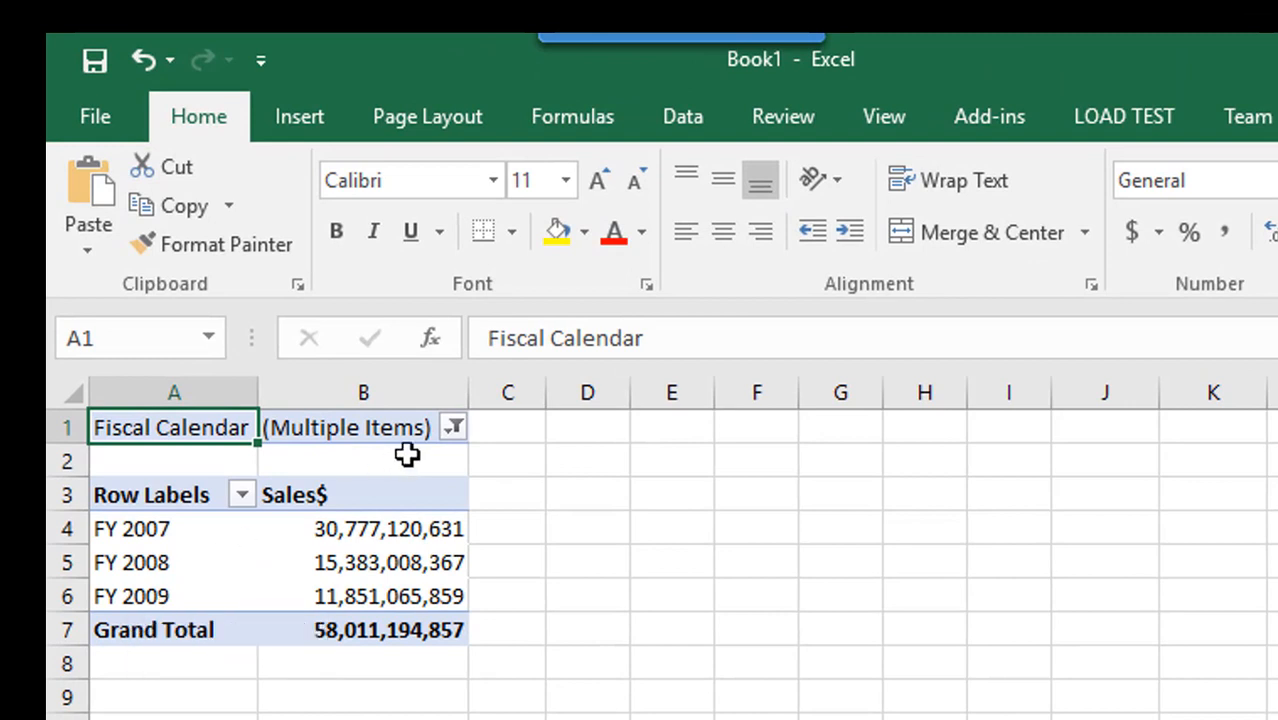
Try to restrict the PivotTable's Fiscal Calendar filter to only Month 12 of FY 2009
{"action": "left_click", "coordinate": [455, 427]}
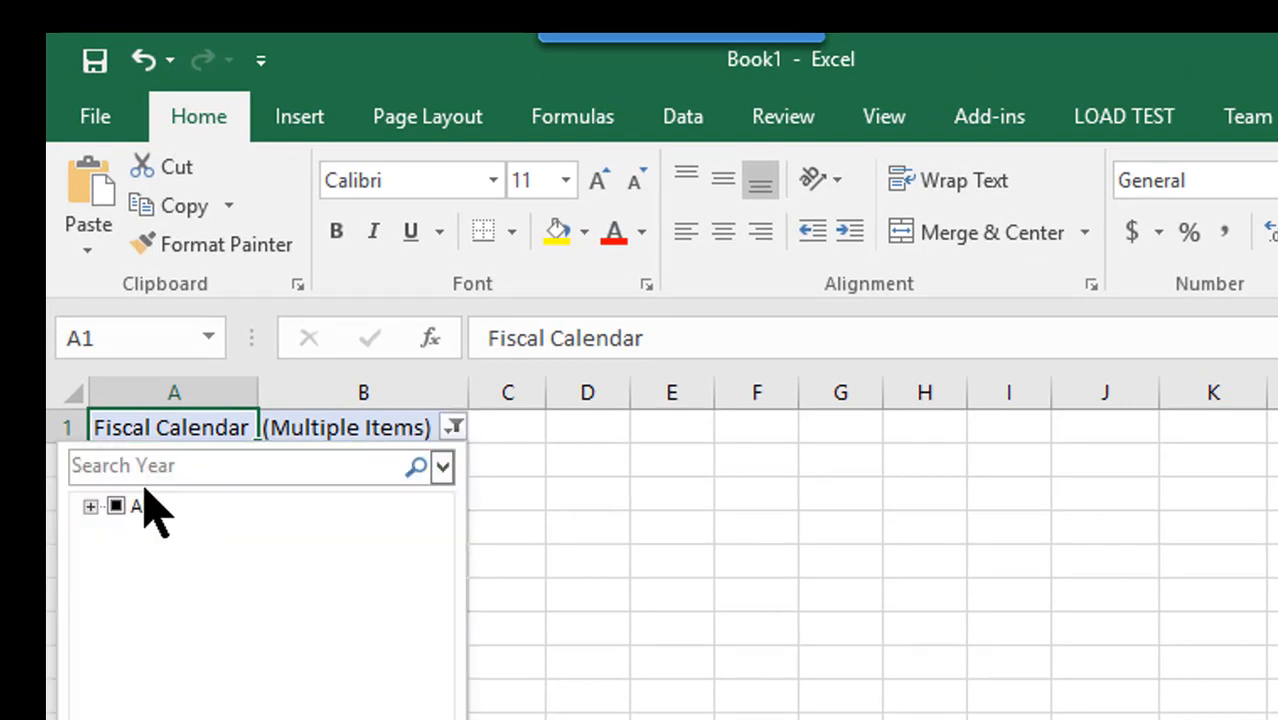
{"action": "left_click", "coordinate": [90, 506]}
{"action": "left_click", "coordinate": [148, 560]}
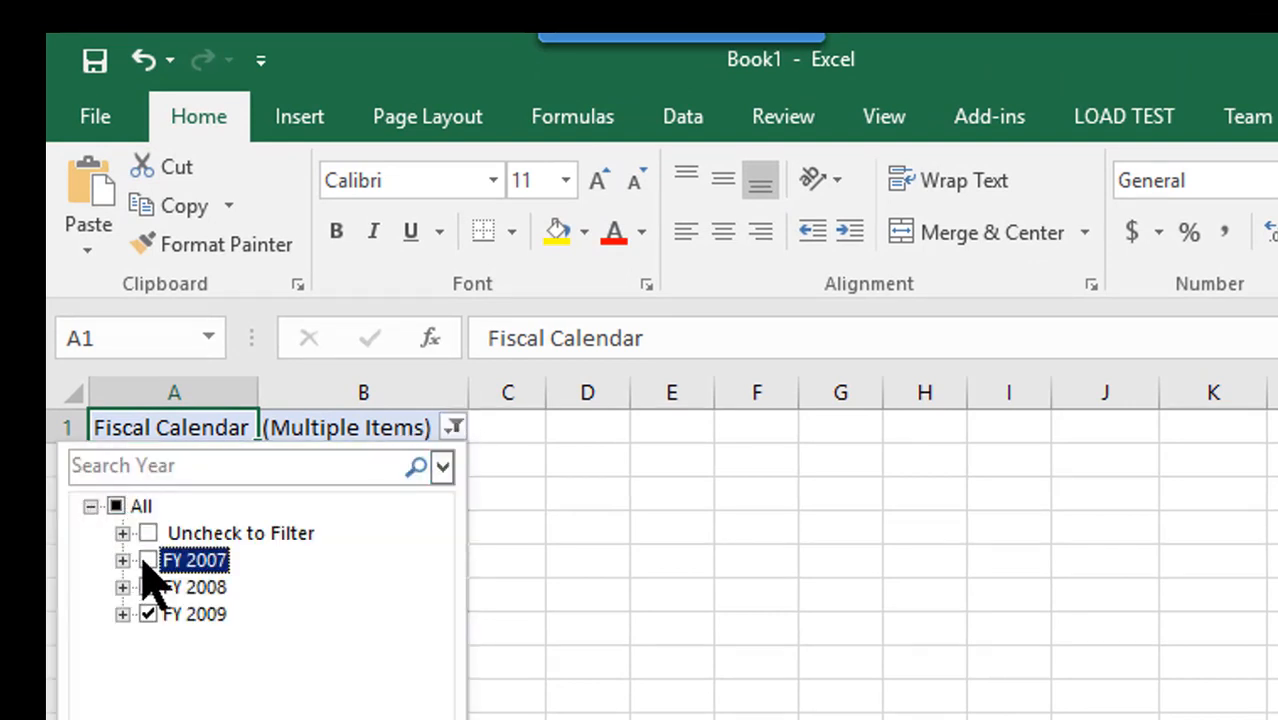
{"action": "left_click", "coordinate": [148, 587]}
{"action": "left_click", "coordinate": [122, 614]}
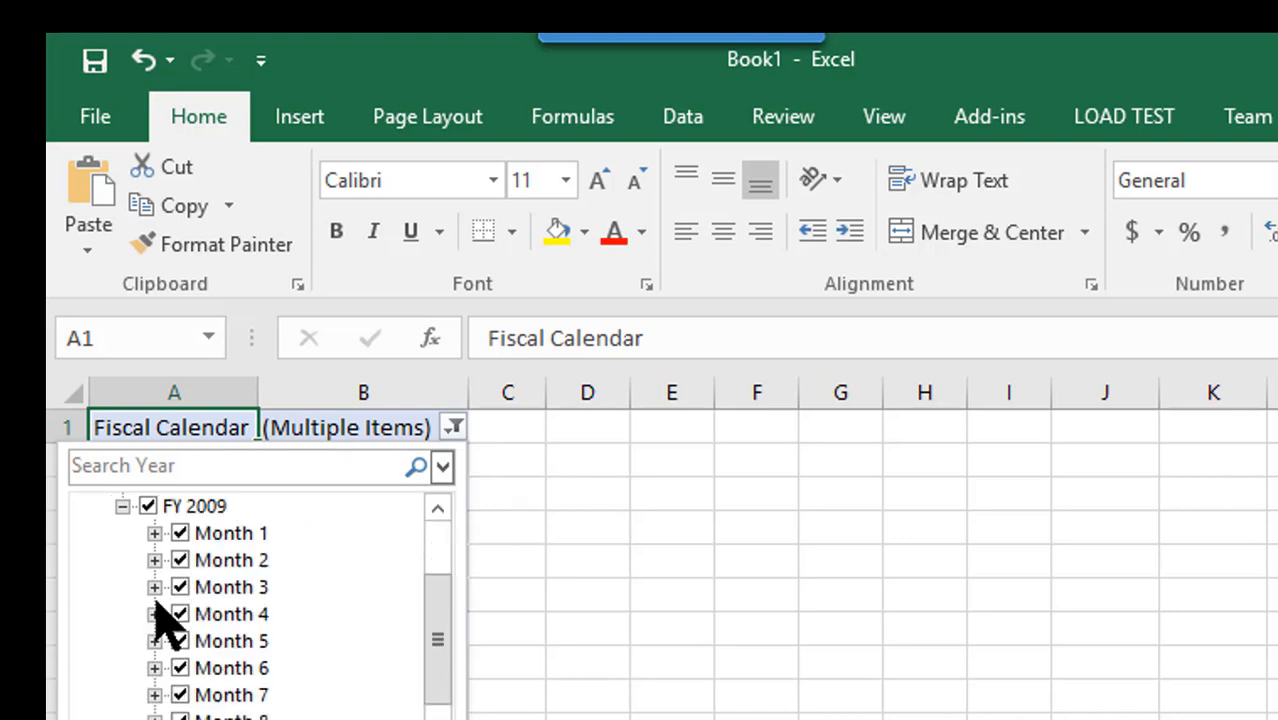
{"action": "left_click", "coordinate": [148, 506]}
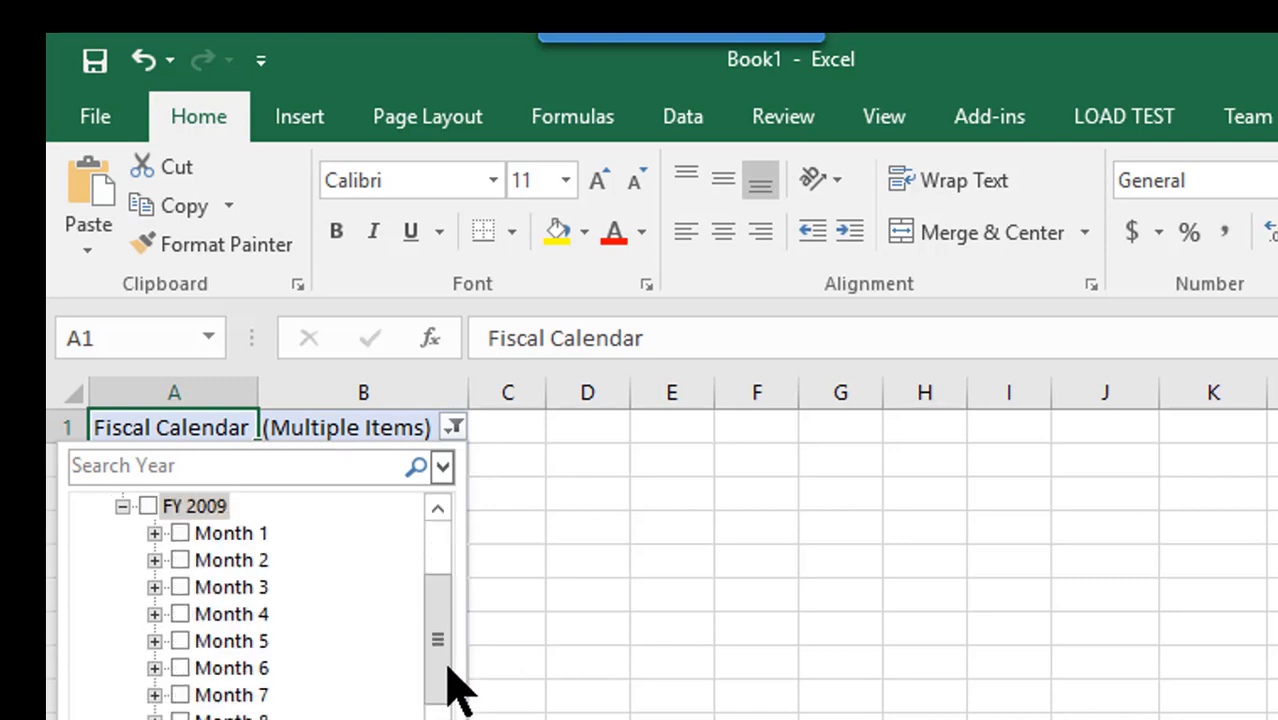
{"action": "left_click_drag", "start_coordinate": [446, 680], "coordinate": [446, 717]}
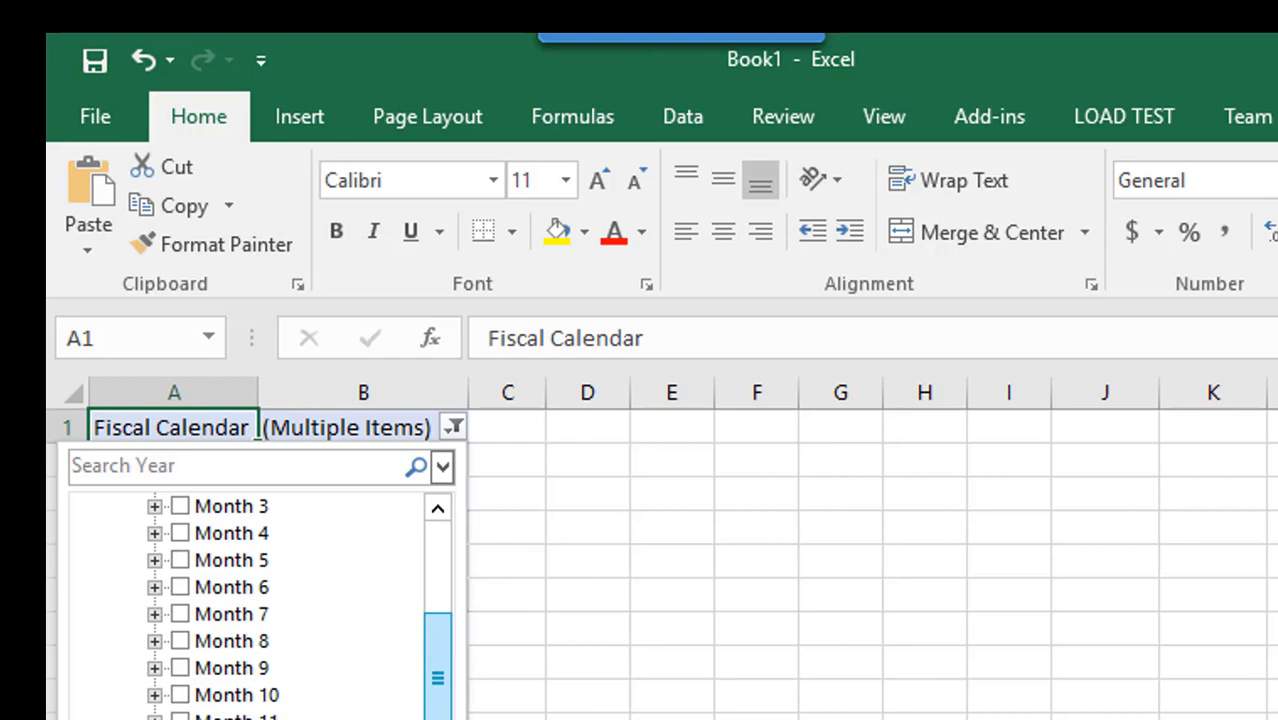
{"action": "left_click", "coordinate": [334, 682]}
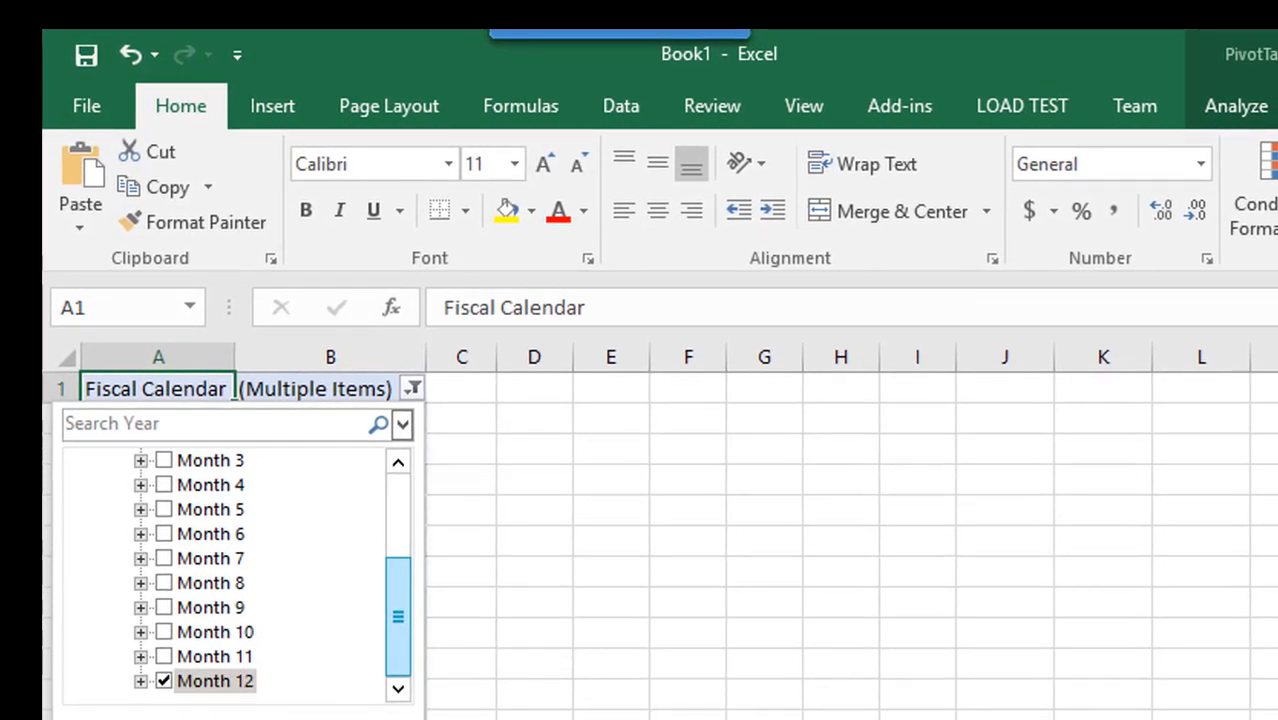
{"action": "key", "text": "Return"}
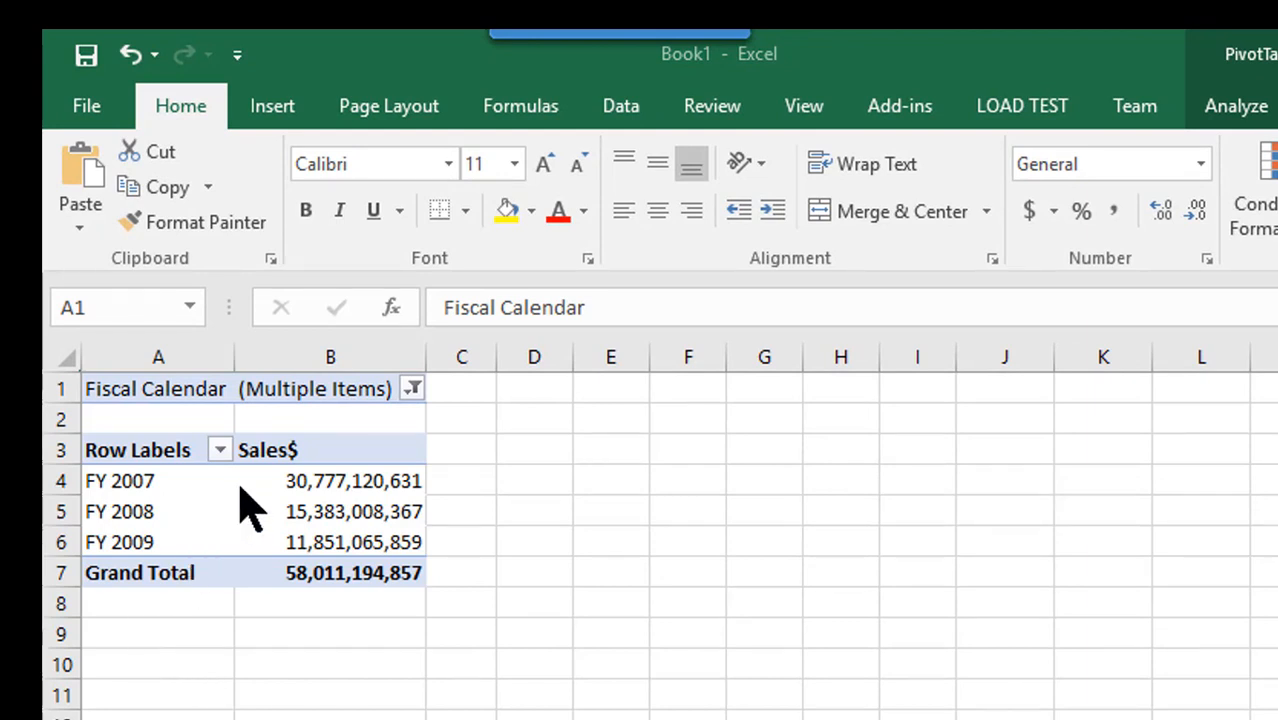
Filter the PivotTable's Fiscal Calendar to Month 12 of FY 2009, excluding FY 2007, FY 2008 and all other months
{"action": "left_click", "coordinate": [410, 389]}
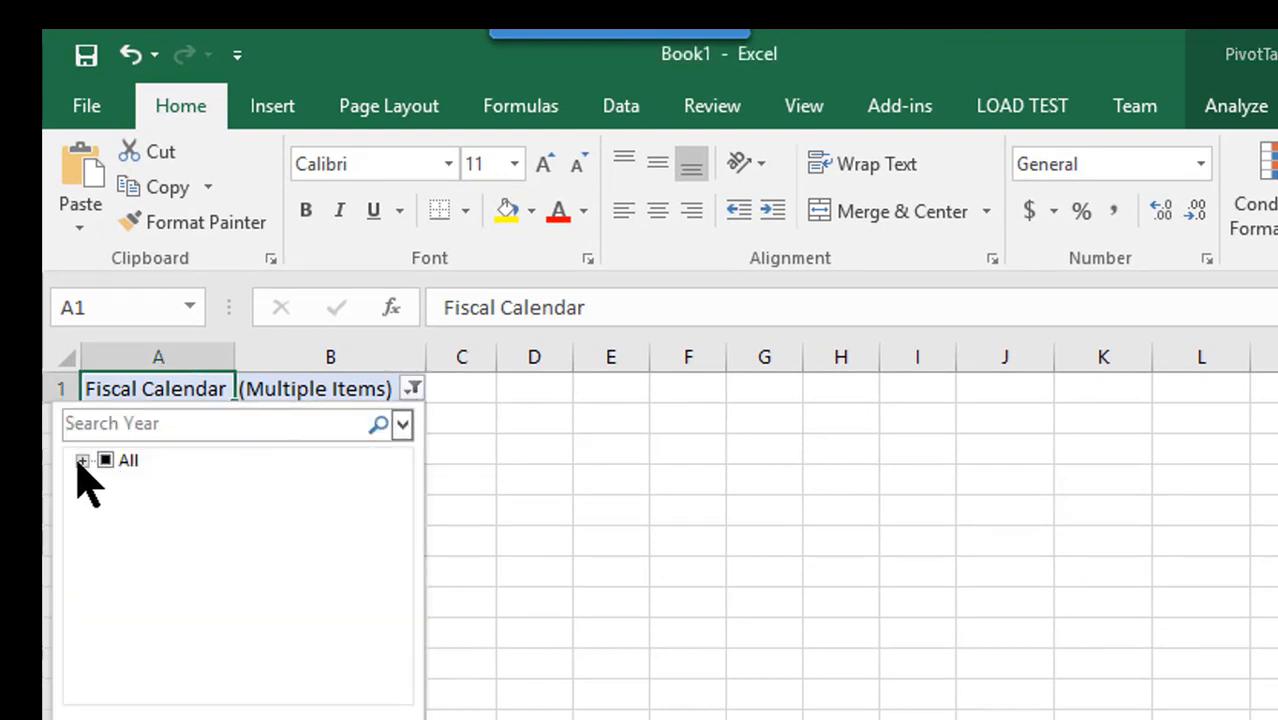
{"action": "left_click", "coordinate": [82, 461]}
{"action": "left_click", "coordinate": [134, 509]}
{"action": "left_click", "coordinate": [134, 534]}
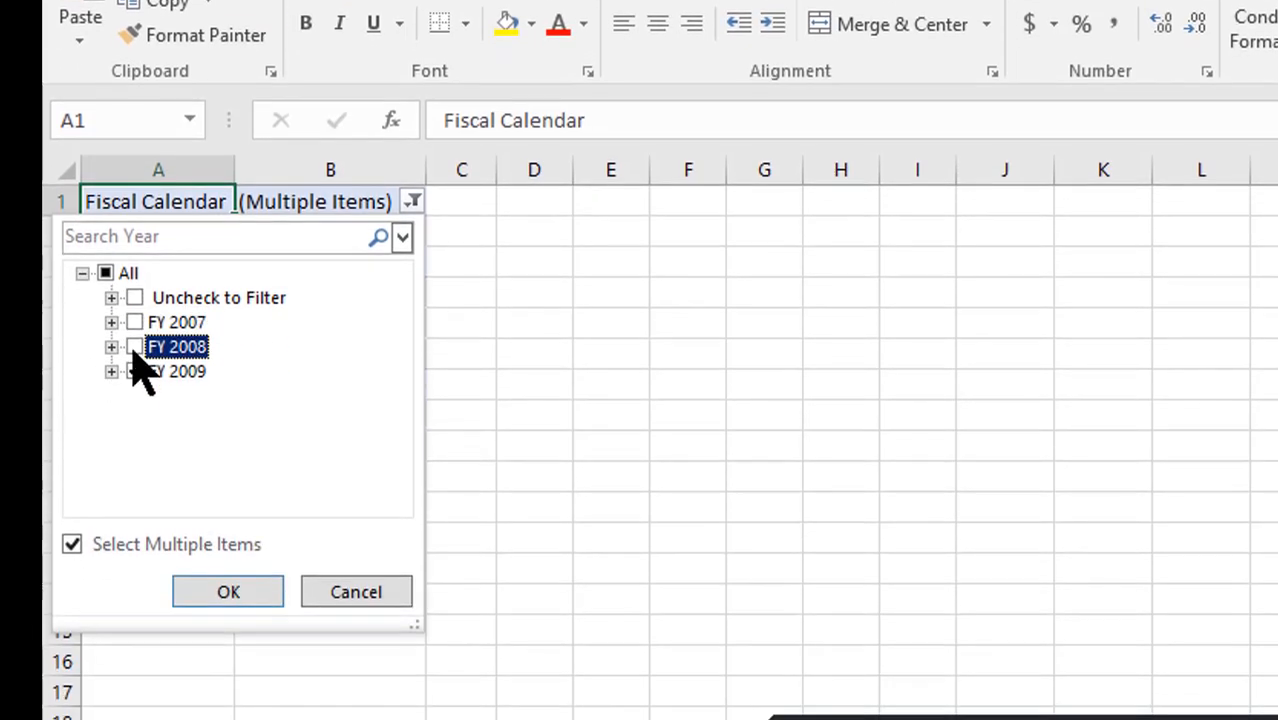
{"action": "left_click", "coordinate": [134, 558]}
{"action": "left_click", "coordinate": [111, 371]}
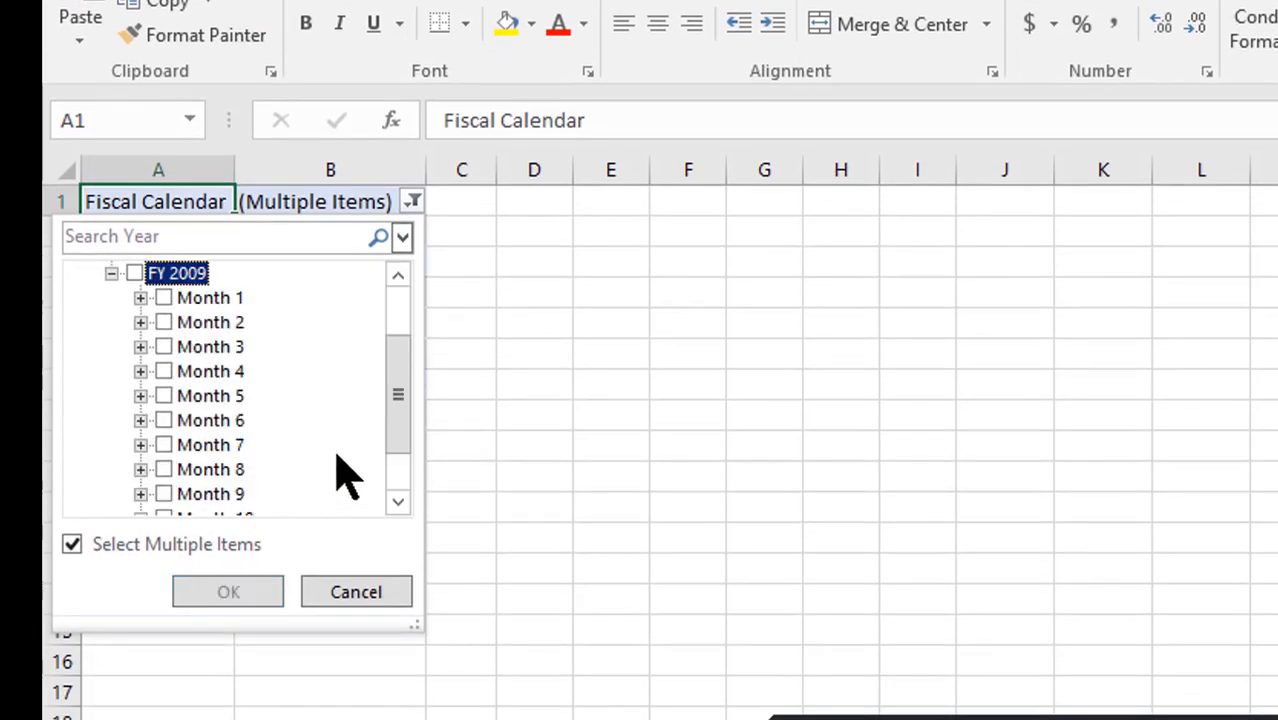
{"action": "scroll", "coordinate": [399, 500], "scroll_direction": "down", "scroll_amount": 1}
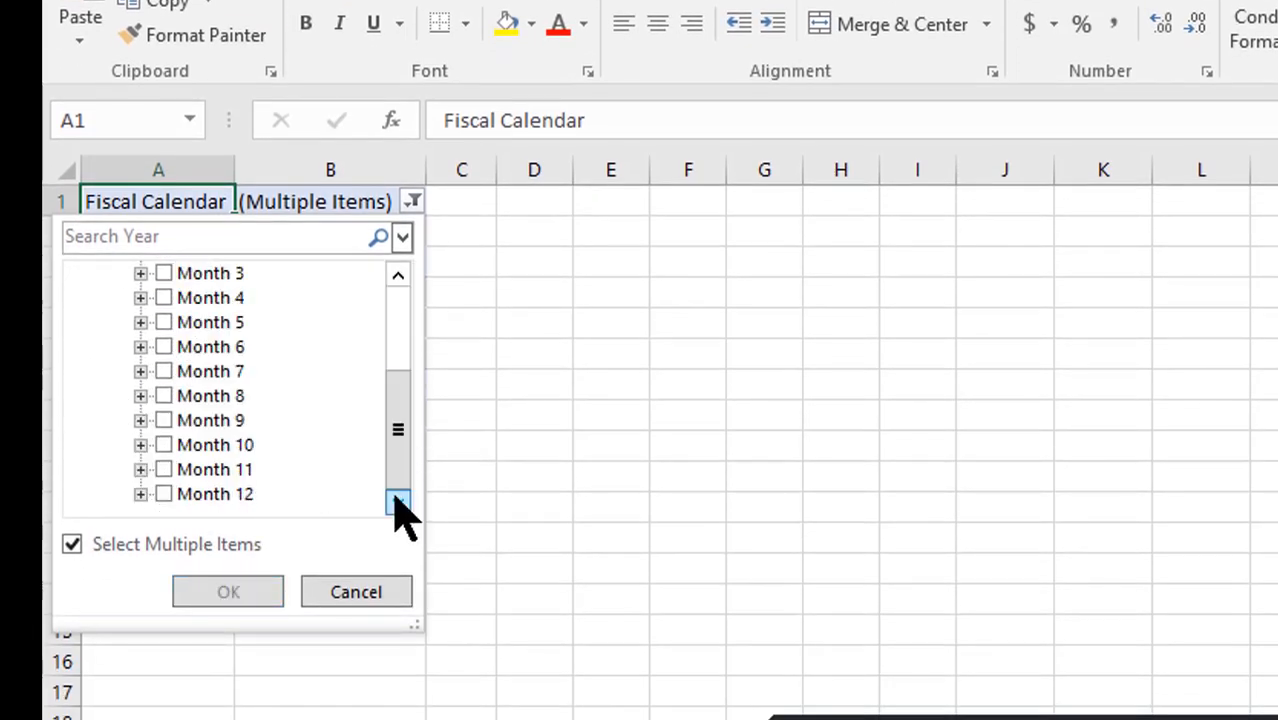
{"action": "left_click", "coordinate": [165, 494]}
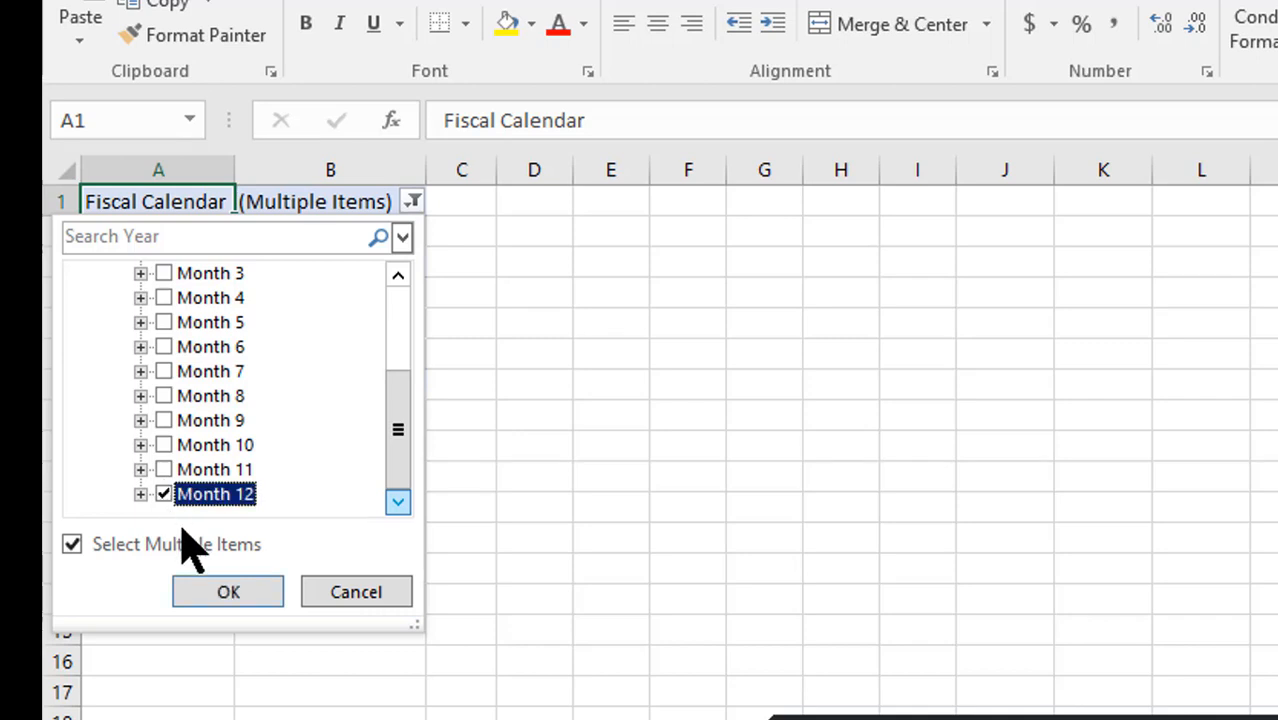
{"action": "left_click", "coordinate": [222, 592]}
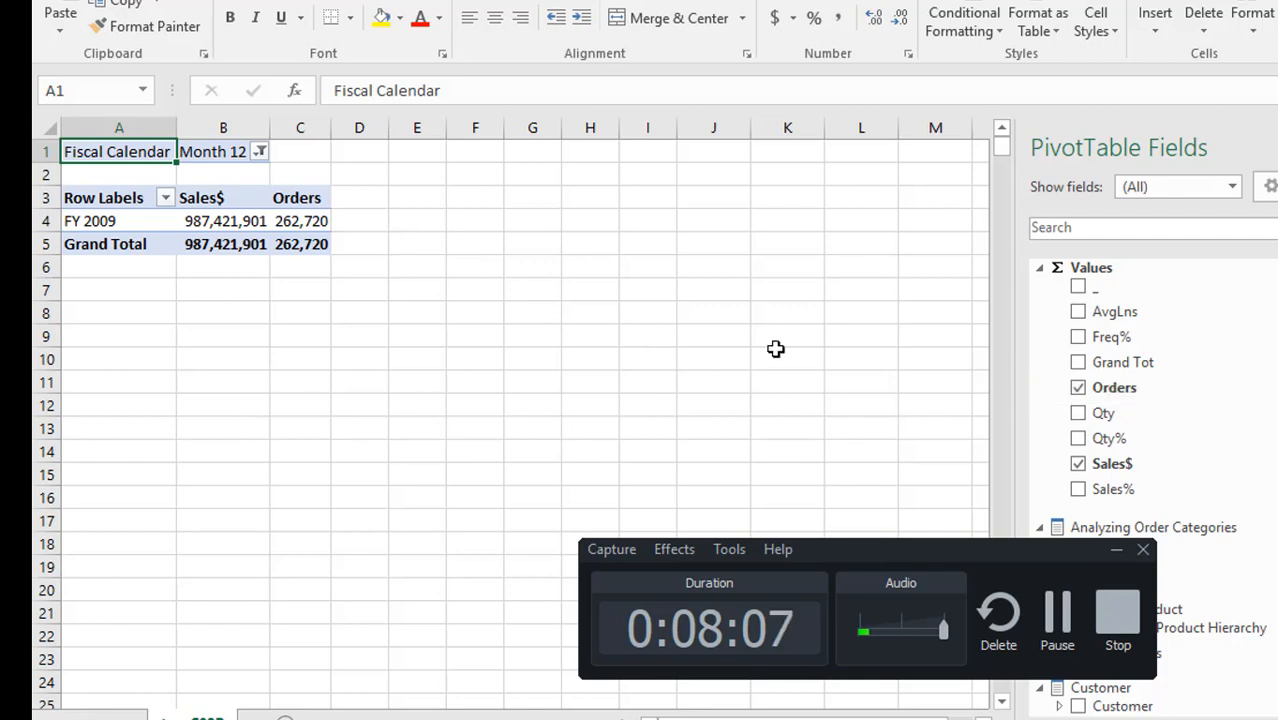
Add Months 2, 3, 4, 7, 8, 9 and 10 of FY 2009 to the Fiscal Calendar filter and apply it
{"action": "left_click", "coordinate": [259, 151]}
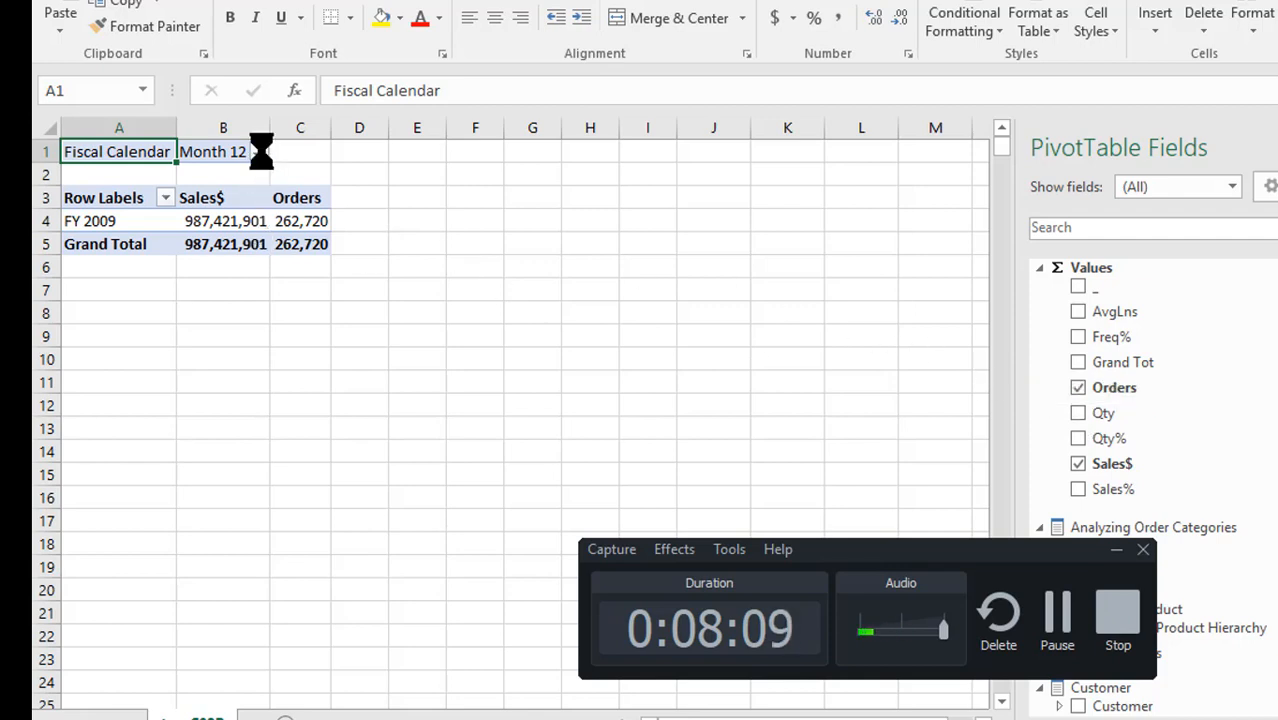
{"action": "left_click", "coordinate": [55, 206]}
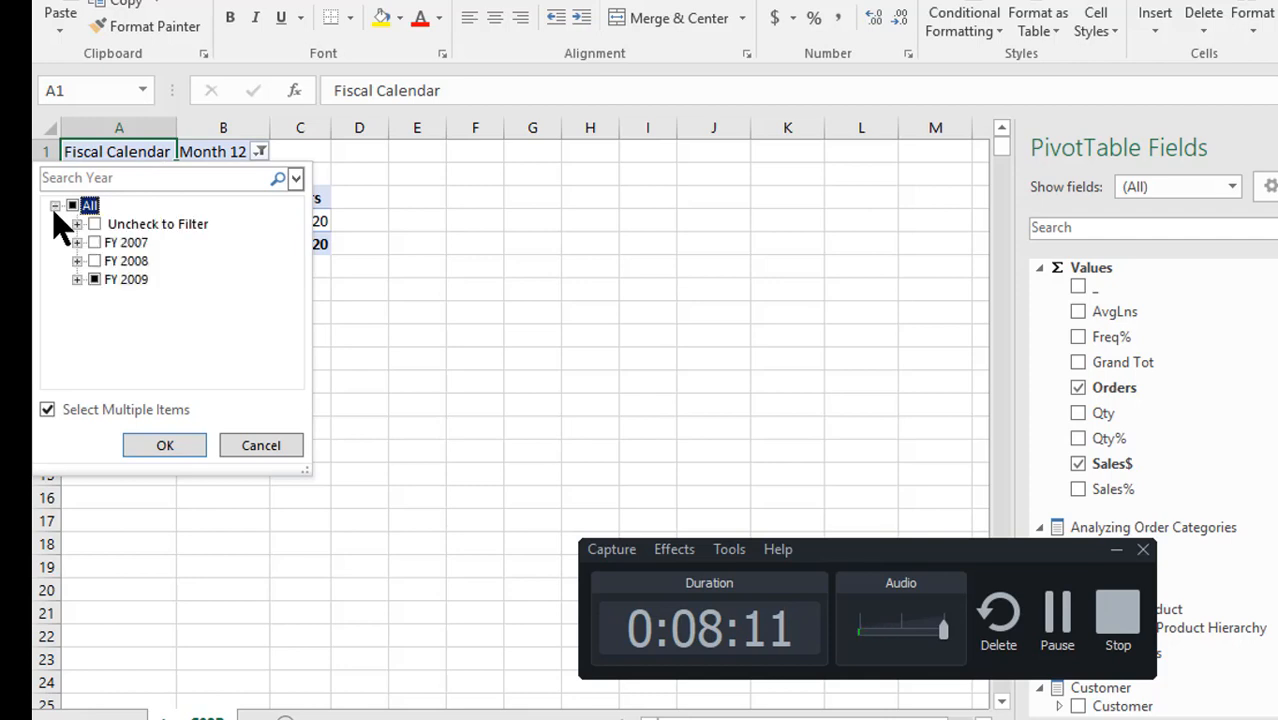
{"action": "left_click", "coordinate": [77, 280]}
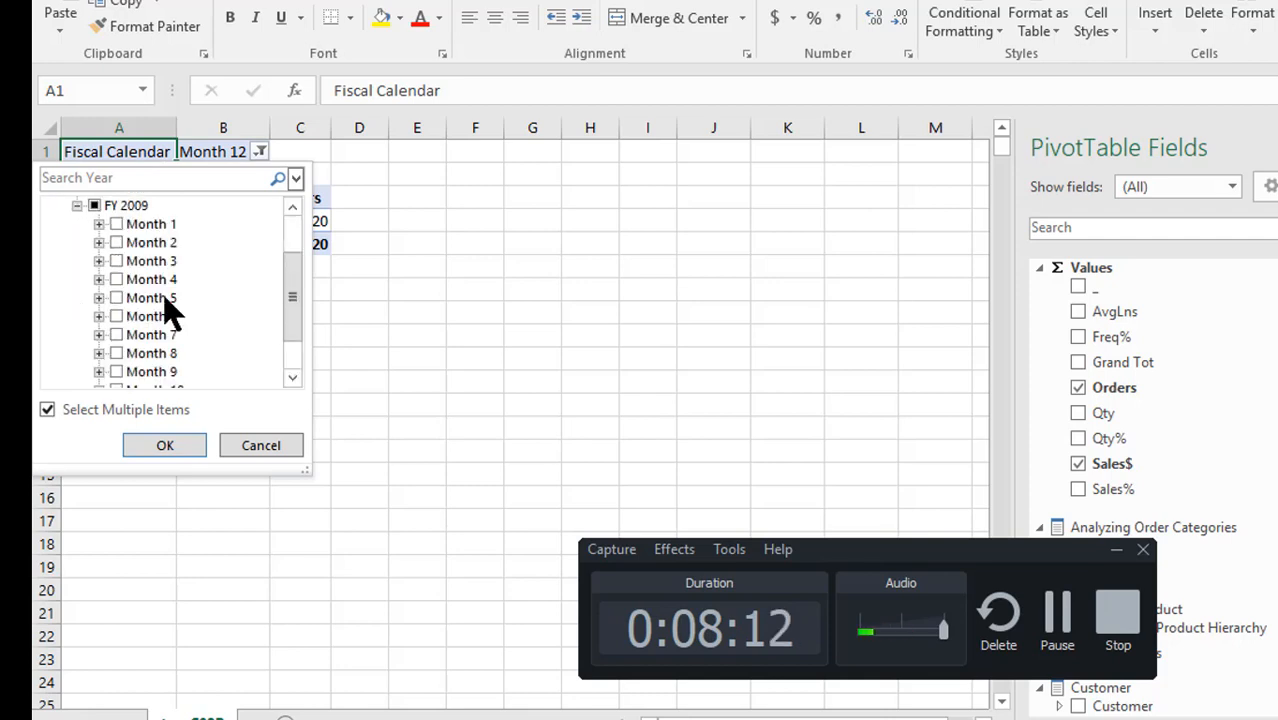
{"action": "mouse_move", "coordinate": [288, 320]}
{"action": "left_mouse_down"}
{"action": "mouse_move", "coordinate": [288, 377]}
{"action": "mouse_move", "coordinate": [292, 309]}
{"action": "left_mouse_up"}
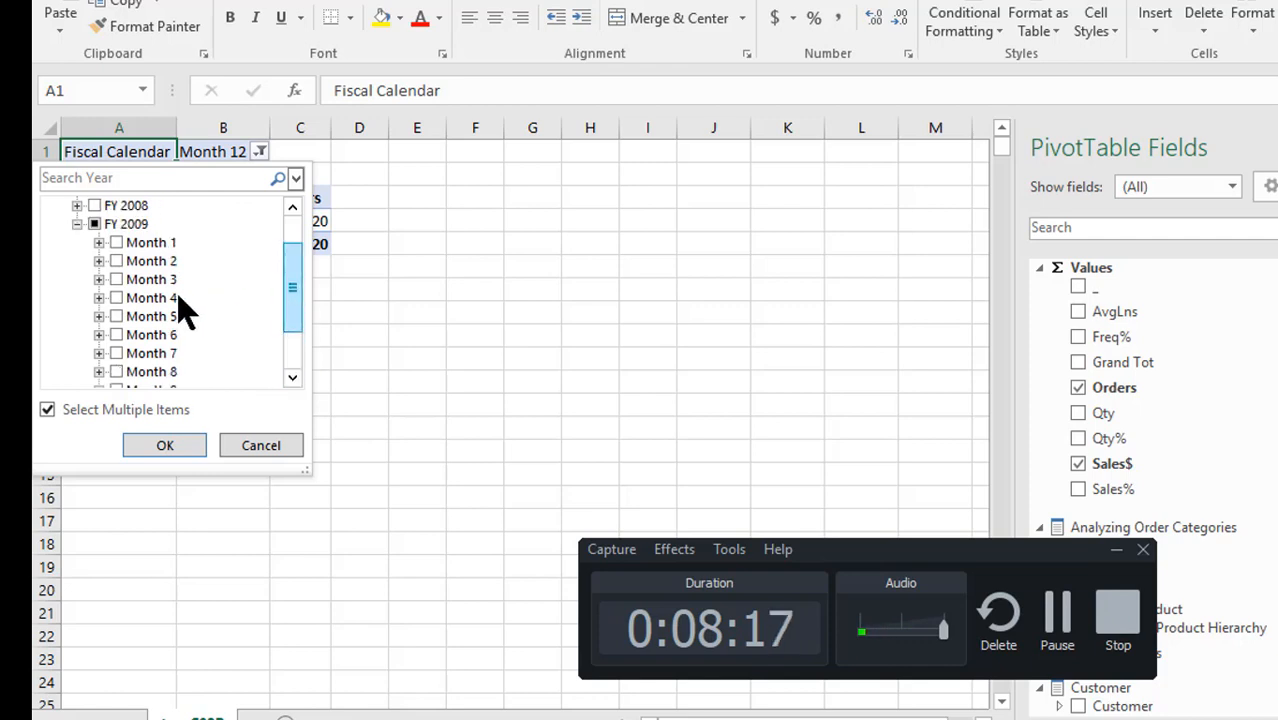
{"action": "left_click", "coordinate": [118, 297]}
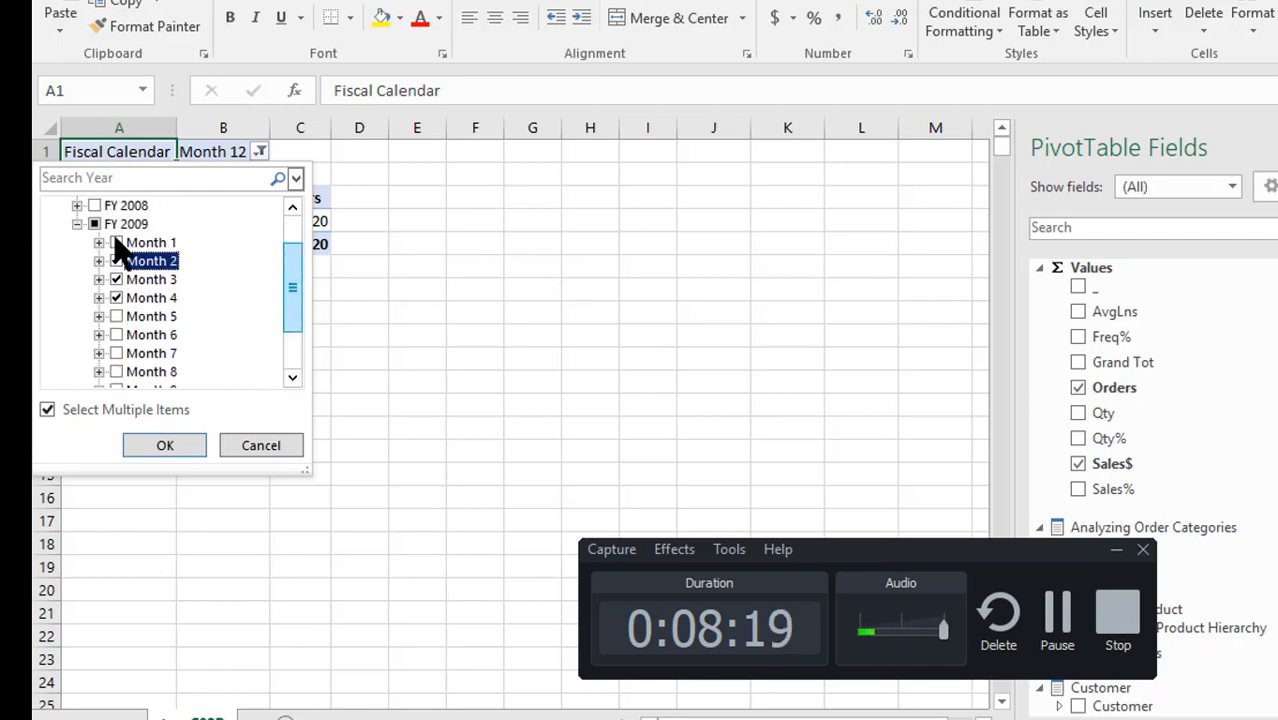
{"action": "left_click", "coordinate": [100, 242]}
{"action": "left_click", "coordinate": [99, 206]}
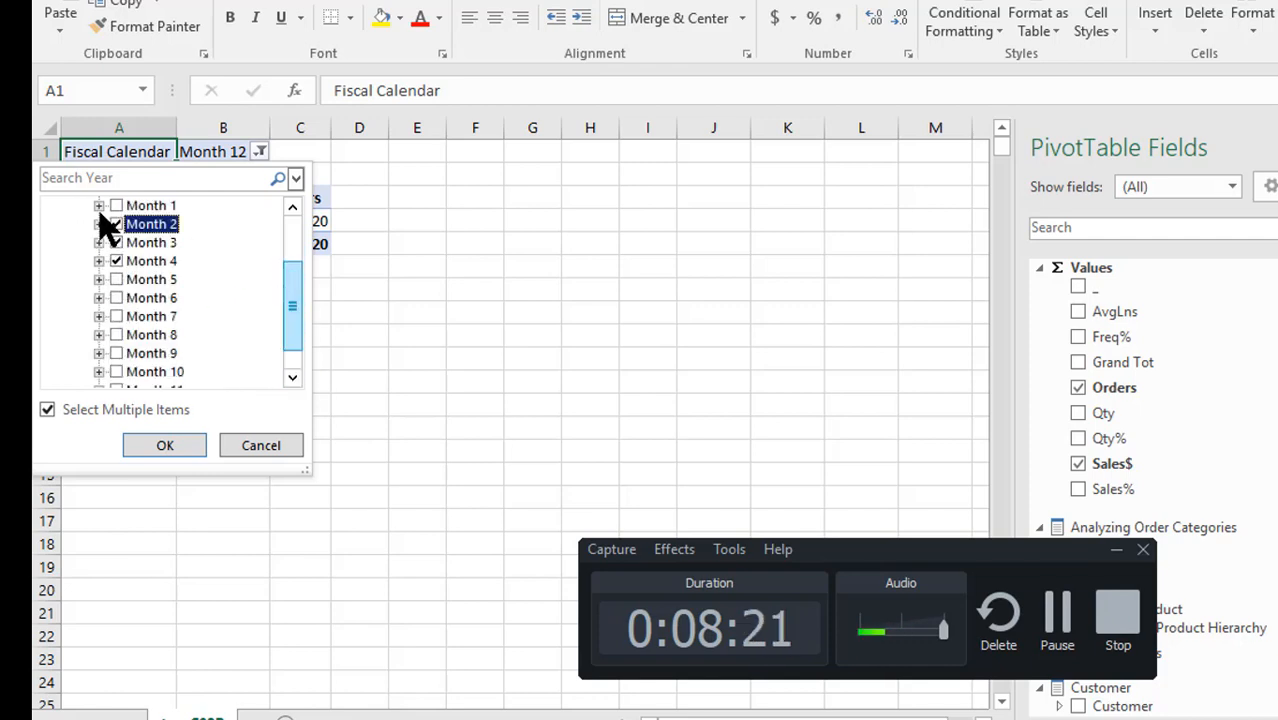
{"action": "left_click", "coordinate": [116, 316]}
{"action": "left_click", "coordinate": [116, 335]}
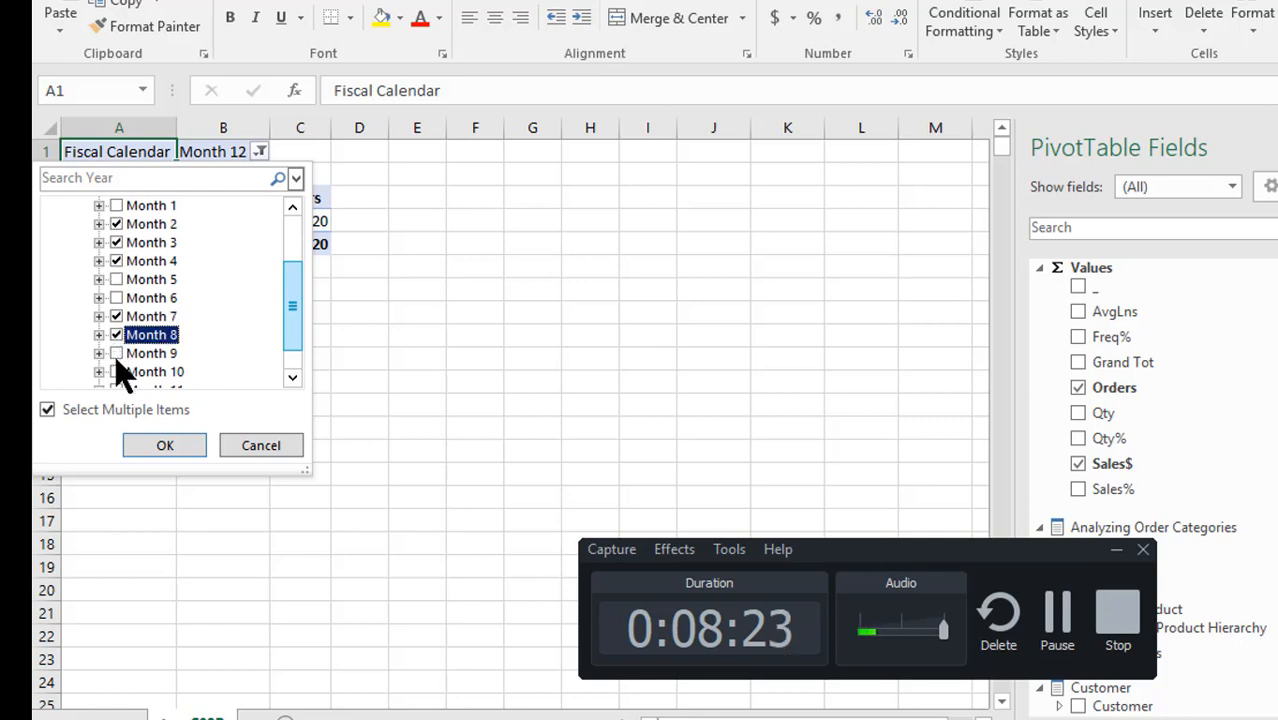
{"action": "left_click", "coordinate": [116, 353]}
{"action": "left_click", "coordinate": [116, 372]}
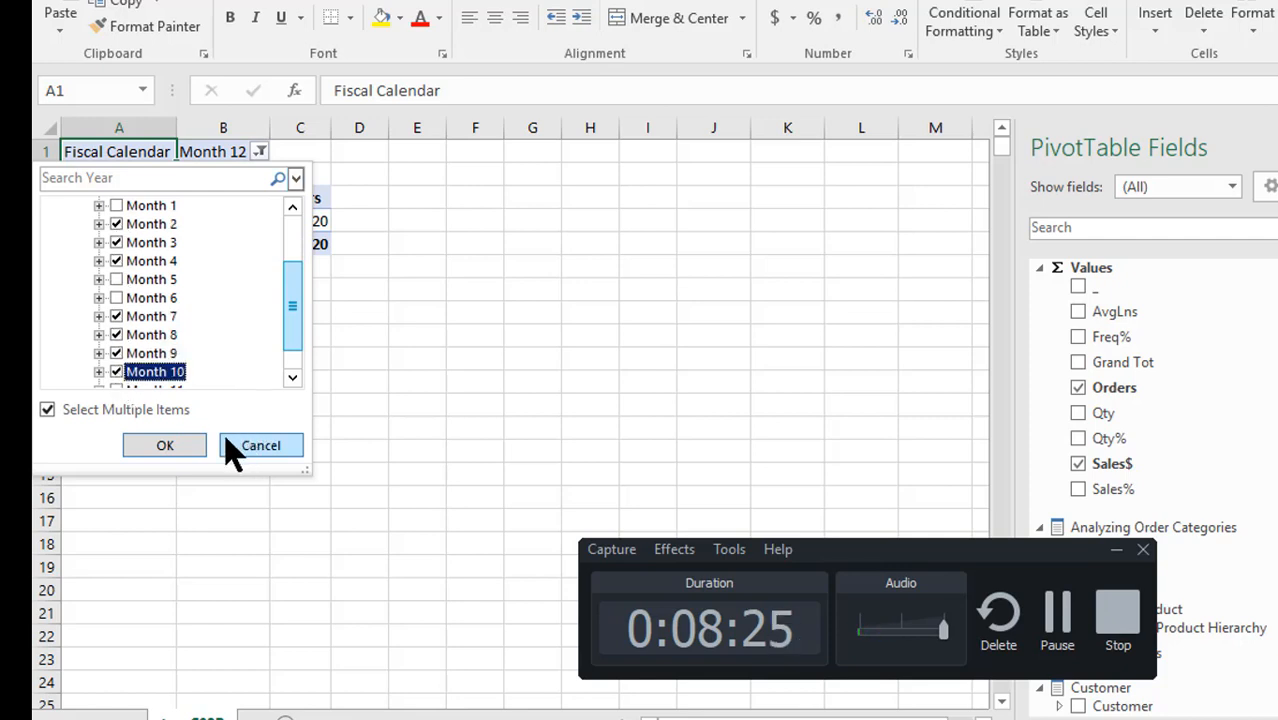
{"action": "left_click", "coordinate": [160, 444]}
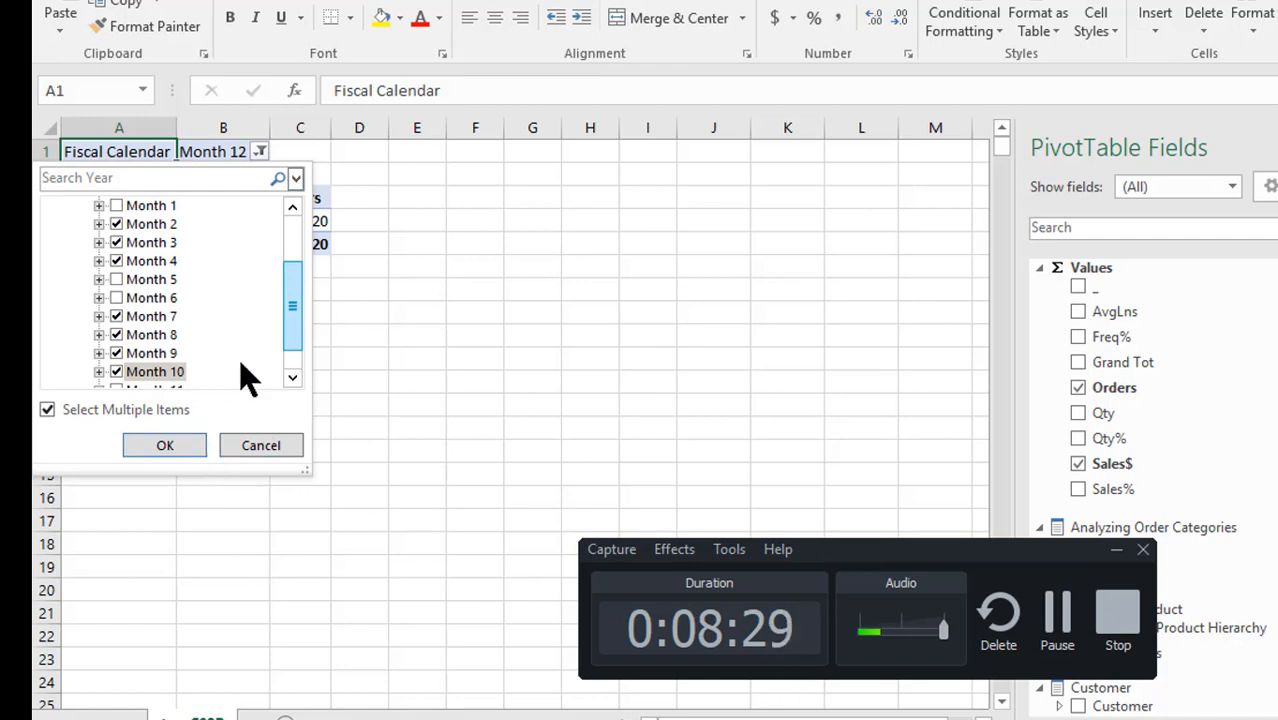
{"action": "left_click", "coordinate": [165, 445]}
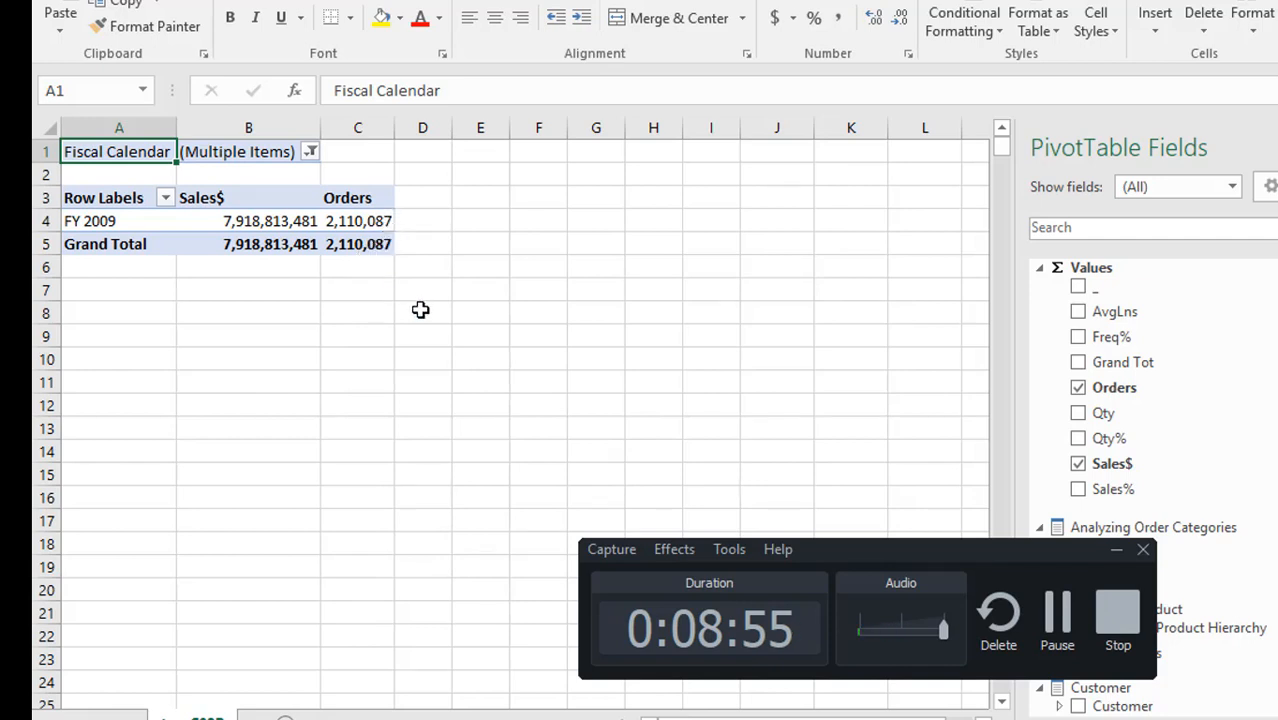
Review which fiscal years are included in the Fiscal Calendar filter, then close it without changes
{"action": "left_click", "coordinate": [309, 152]}
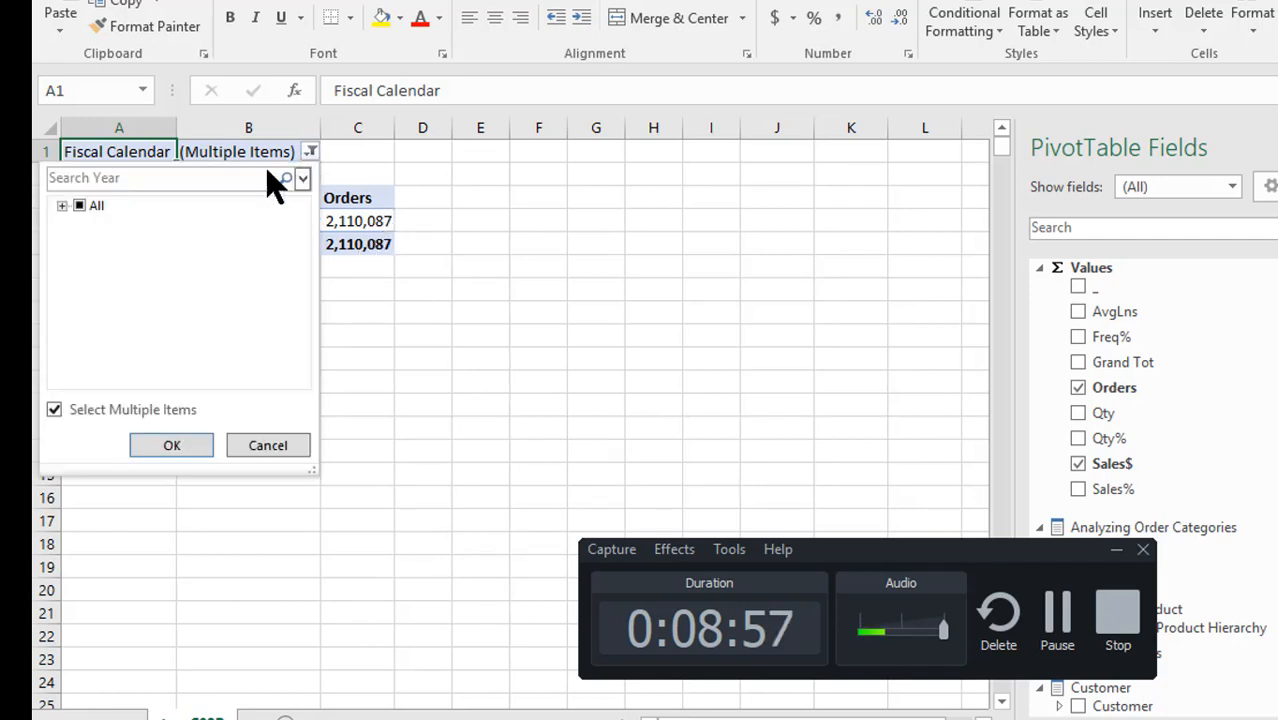
{"action": "left_click", "coordinate": [62, 206]}
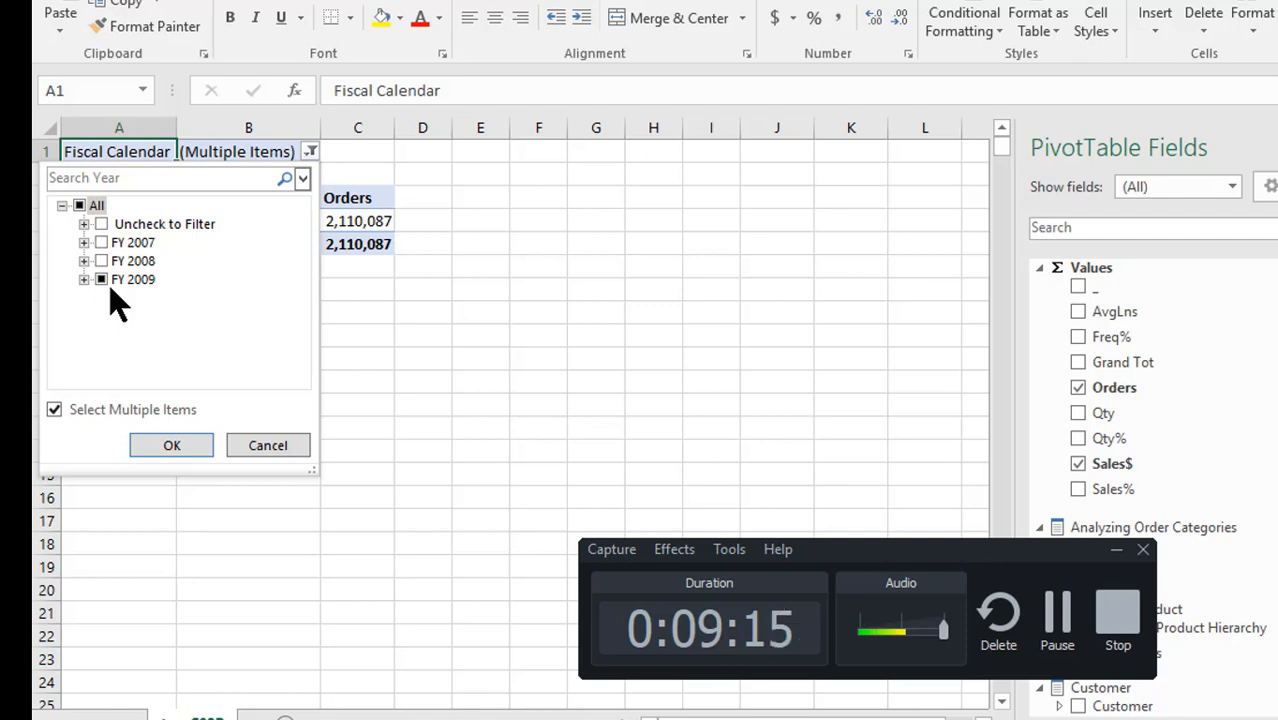
{"action": "left_click", "coordinate": [263, 452]}
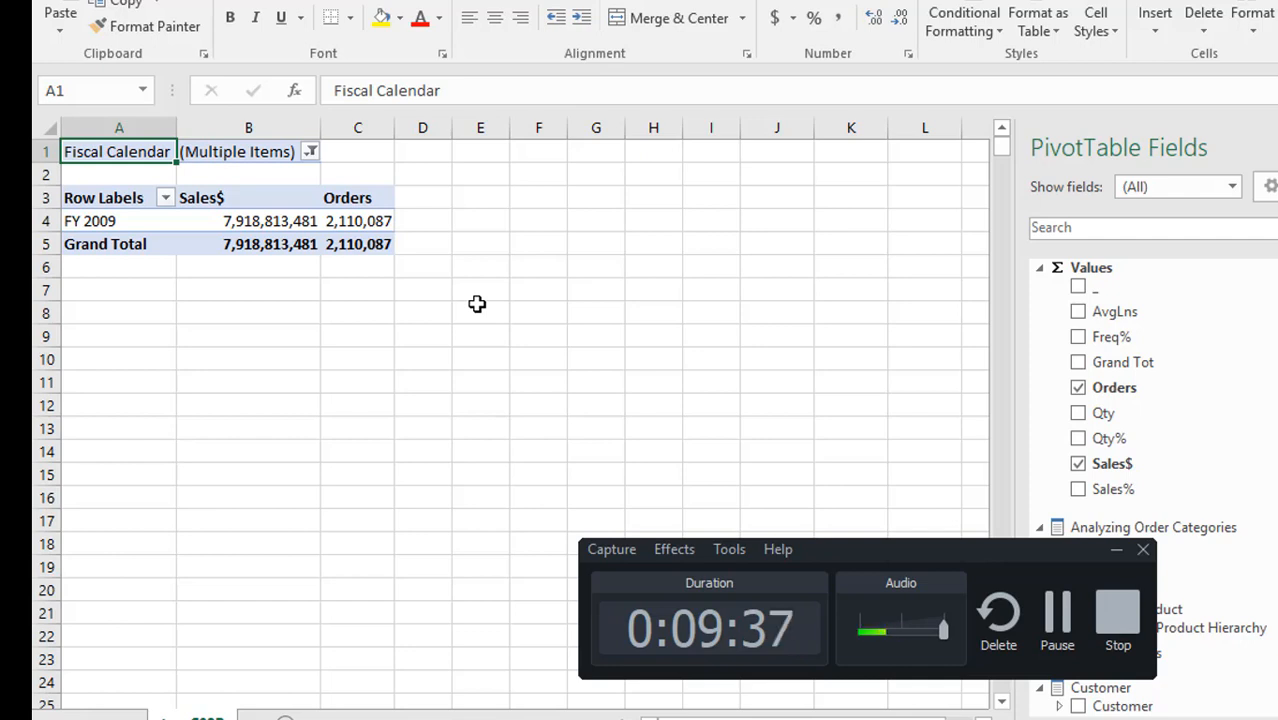
Try to include all of FY 2008 in the Fiscal Calendar filter alongside the chosen FY 2009 months
{"action": "left_click", "coordinate": [311, 152]}
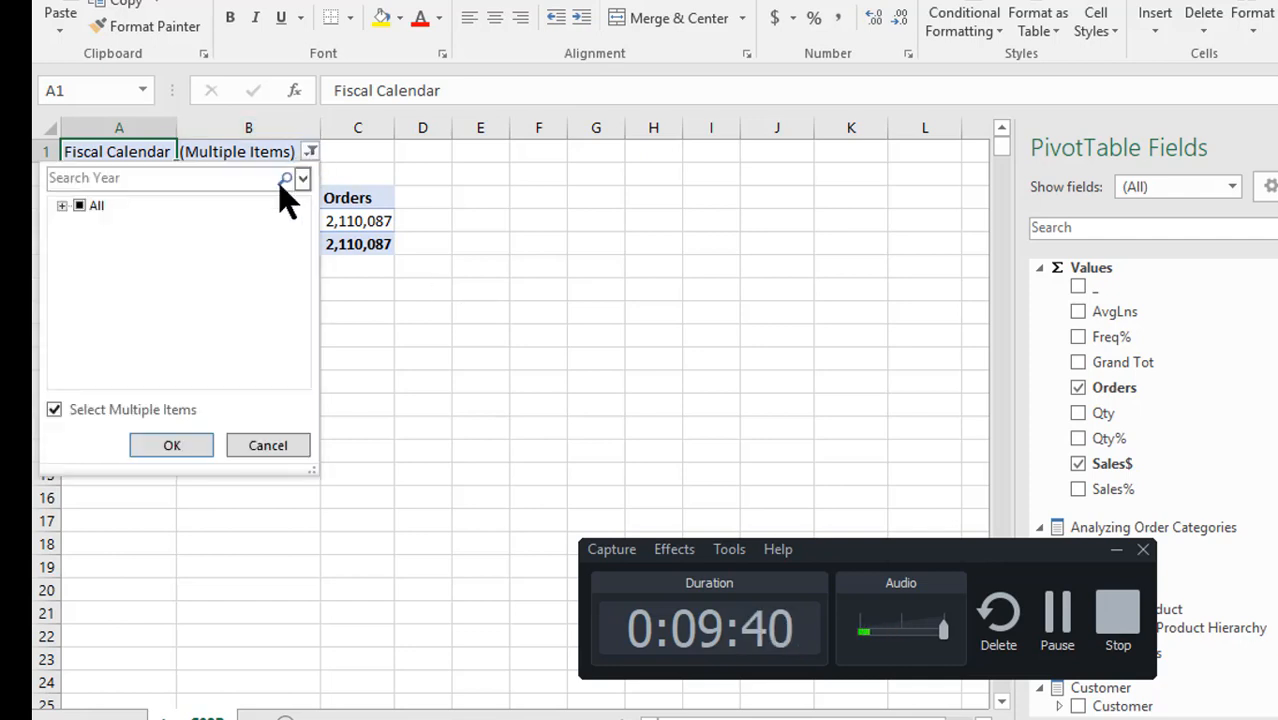
{"action": "left_click", "coordinate": [62, 205]}
{"action": "left_click", "coordinate": [102, 262]}
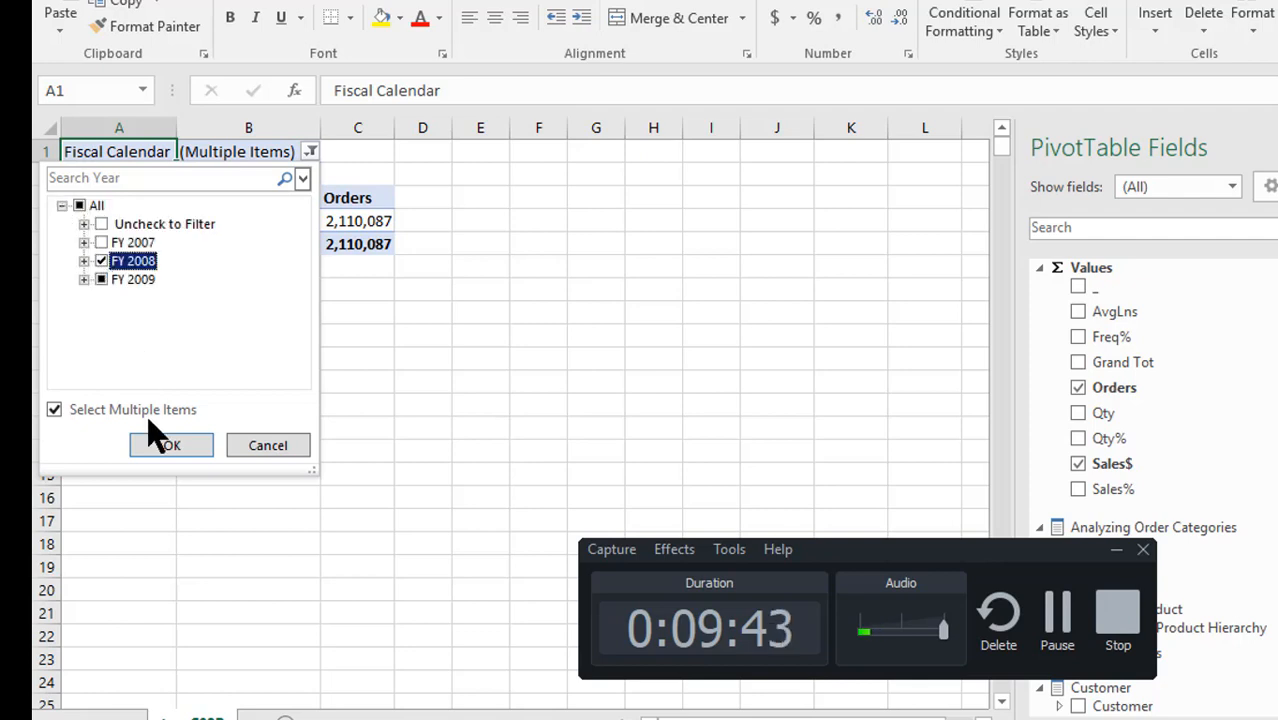
{"action": "left_click", "coordinate": [198, 452]}
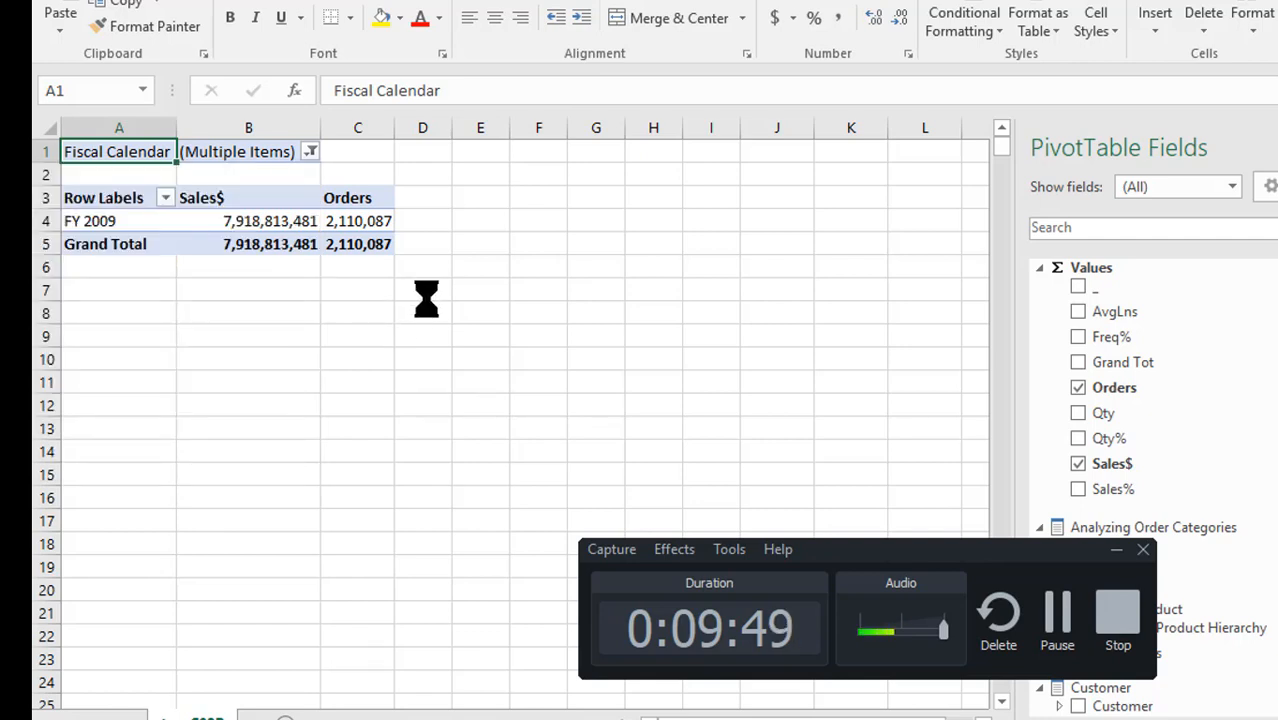
{"action": "left_click", "coordinate": [354, 270]}
{"action": "left_click", "coordinate": [328, 204]}
{"action": "left_click", "coordinate": [337, 273]}
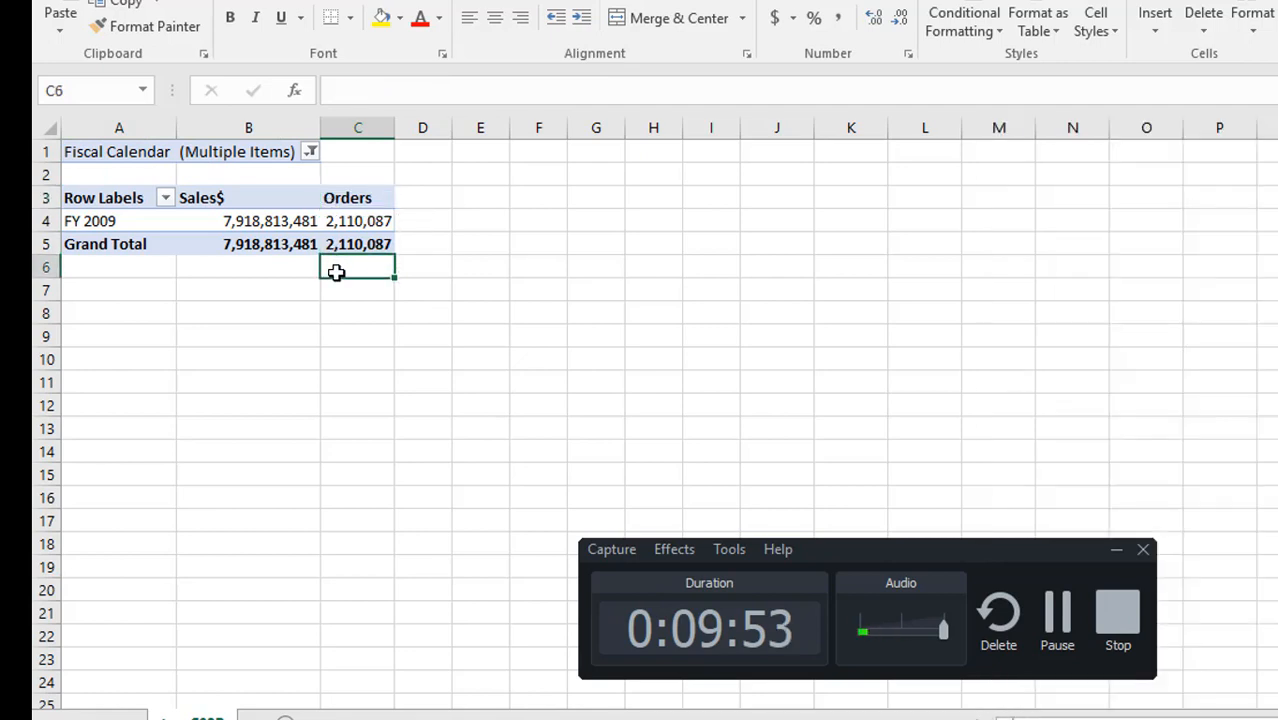
{"action": "left_click", "coordinate": [302, 335]}
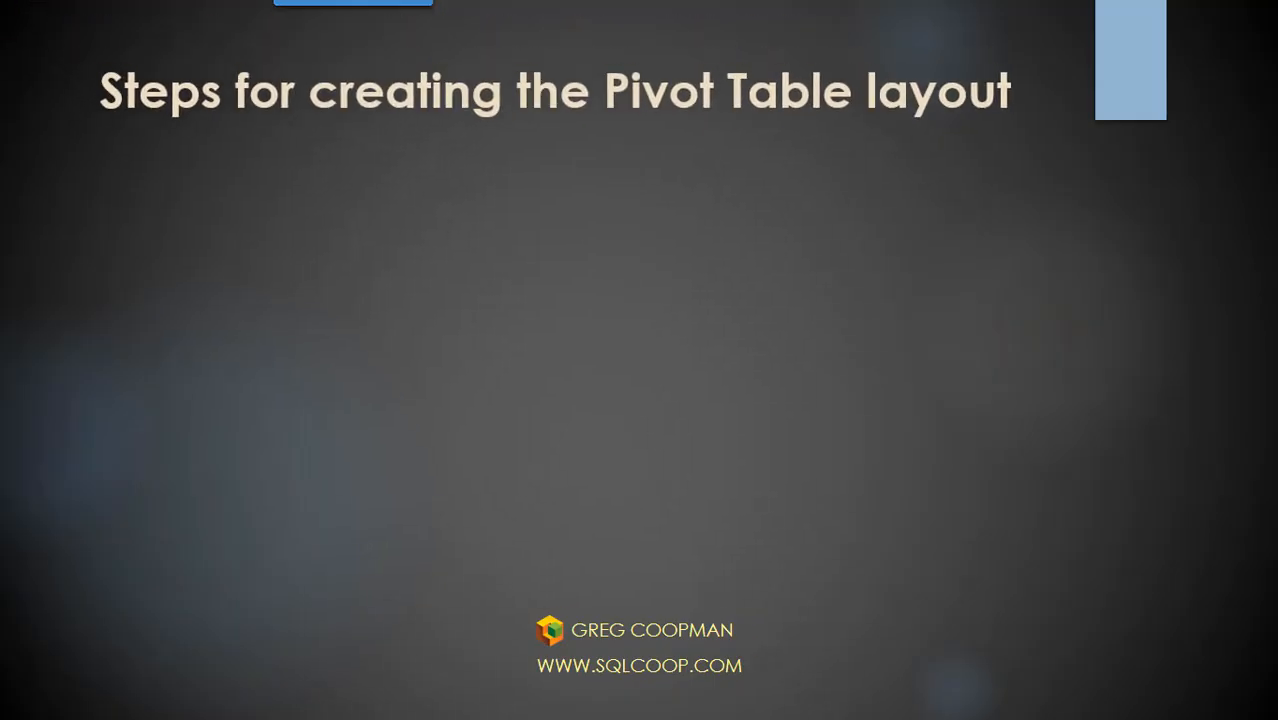
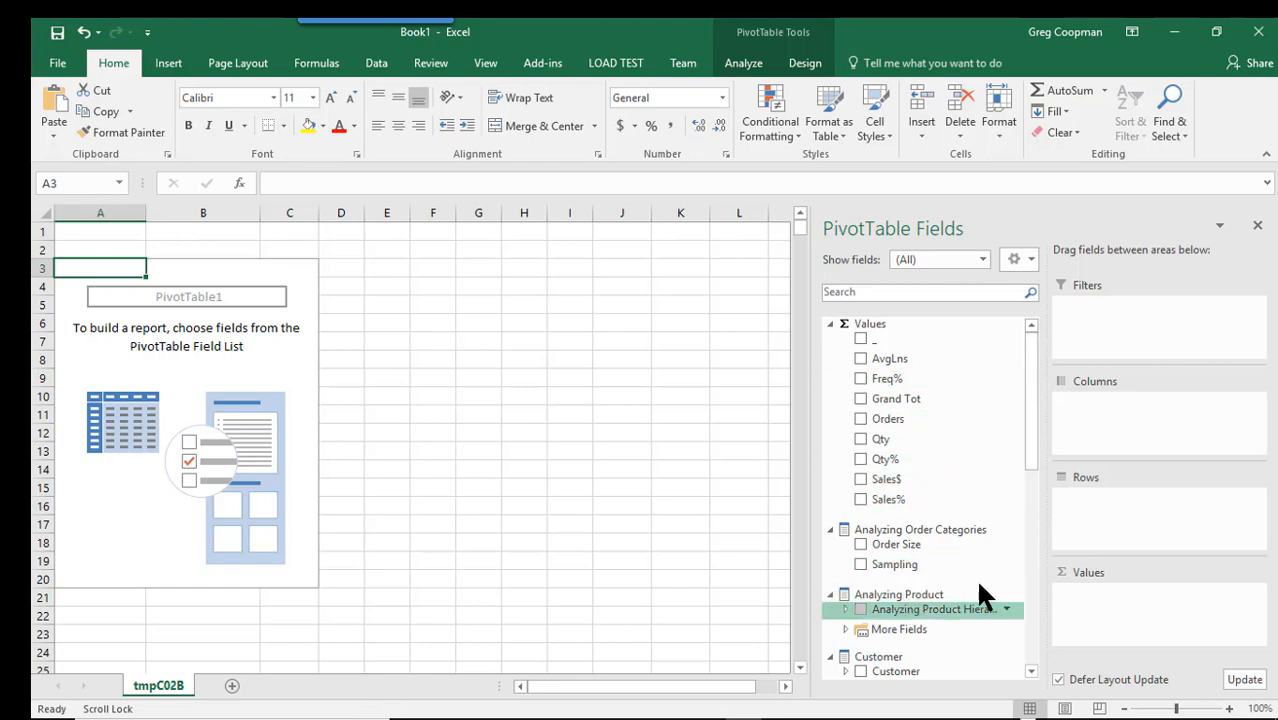
Add the Date dimension's Fiscal Calendar hierarchy to the empty PivotTable's report filters and update the deferred layout
{"action": "left_click_drag", "start_coordinate": [1033, 456], "coordinate": [1033, 540]}
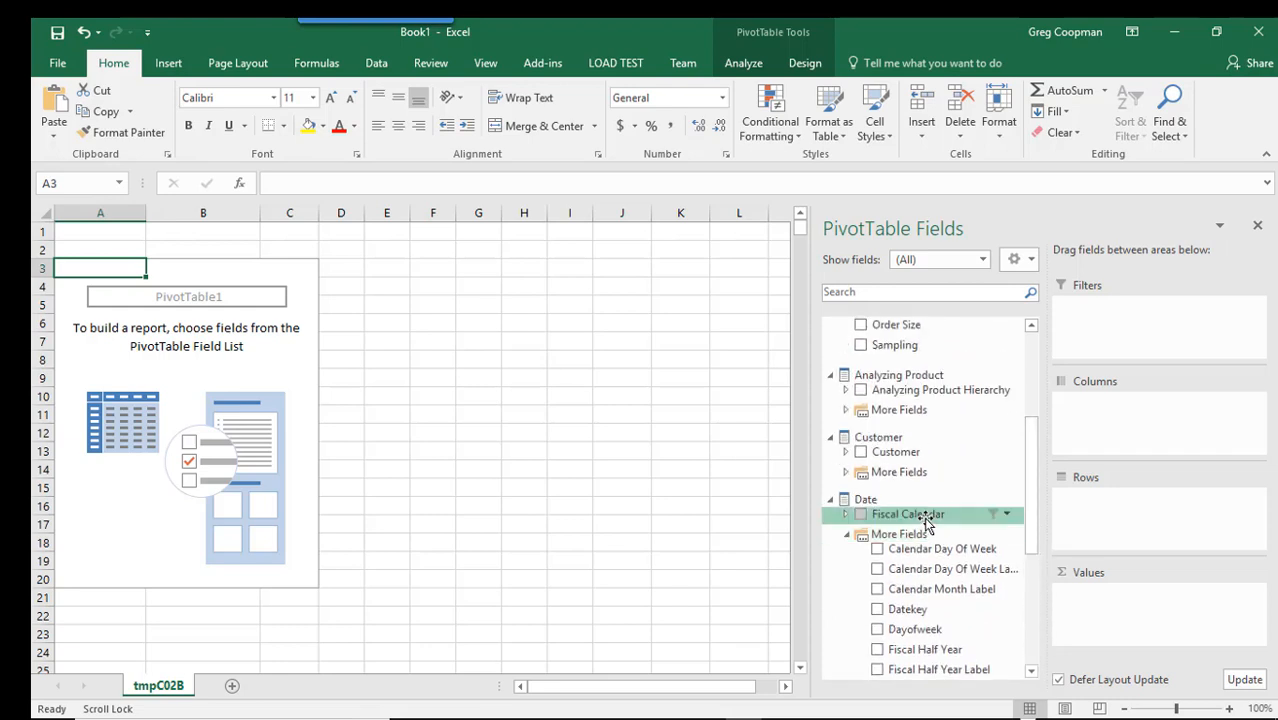
{"action": "left_click_drag", "start_coordinate": [928, 522], "coordinate": [1090, 316]}
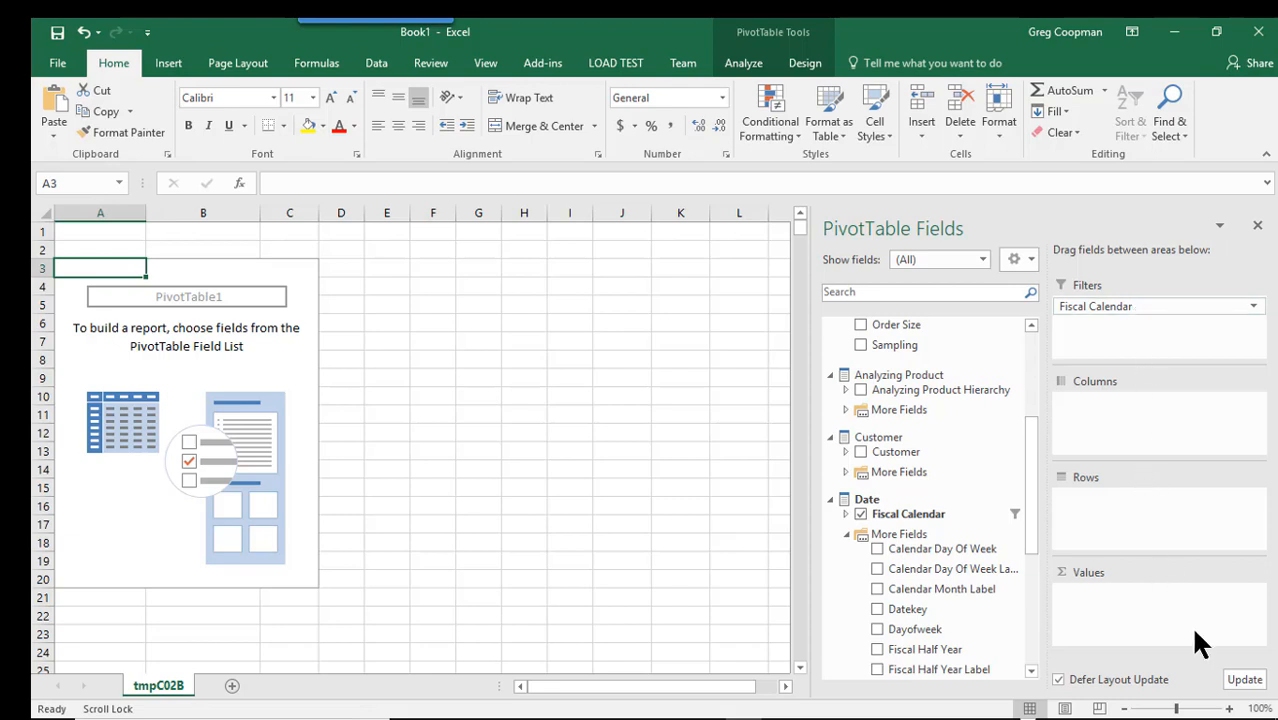
{"action": "left_click", "coordinate": [1232, 682]}
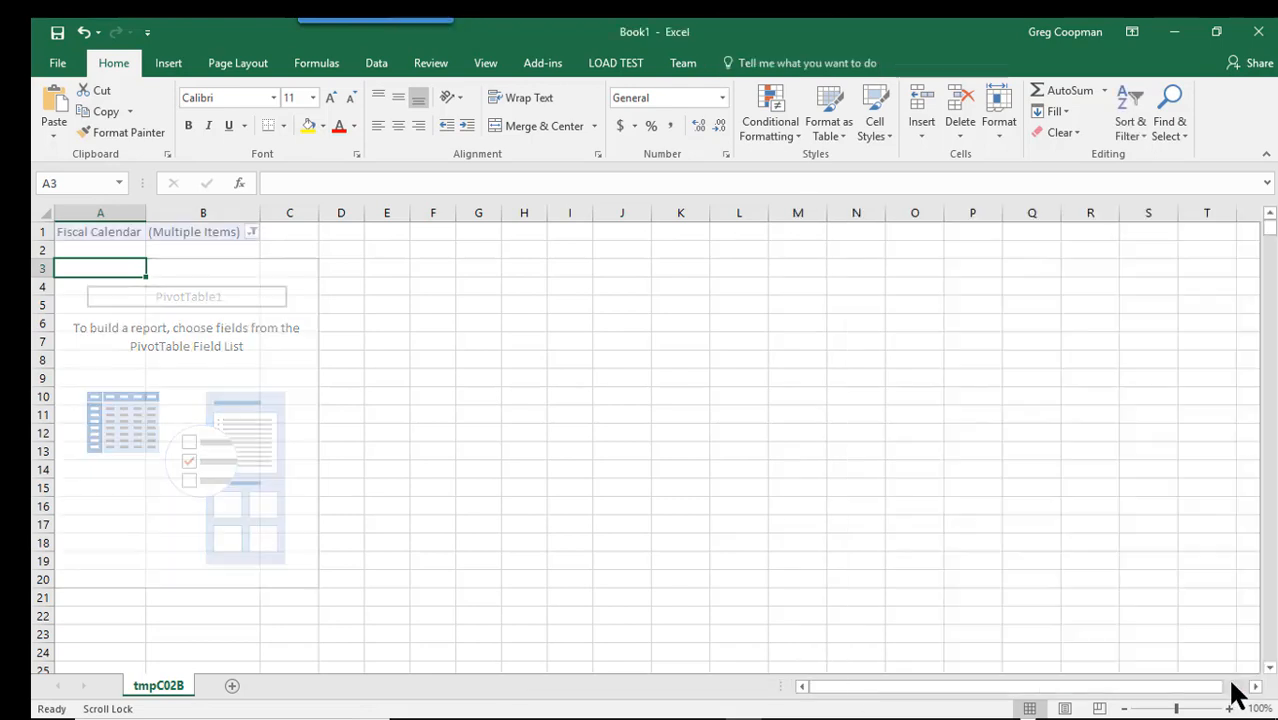
Clear all FY 2009 months from the Fiscal Calendar filter
{"action": "left_click", "coordinate": [252, 231]}
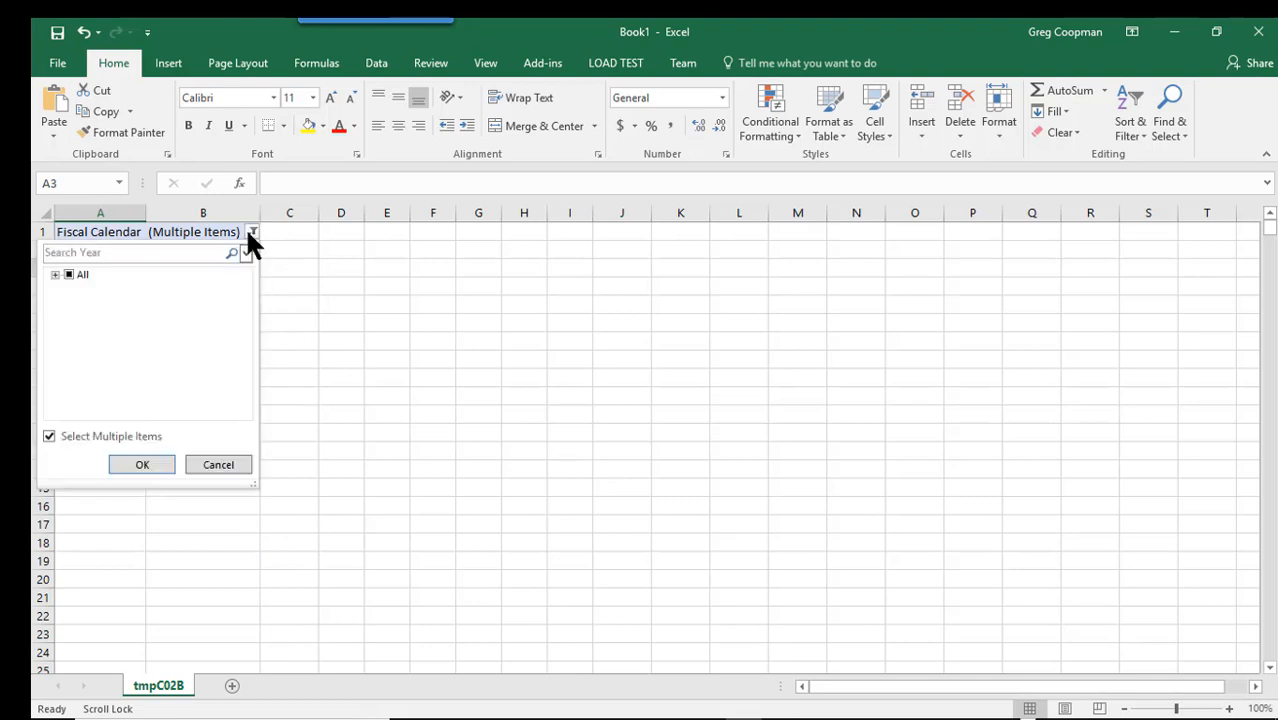
{"action": "left_click", "coordinate": [55, 274]}
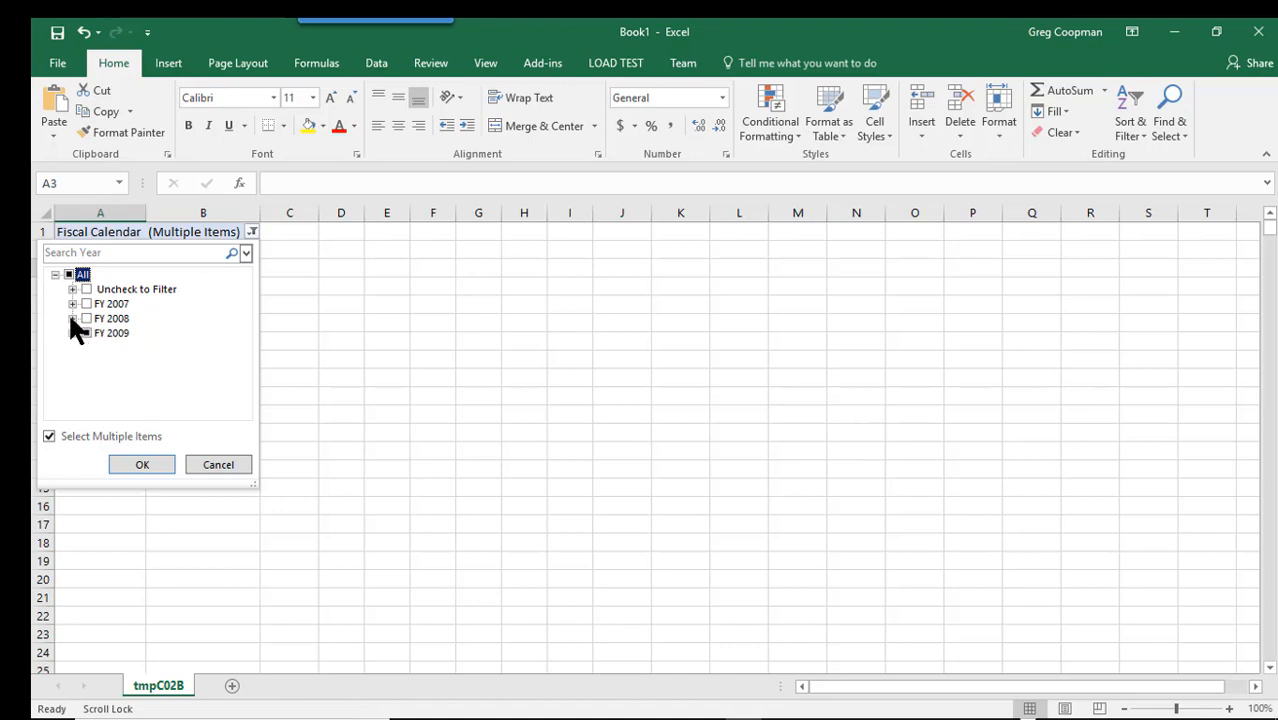
{"action": "left_click", "coordinate": [72, 318]}
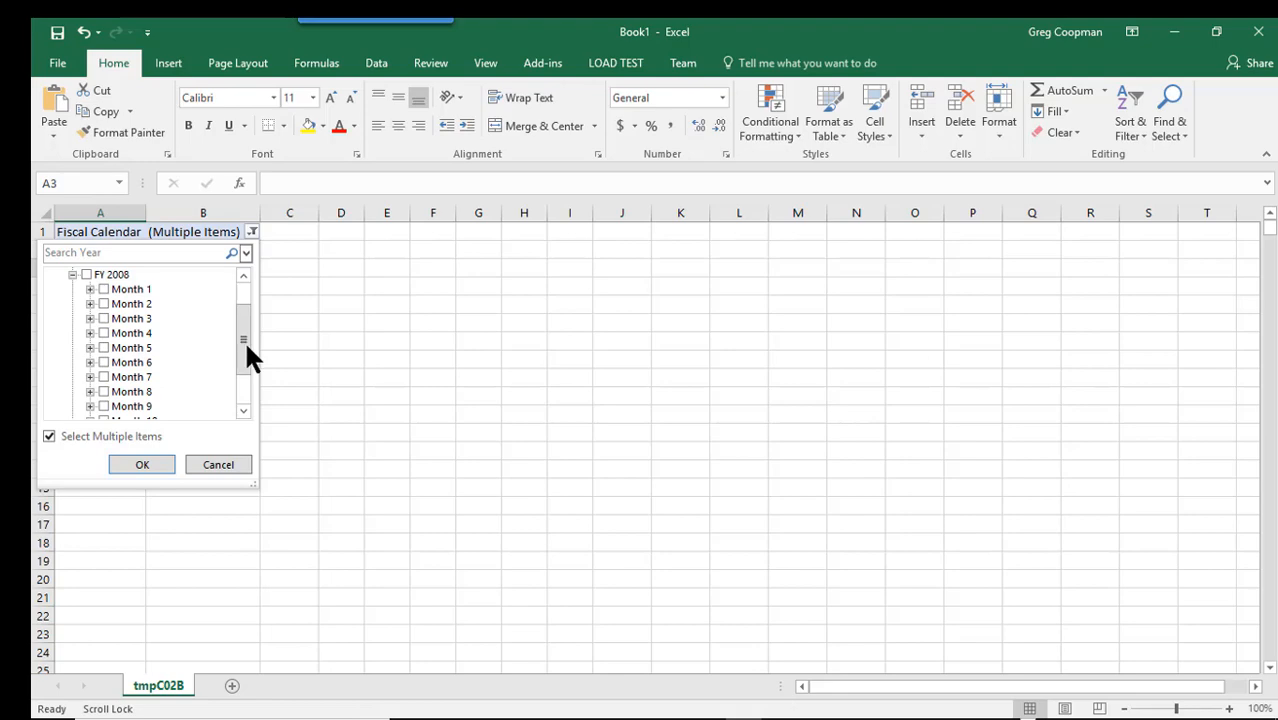
{"action": "left_click_drag", "start_coordinate": [247, 347], "coordinate": [244, 376]}
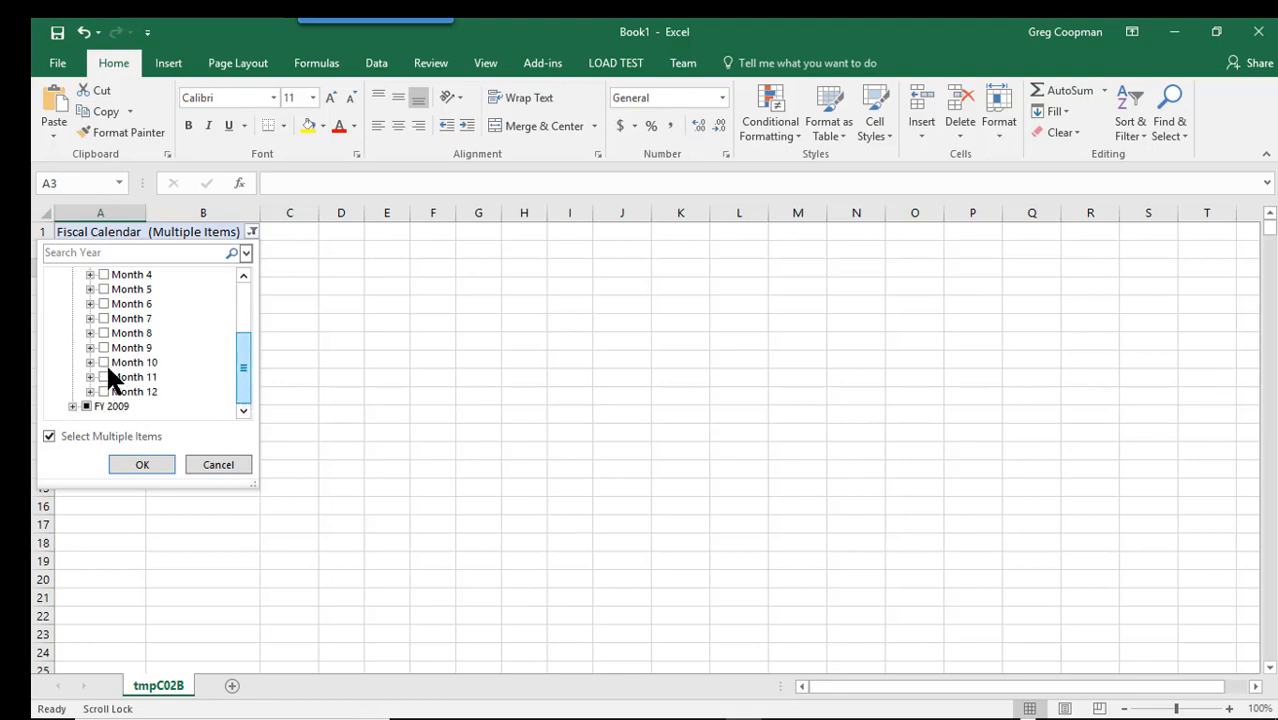
{"action": "left_click", "coordinate": [72, 406]}
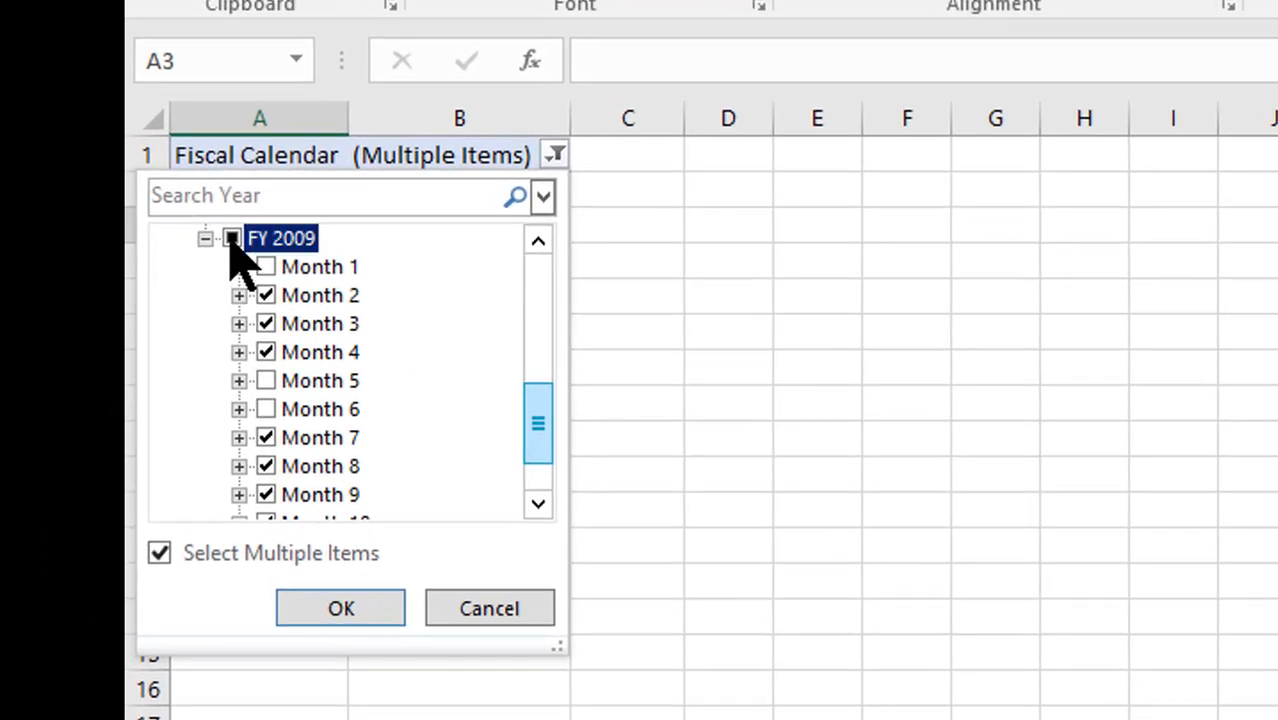
{"action": "left_click", "coordinate": [86, 273]}
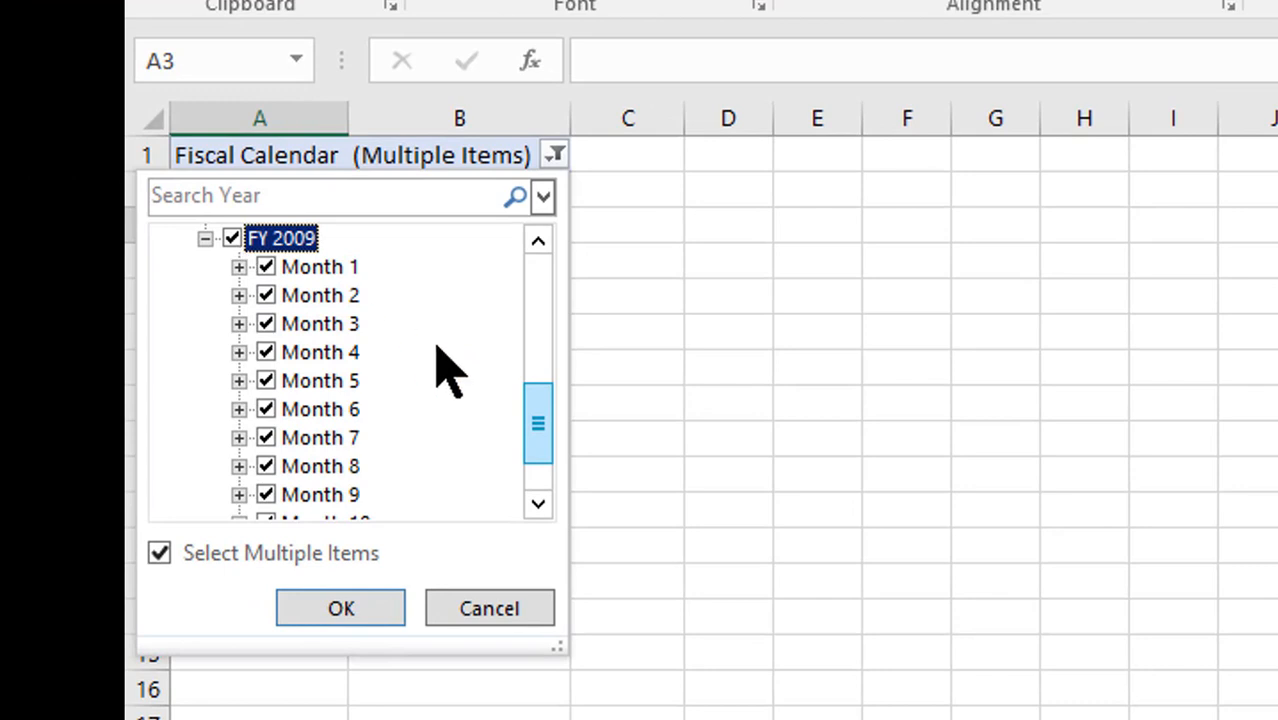
{"action": "left_click", "coordinate": [233, 239]}
{"action": "left_click_drag", "start_coordinate": [540, 425], "coordinate": [530, 366]}
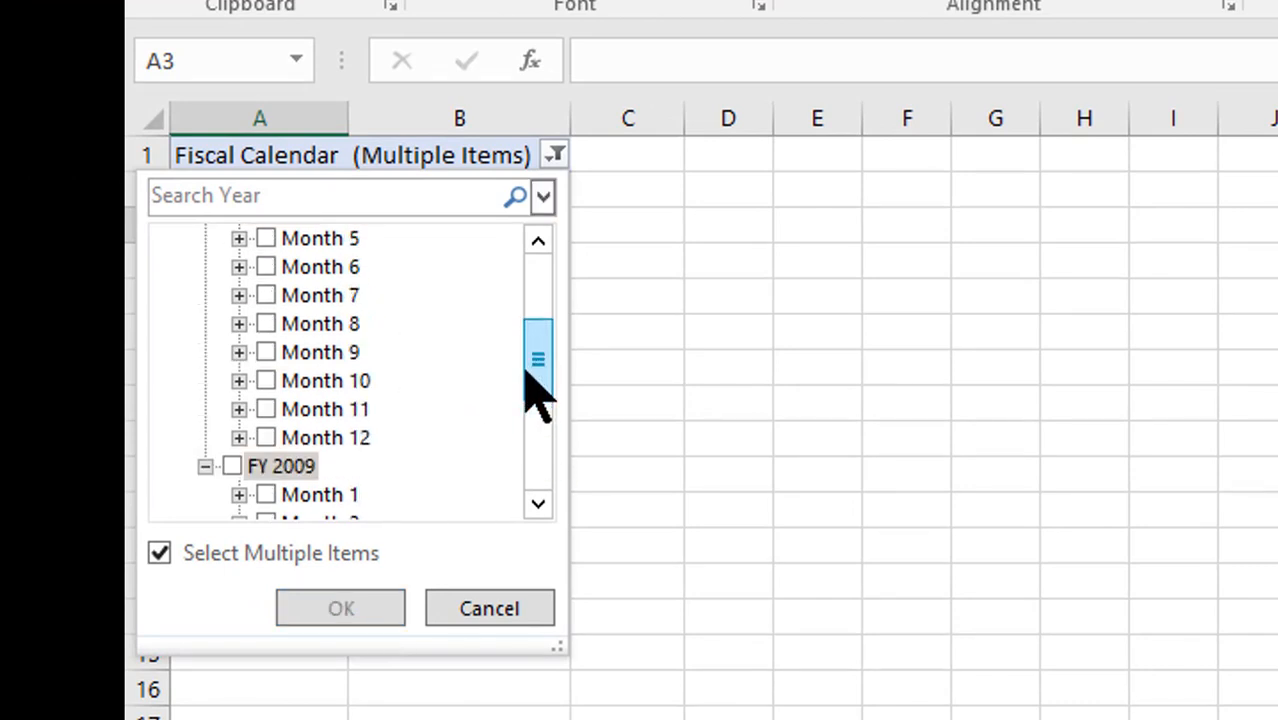
Include only Months 11 and 12 of FY 2008 in the Fiscal Calendar filter and apply it
{"action": "left_click", "coordinate": [260, 414]}
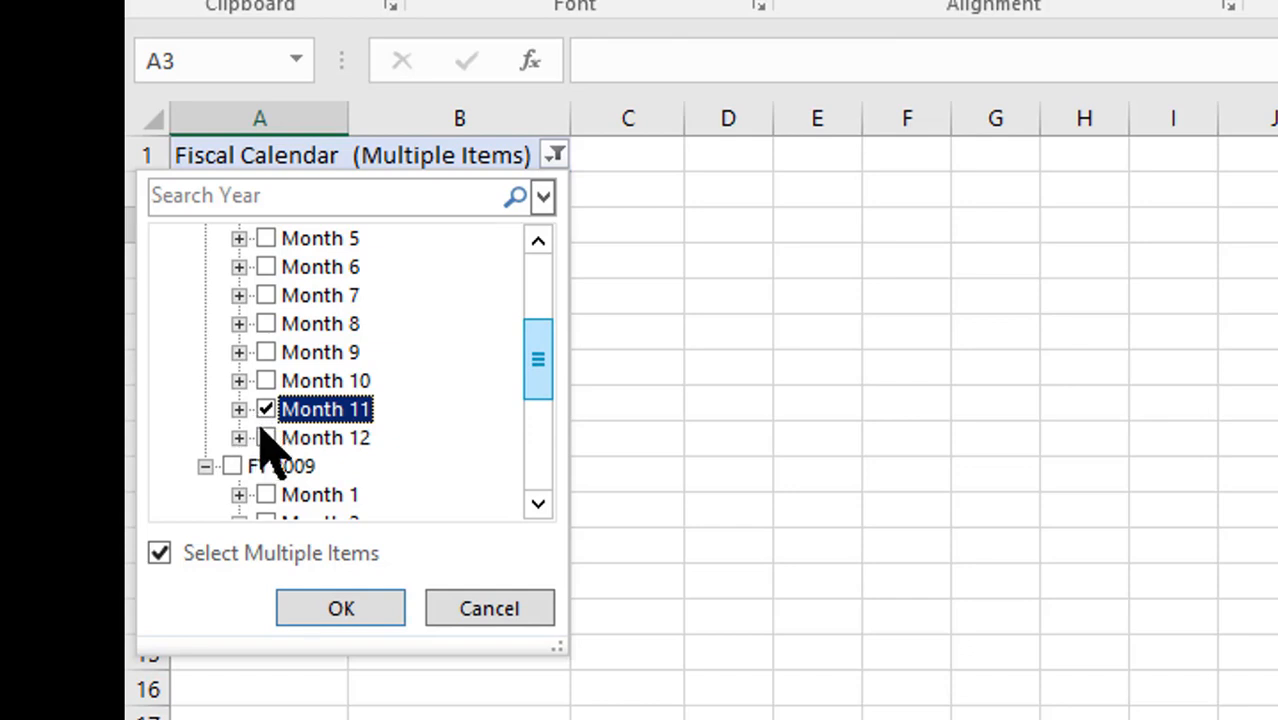
{"action": "left_click", "coordinate": [265, 437]}
{"action": "left_click_drag", "start_coordinate": [544, 387], "coordinate": [539, 334]}
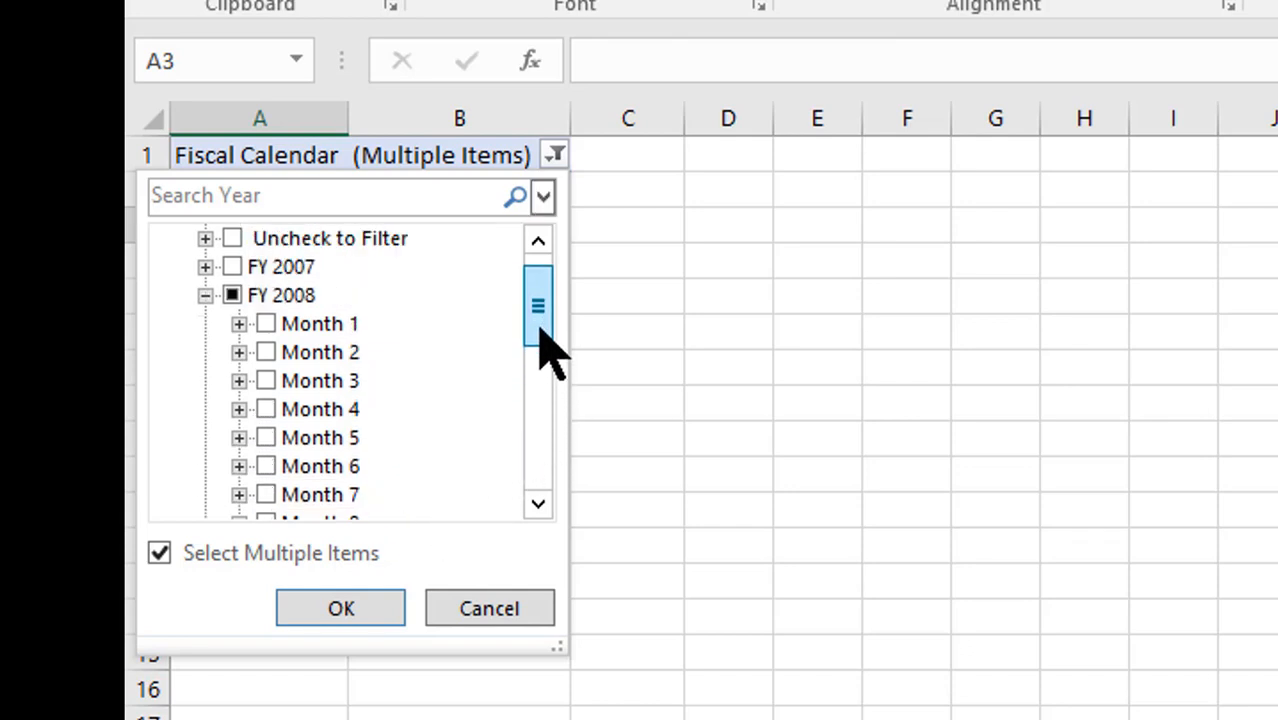
{"action": "left_click", "coordinate": [358, 605]}
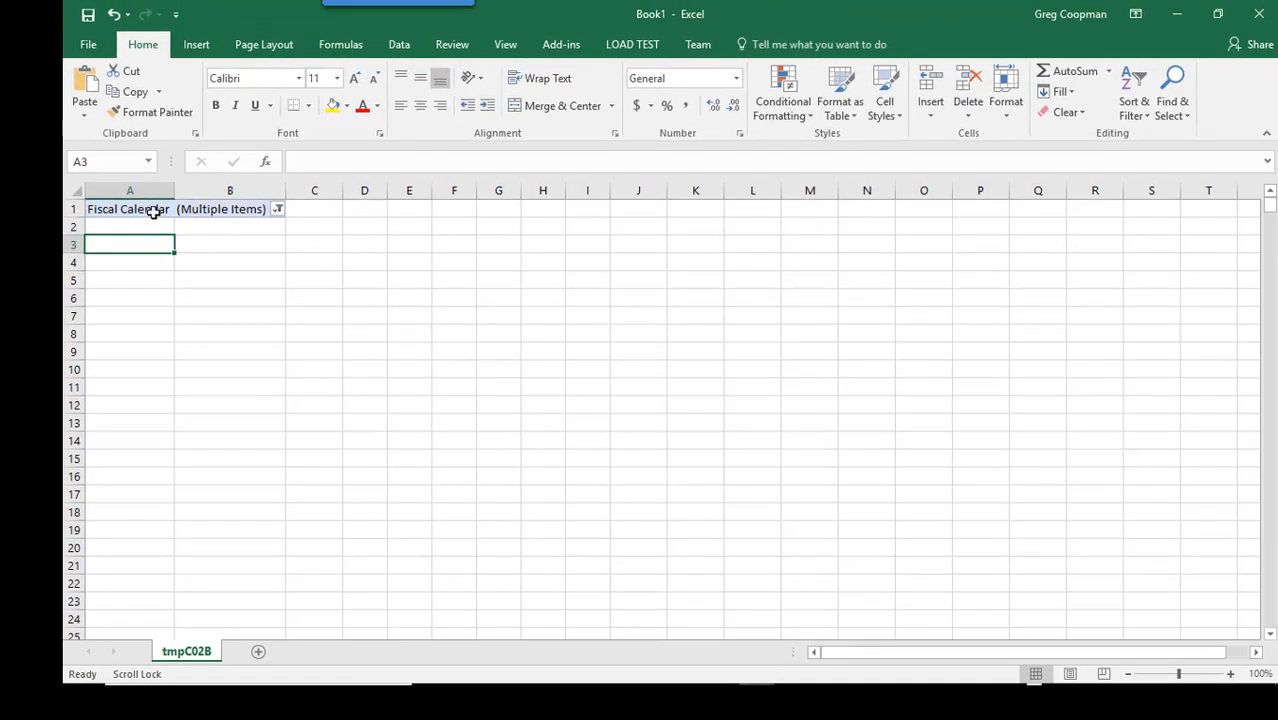
Turn on deferred layout updates for the PivotTable and add Customer and Fiscal Month as row fields
{"action": "left_click", "coordinate": [153, 211]}
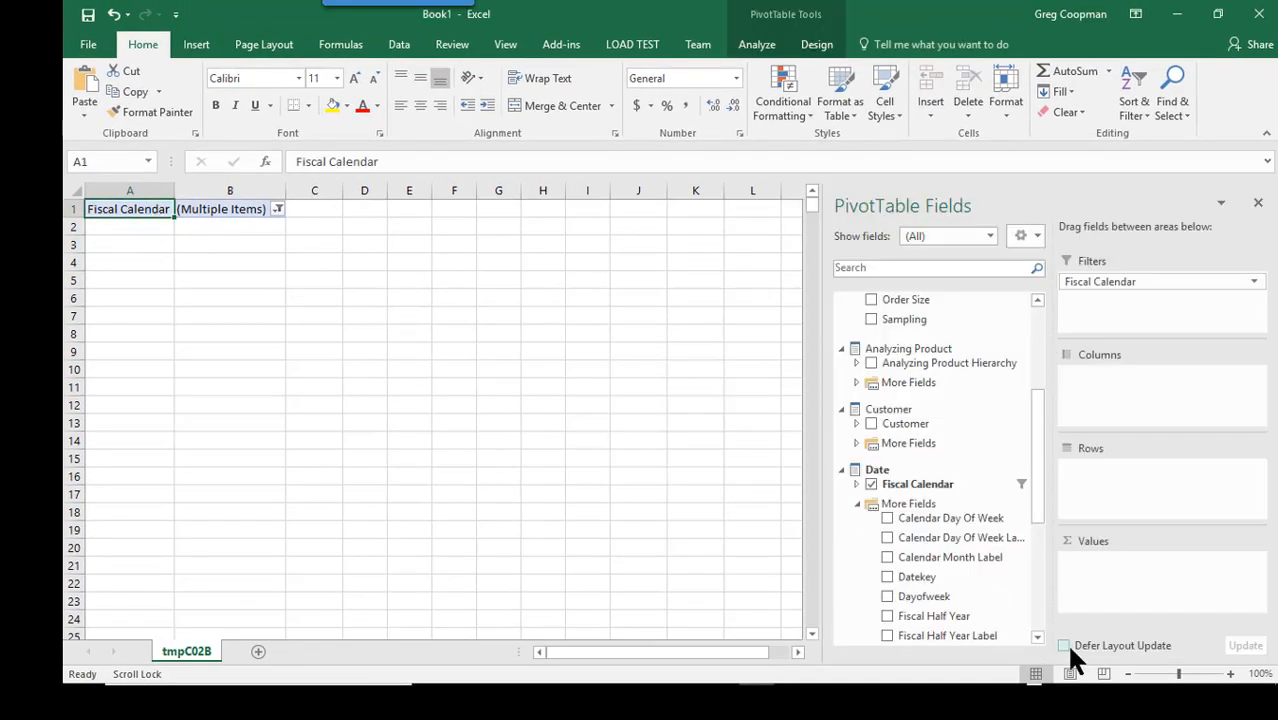
{"action": "left_click", "coordinate": [1065, 645]}
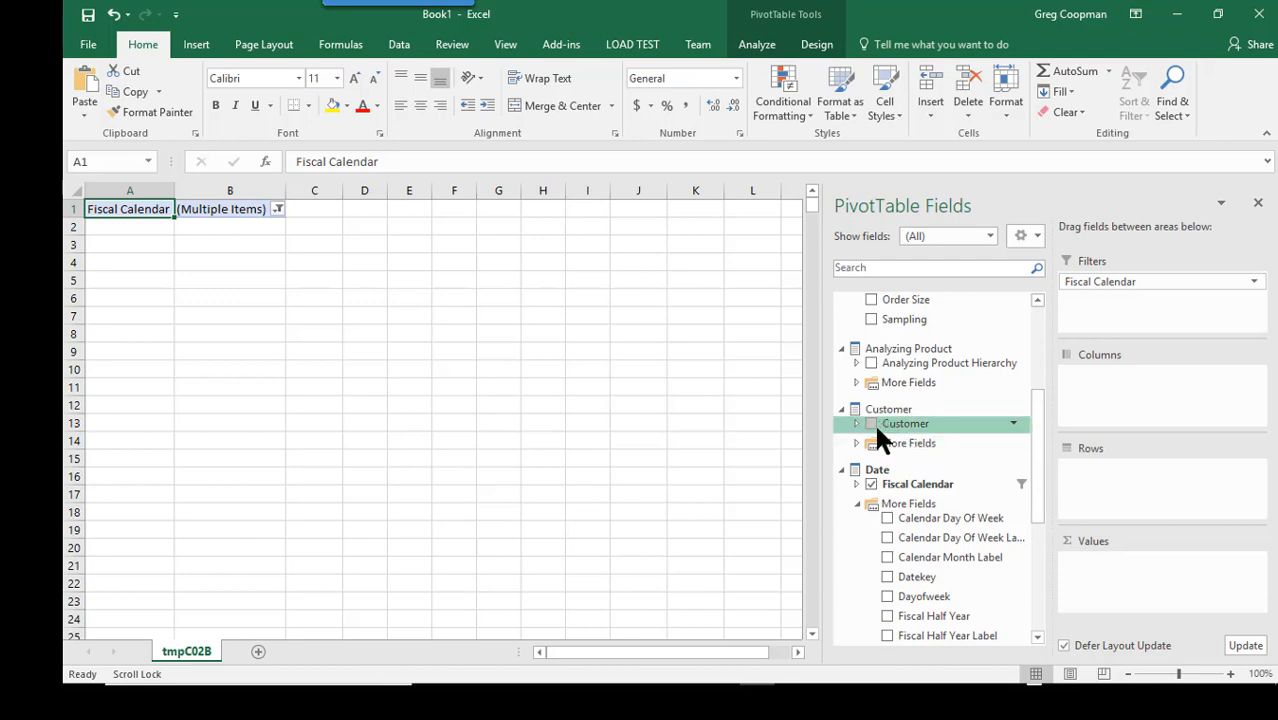
{"action": "left_click_drag", "start_coordinate": [876, 425], "coordinate": [1078, 479]}
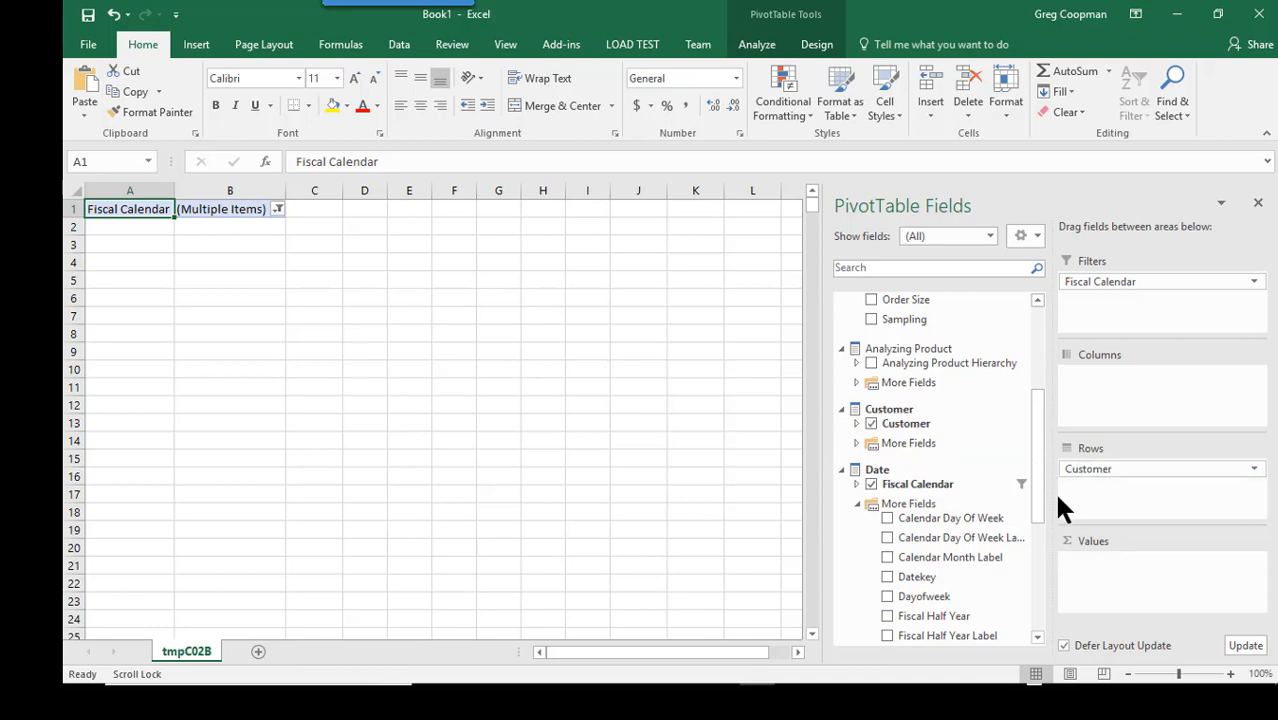
{"action": "left_click_drag", "start_coordinate": [1034, 475], "coordinate": [1037, 520]}
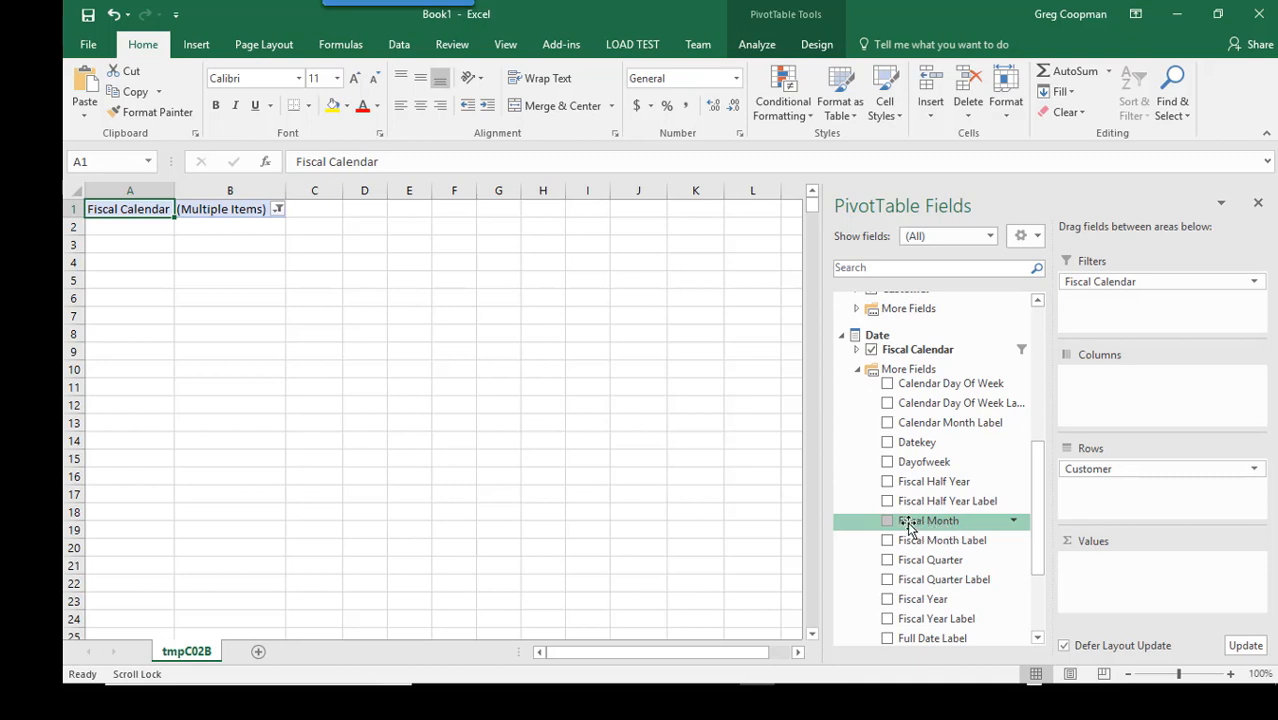
{"action": "left_click_drag", "start_coordinate": [908, 521], "coordinate": [1102, 495]}
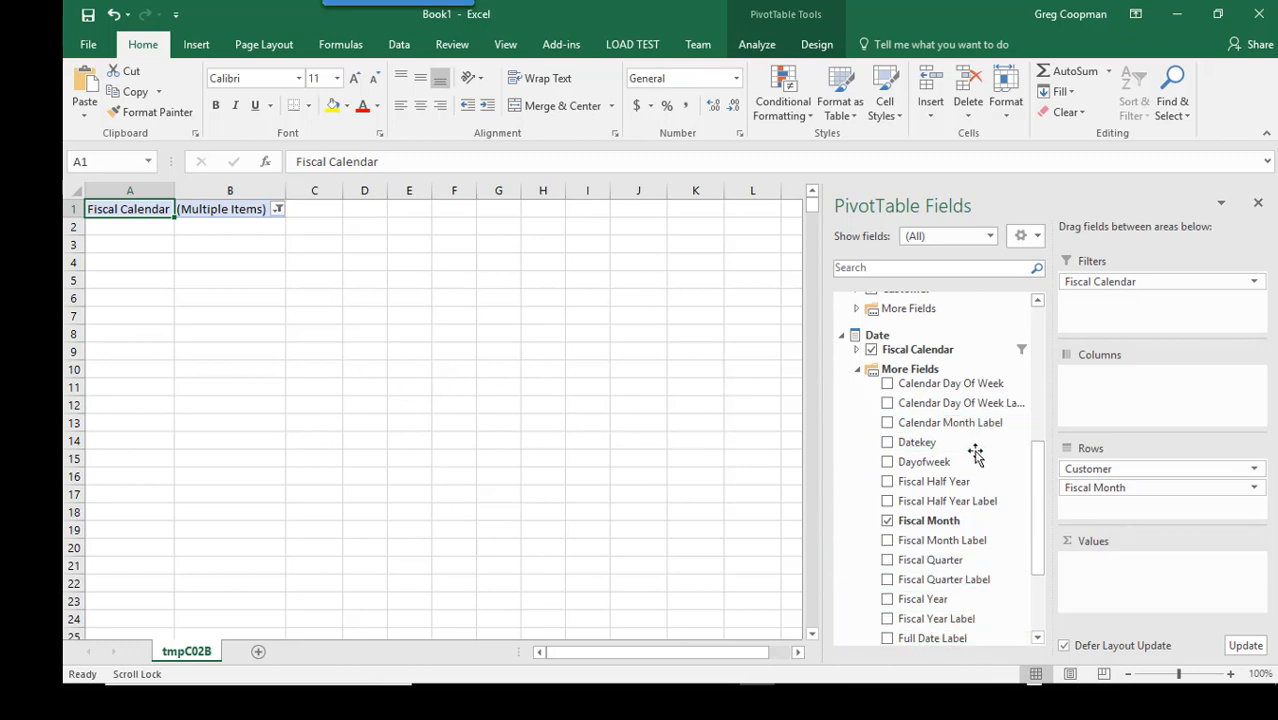
Add the Sales$ and Orders measures to the PivotTable's values
{"action": "left_click_drag", "start_coordinate": [1034, 504], "coordinate": [1031, 368]}
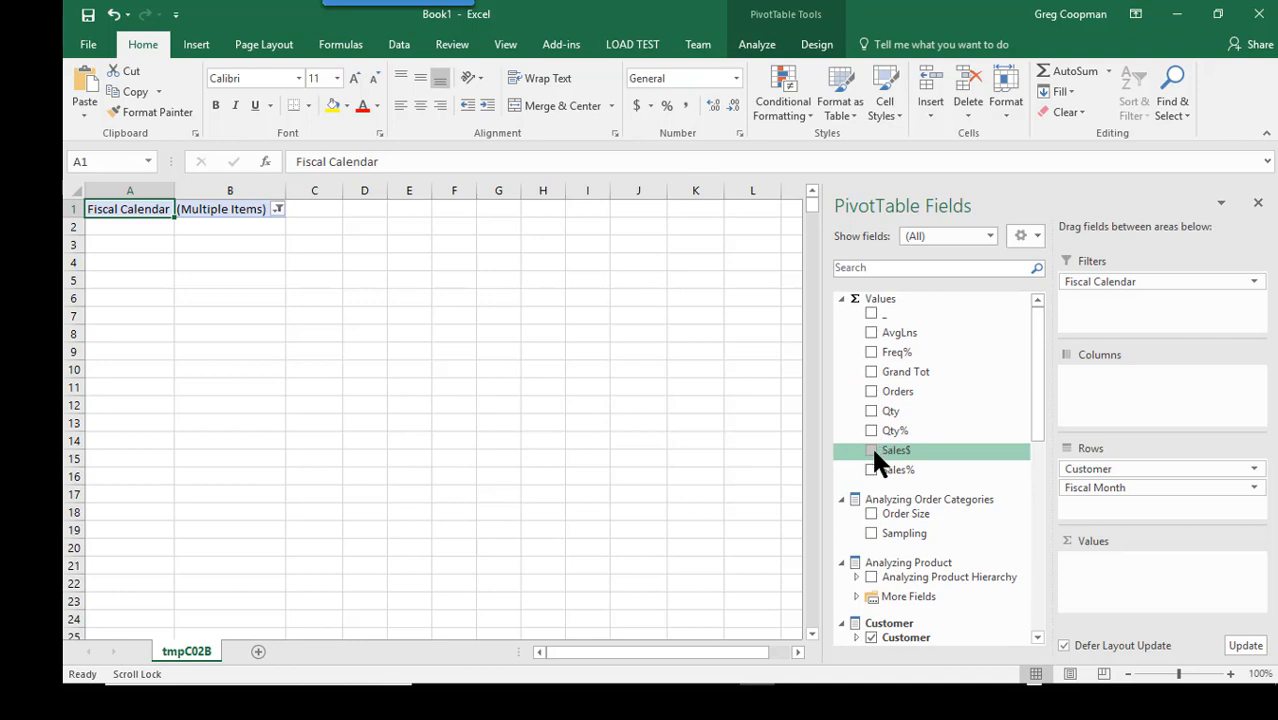
{"action": "left_click_drag", "start_coordinate": [874, 451], "coordinate": [1110, 566]}
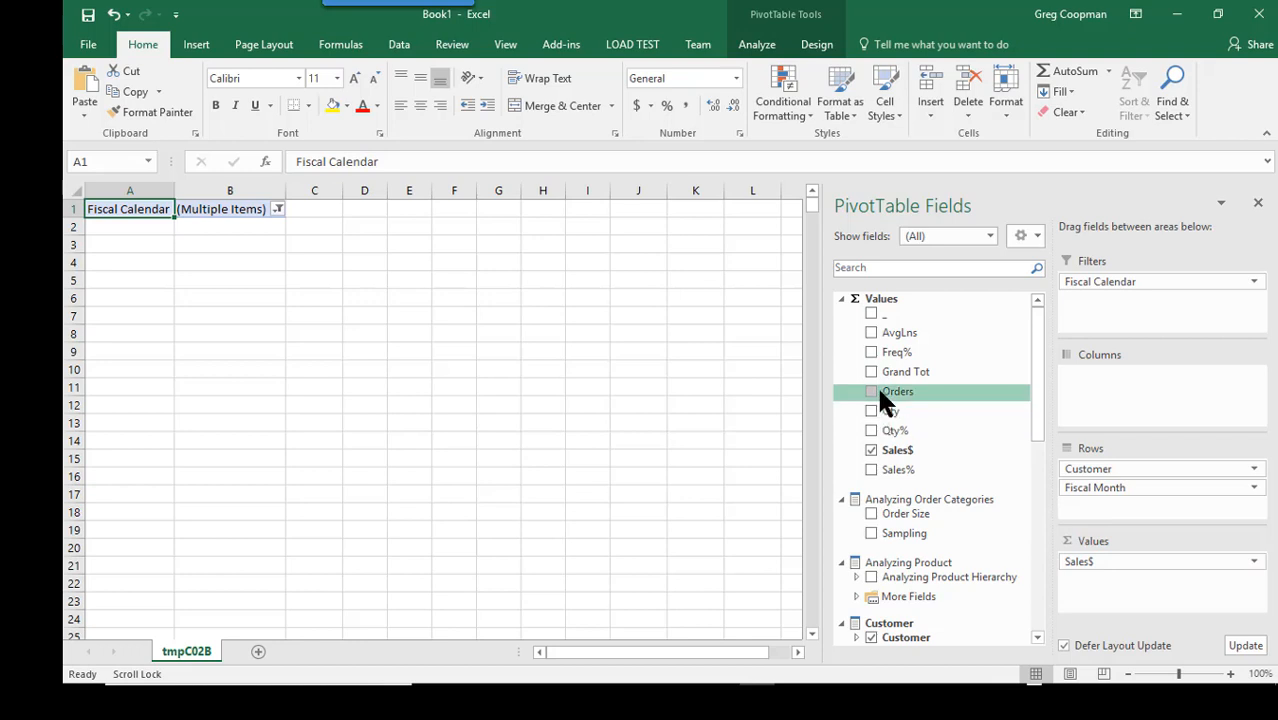
{"action": "left_click_drag", "start_coordinate": [879, 391], "coordinate": [1093, 603]}
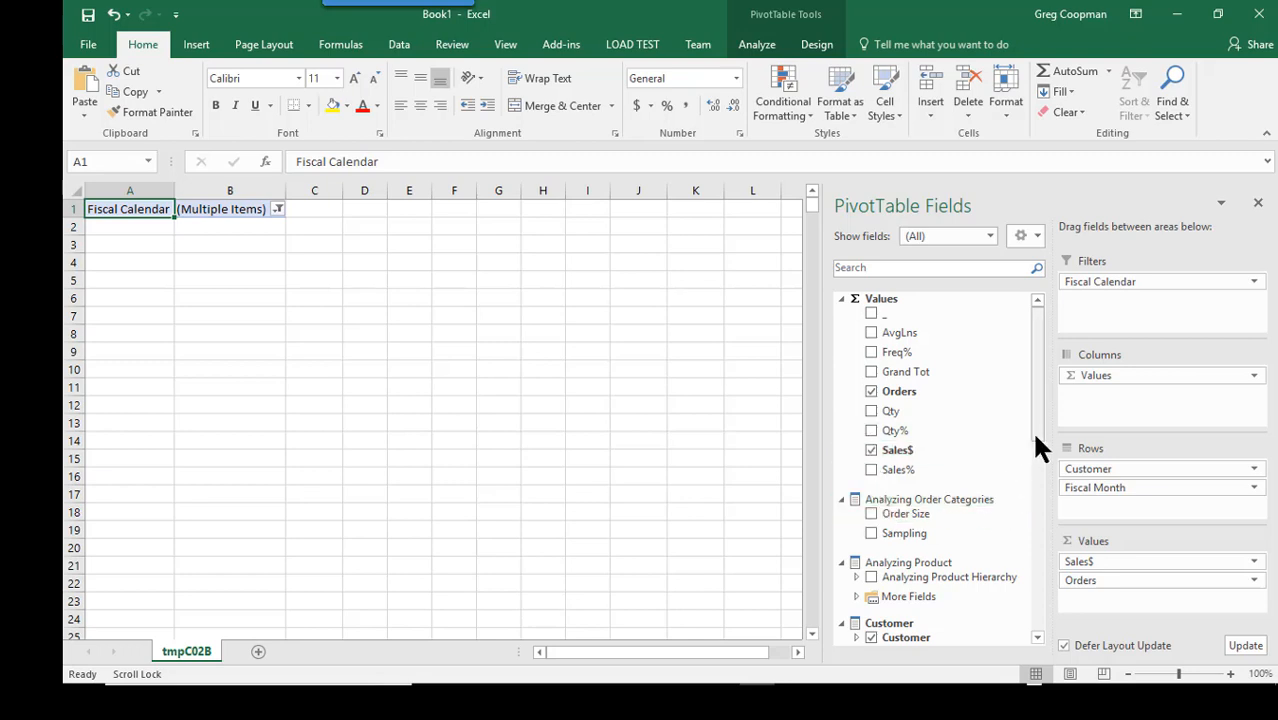
Add Fiscal Year as a column field above the values and update the deferred PivotTable layout
{"action": "left_click_drag", "start_coordinate": [1035, 437], "coordinate": [1033, 584]}
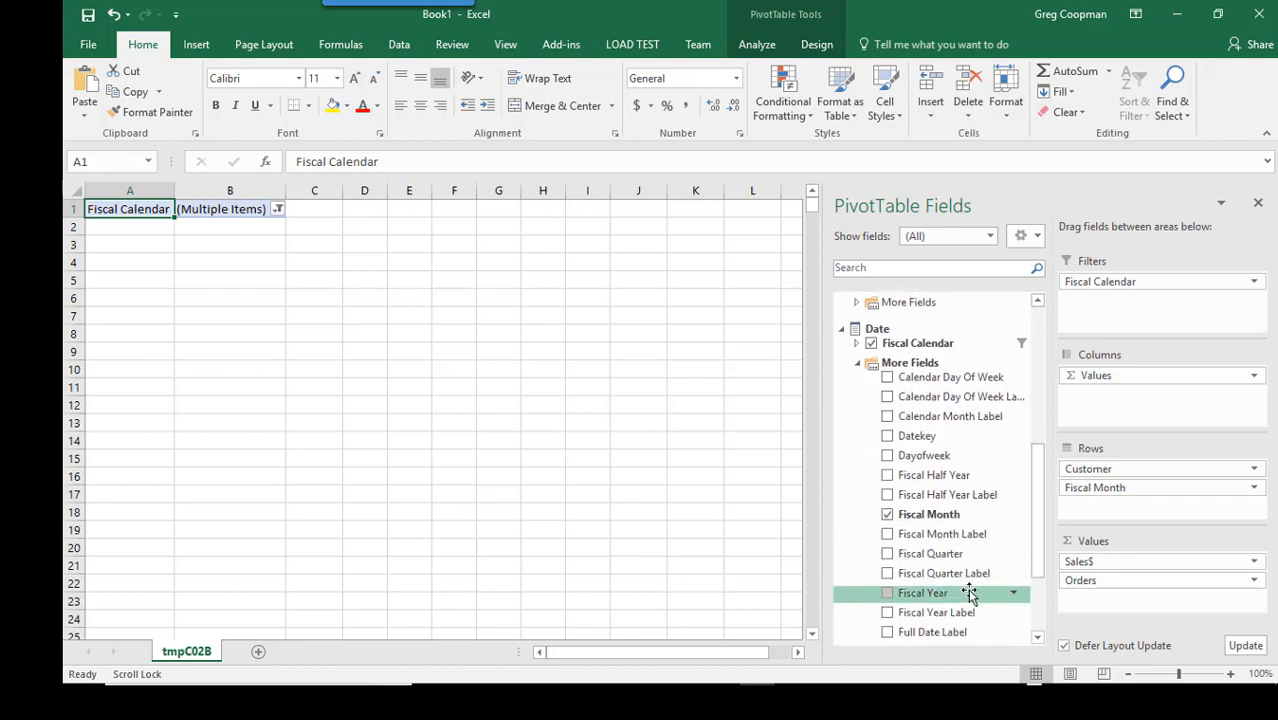
{"action": "left_click_drag", "start_coordinate": [951, 596], "coordinate": [1096, 370]}
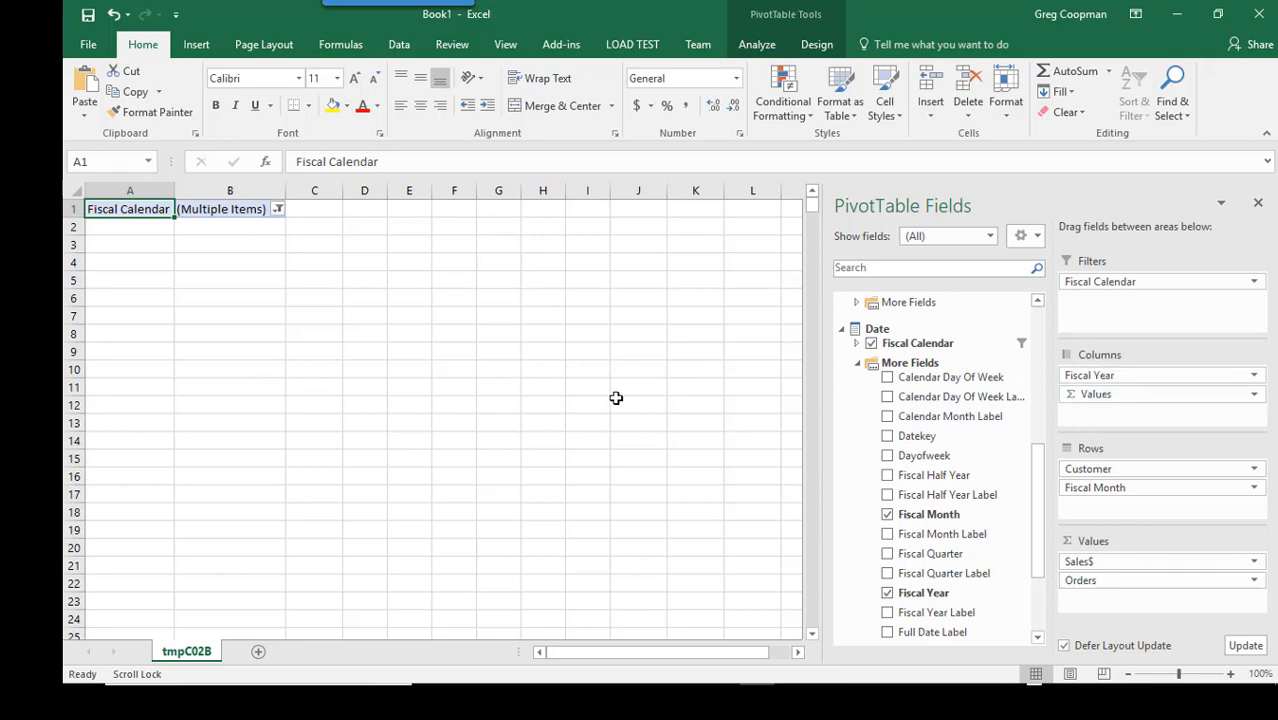
{"action": "left_click", "coordinate": [276, 209]}
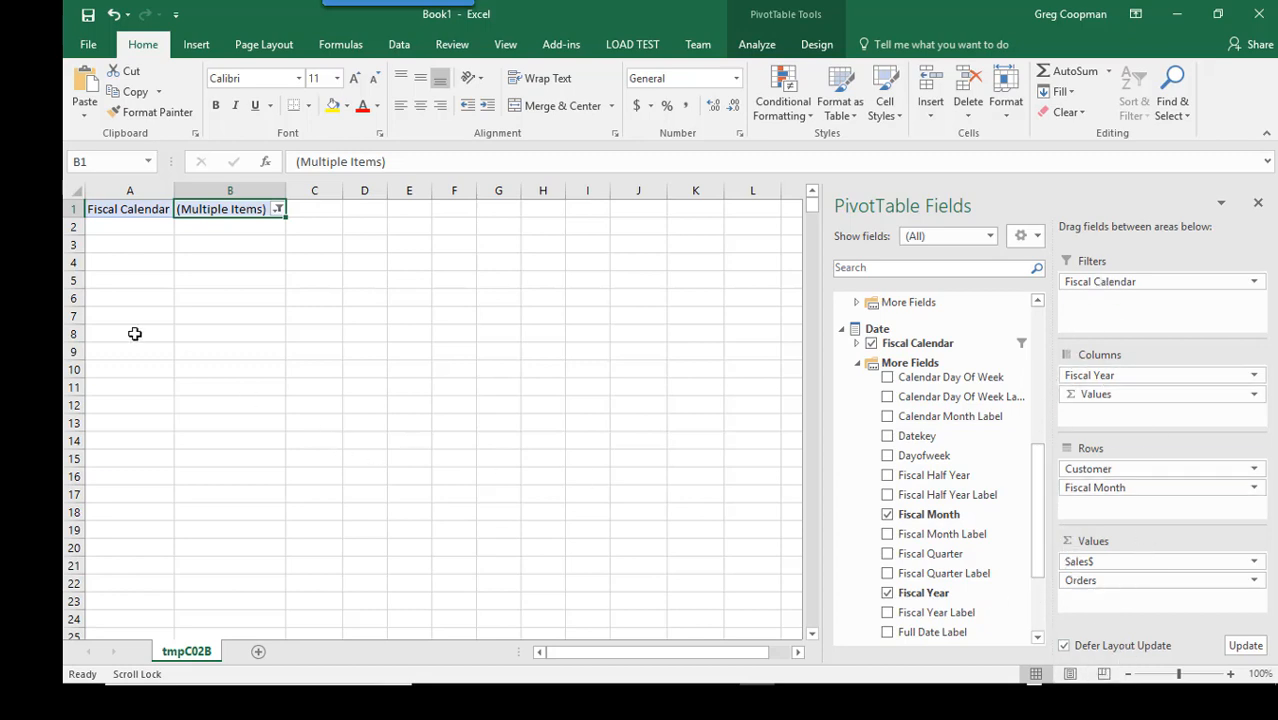
{"action": "left_click", "coordinate": [1245, 646]}
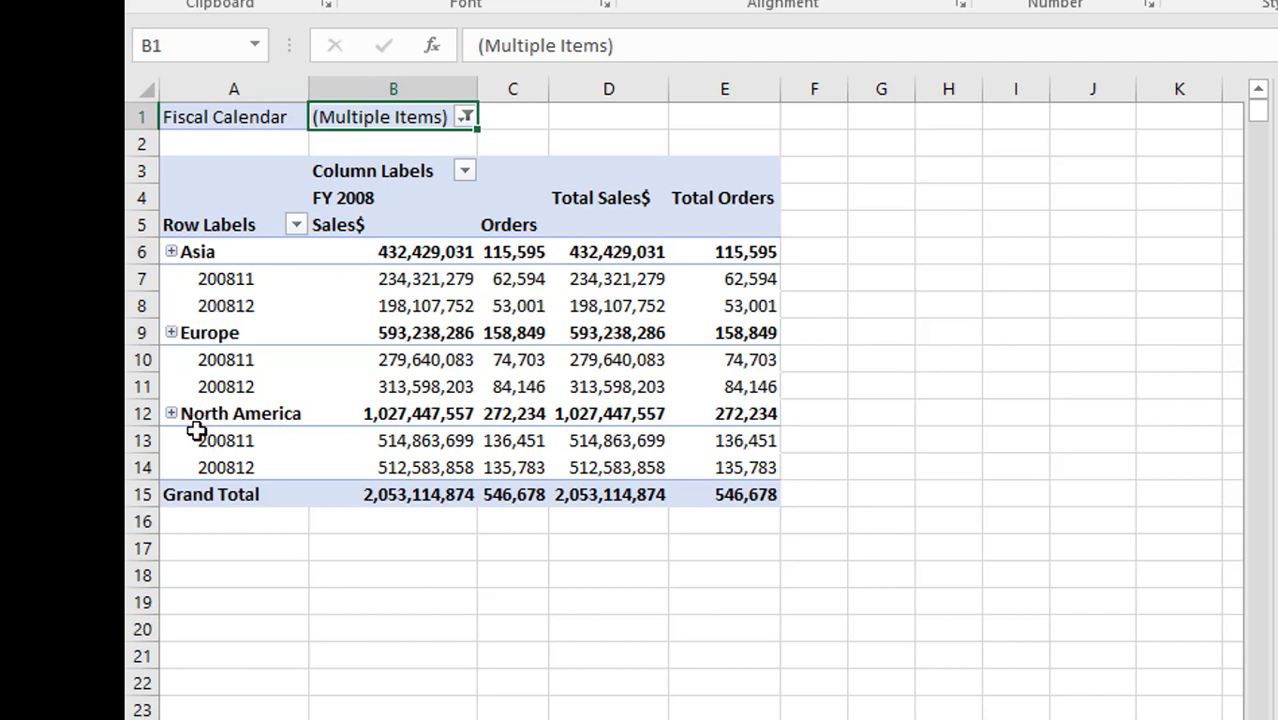
Try to expand Asia in the row labels while layout updates are deferred
{"action": "left_click", "coordinate": [176, 303]}
{"action": "left_click", "coordinate": [170, 252]}
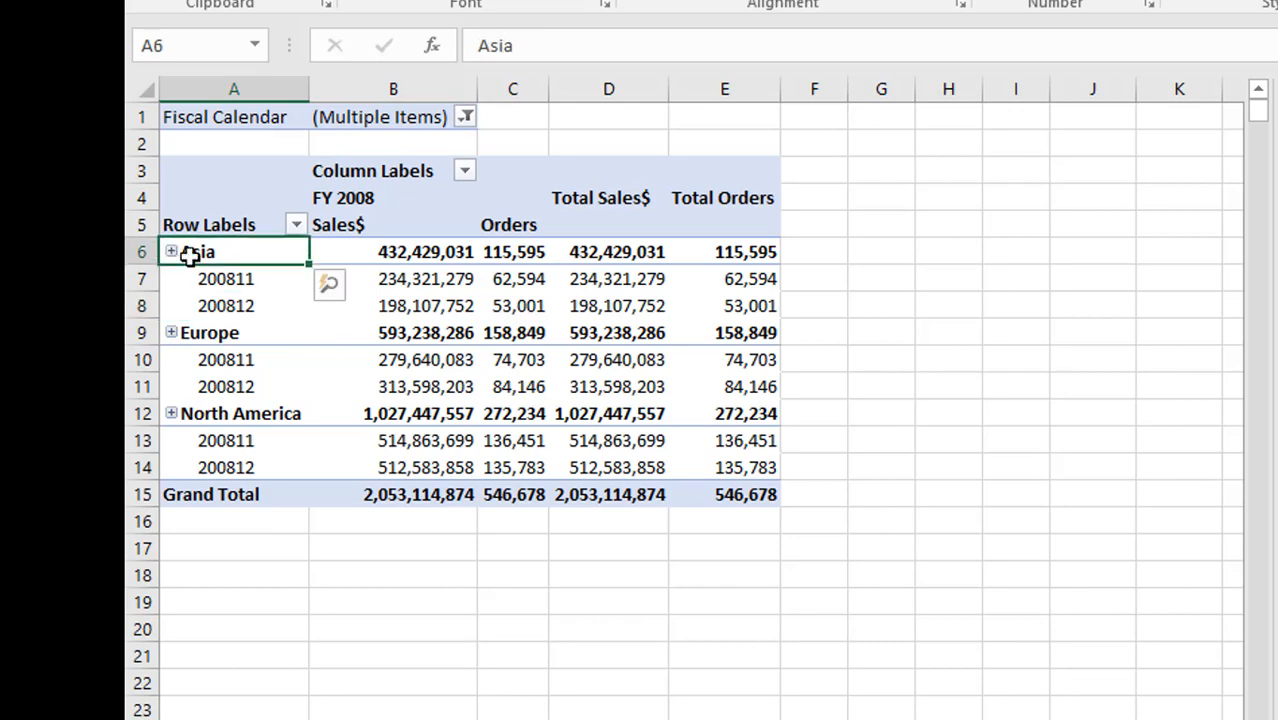
{"action": "double_click", "coordinate": [194, 252]}
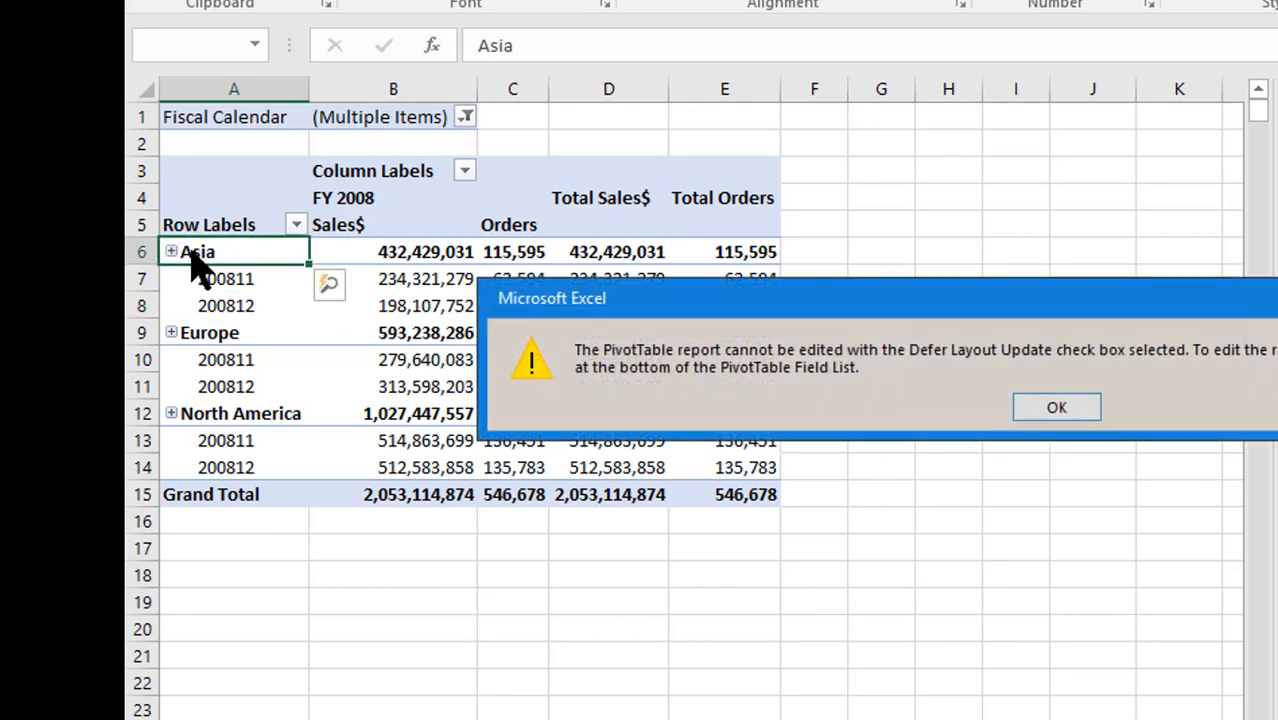
{"action": "left_click", "coordinate": [1057, 409]}
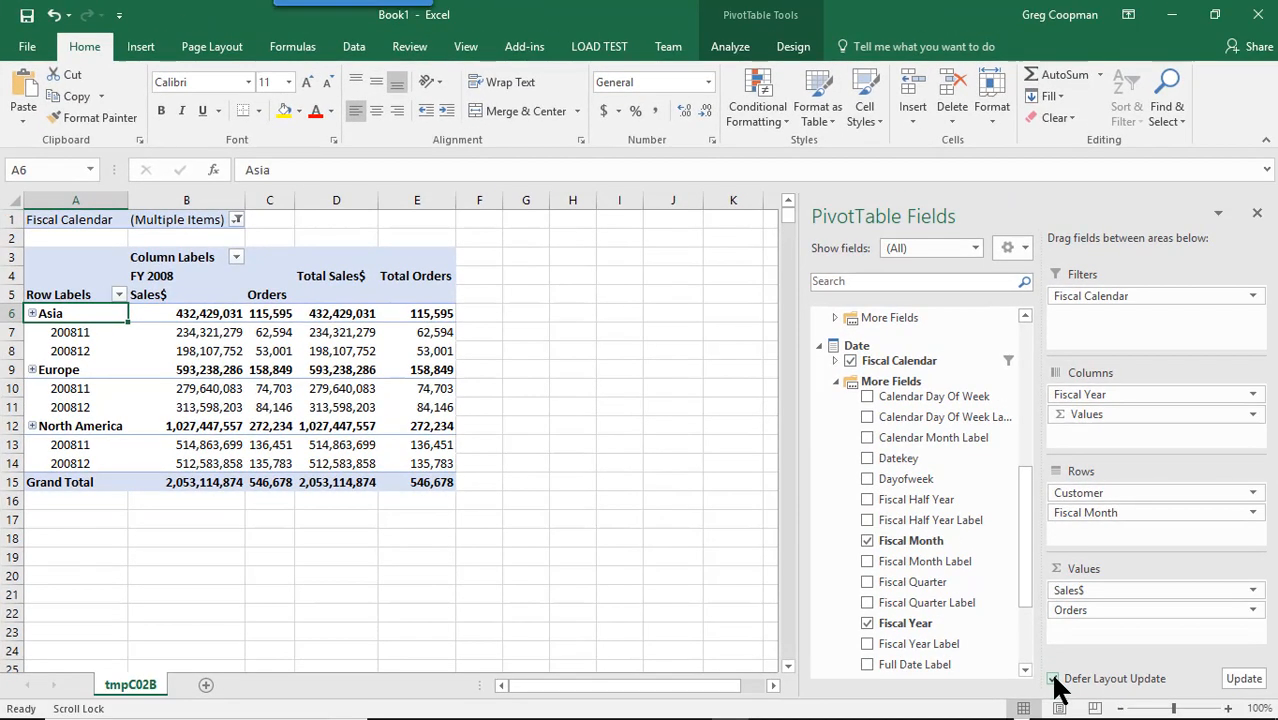
Turn off deferred layout updates and expand Asia to review sales and orders by country, collapsing it again when done
{"action": "left_click", "coordinate": [1054, 679]}
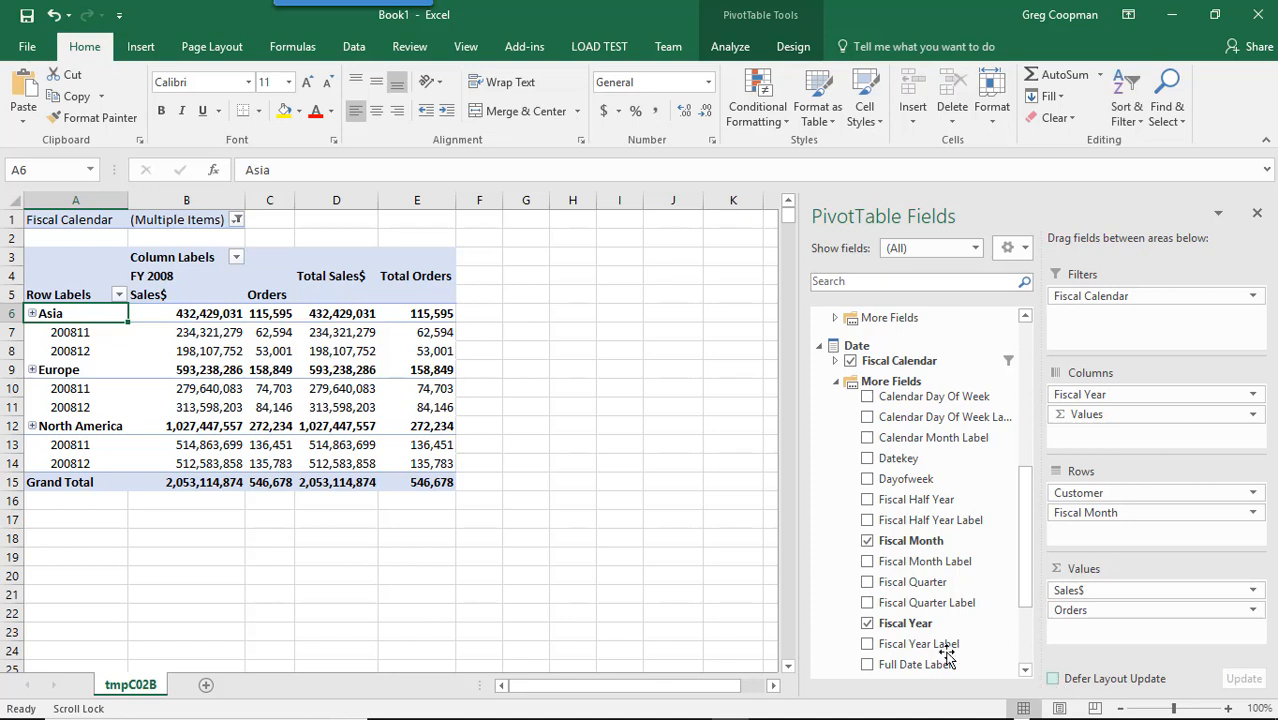
{"action": "left_click", "coordinate": [32, 313]}
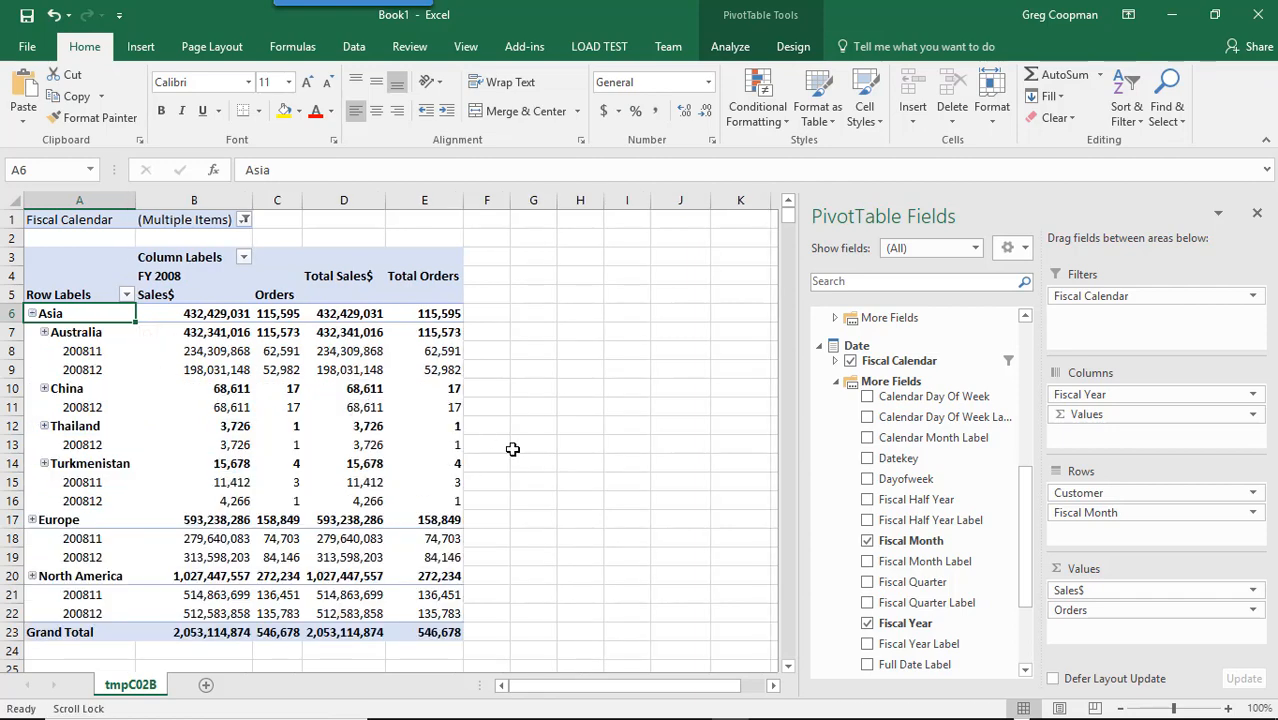
{"action": "scroll", "coordinate": [512, 449], "scroll_direction": "down", "scroll_amount": 3}
{"action": "scroll", "coordinate": [512, 449], "scroll_direction": "down", "scroll_amount": 1}
{"action": "scroll", "coordinate": [510, 447], "scroll_direction": "up", "scroll_amount": 4}
{"action": "mouse_move", "coordinate": [271, 392]}
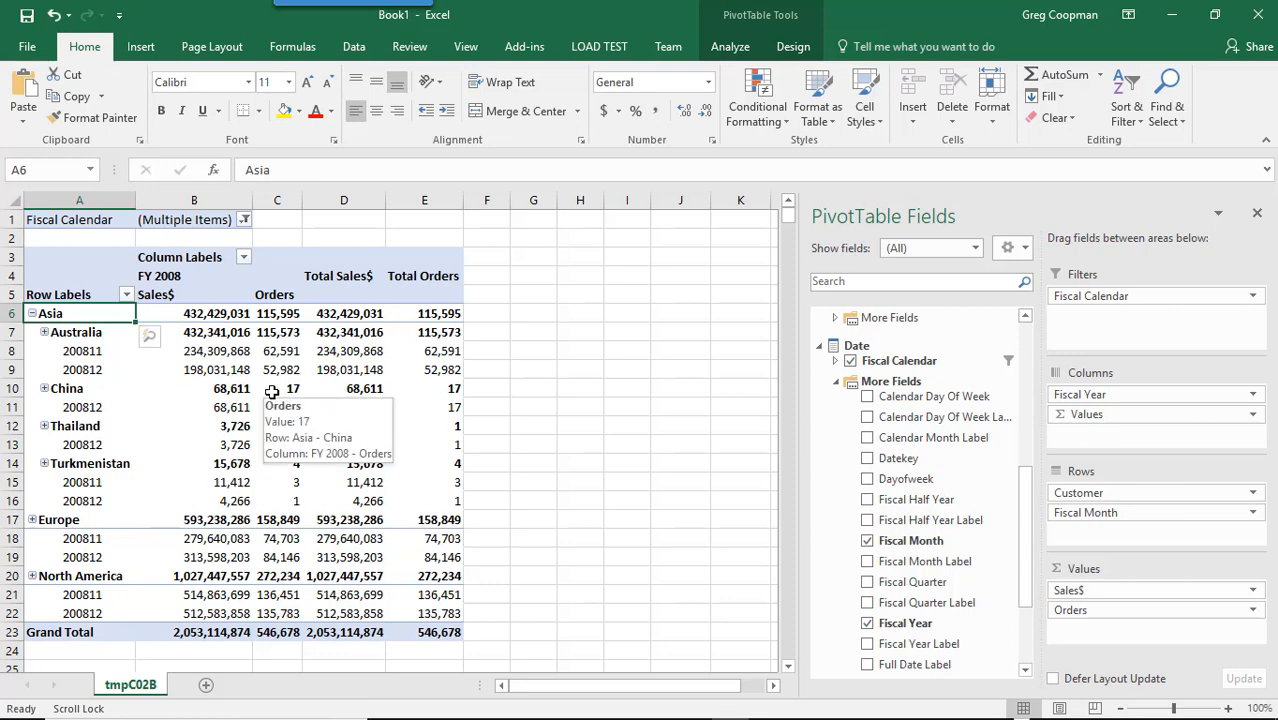
{"action": "left_click", "coordinate": [32, 313]}
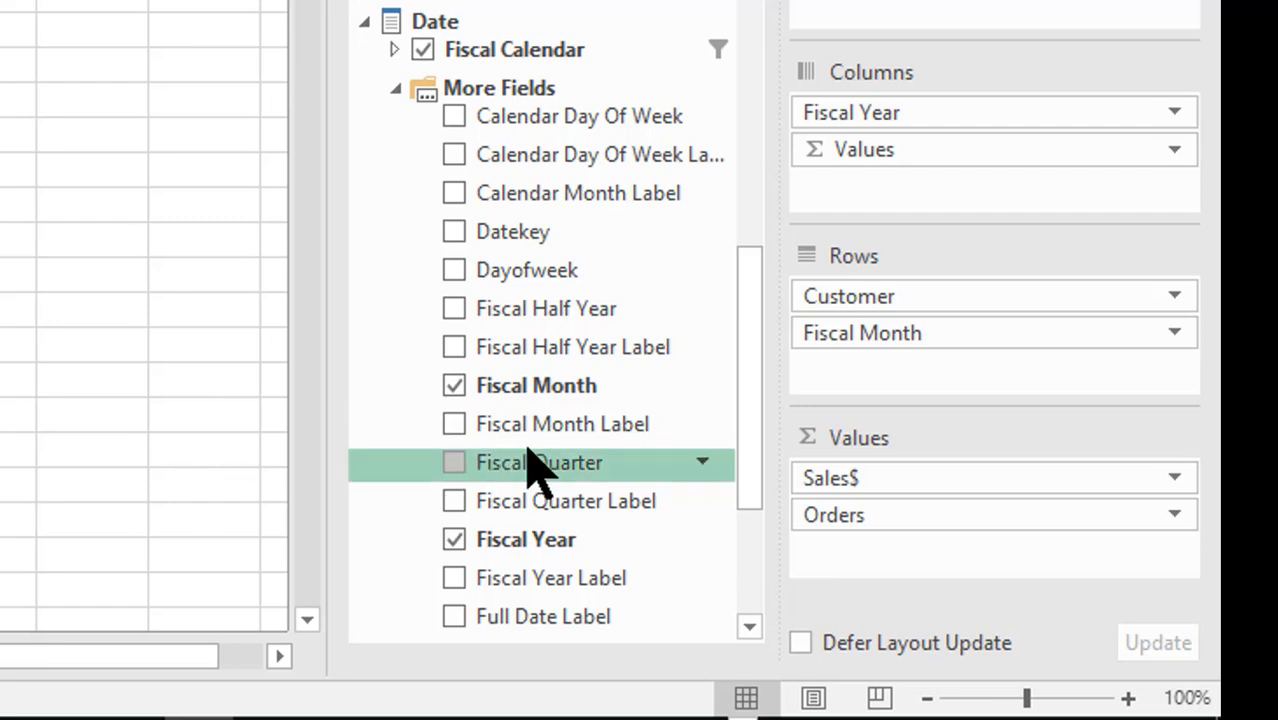
With layout updates deferred, remove Fiscal Month from the rows, add Fiscal Quarter below Fiscal Year in the columns, and update the PivotTable
{"action": "left_click", "coordinate": [805, 642]}
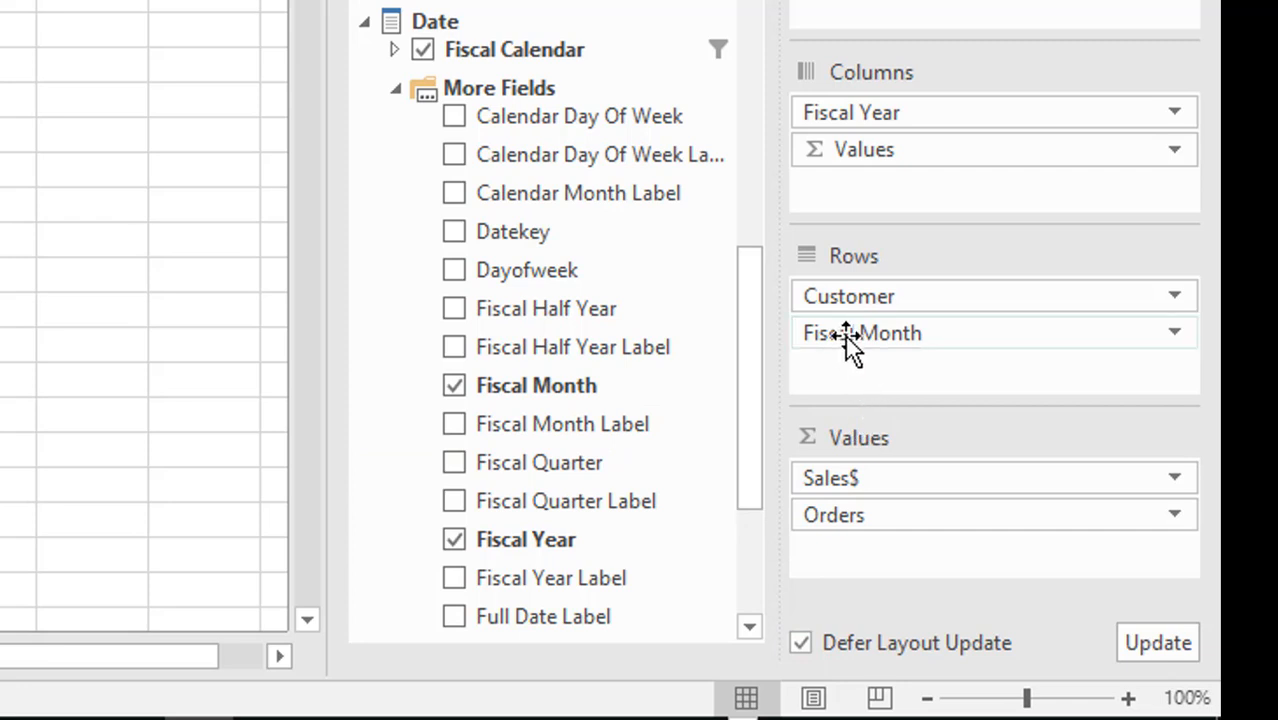
{"action": "left_click_drag", "start_coordinate": [845, 334], "coordinate": [60, 428]}
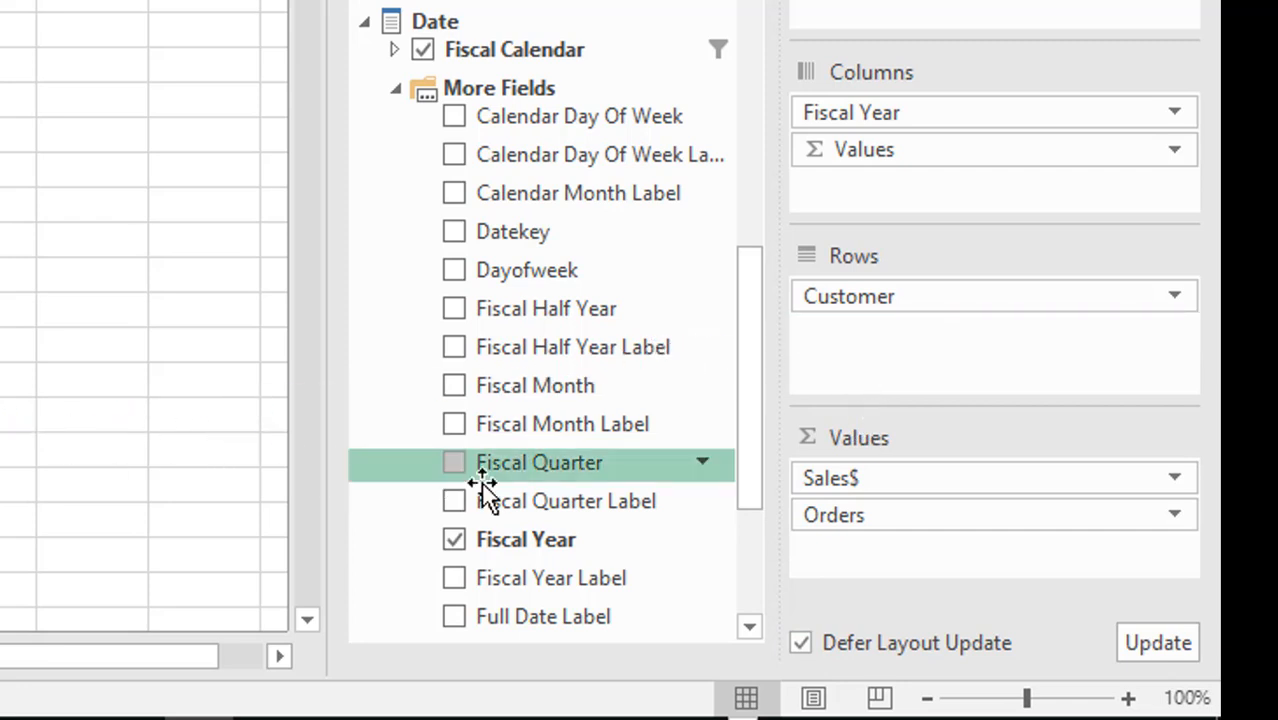
{"action": "left_click_drag", "start_coordinate": [487, 462], "coordinate": [913, 128]}
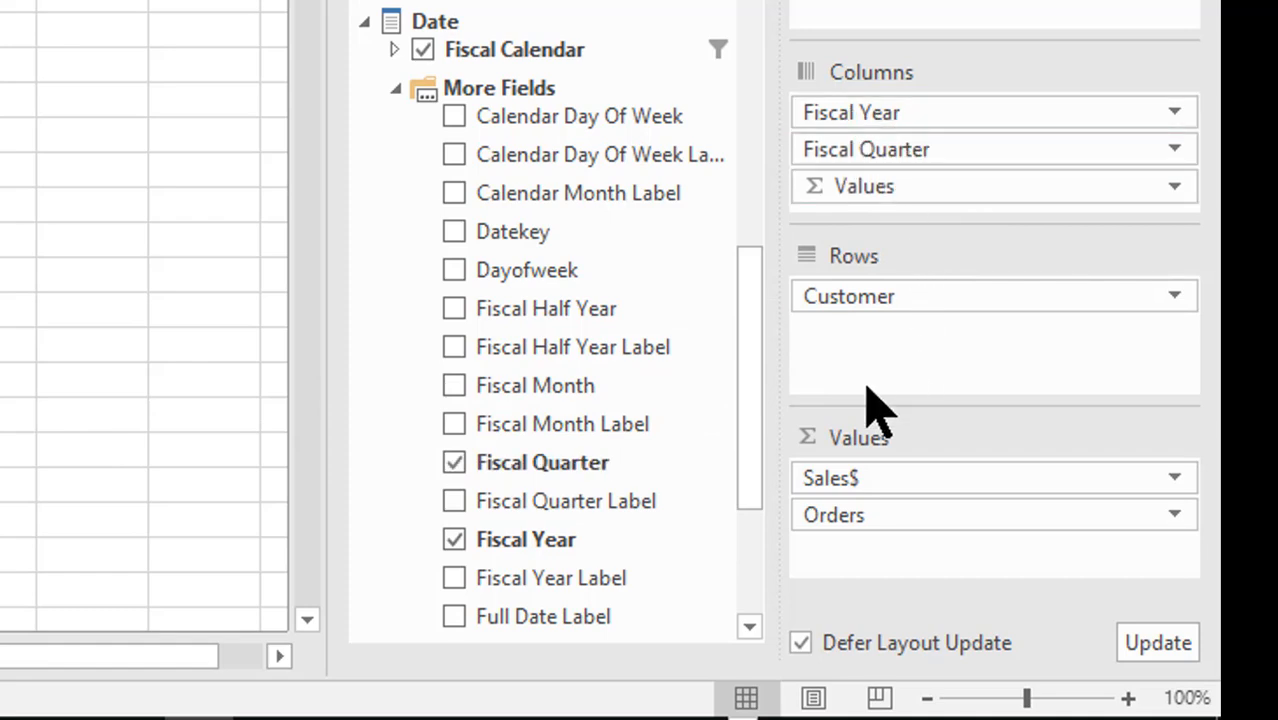
{"action": "left_click", "coordinate": [1158, 645]}
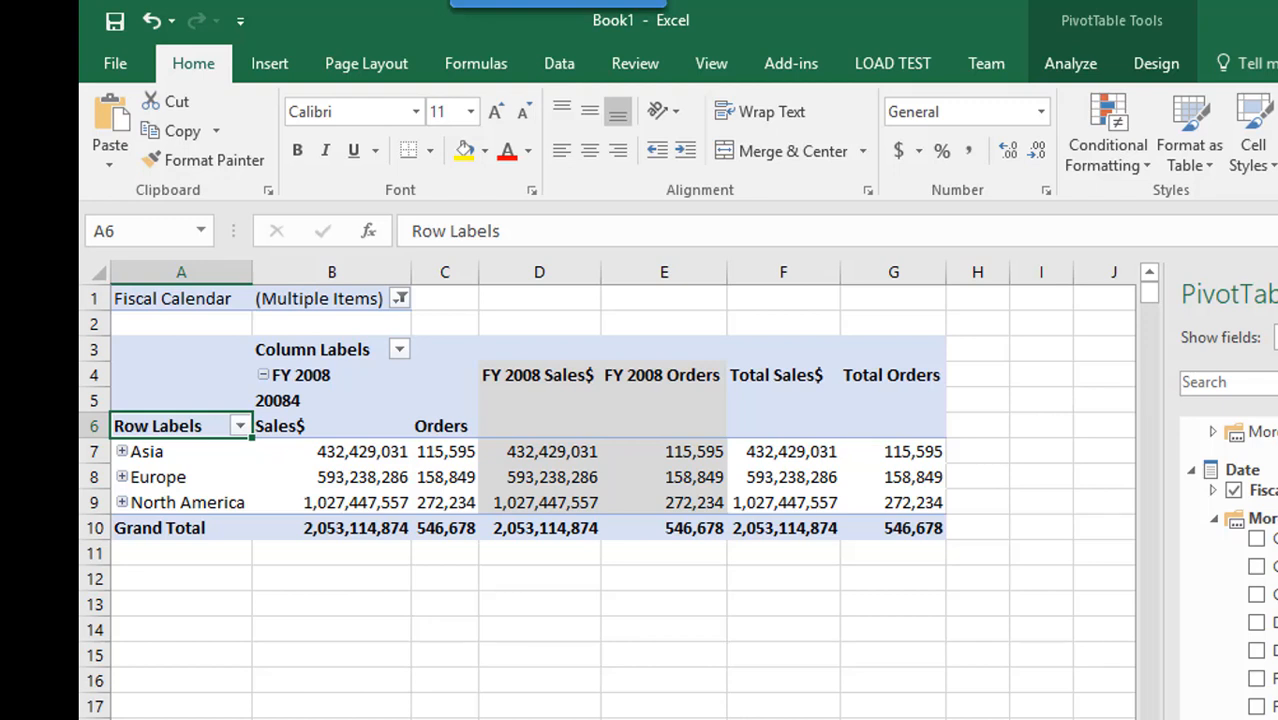
{"action": "left_click", "coordinate": [431, 381]}
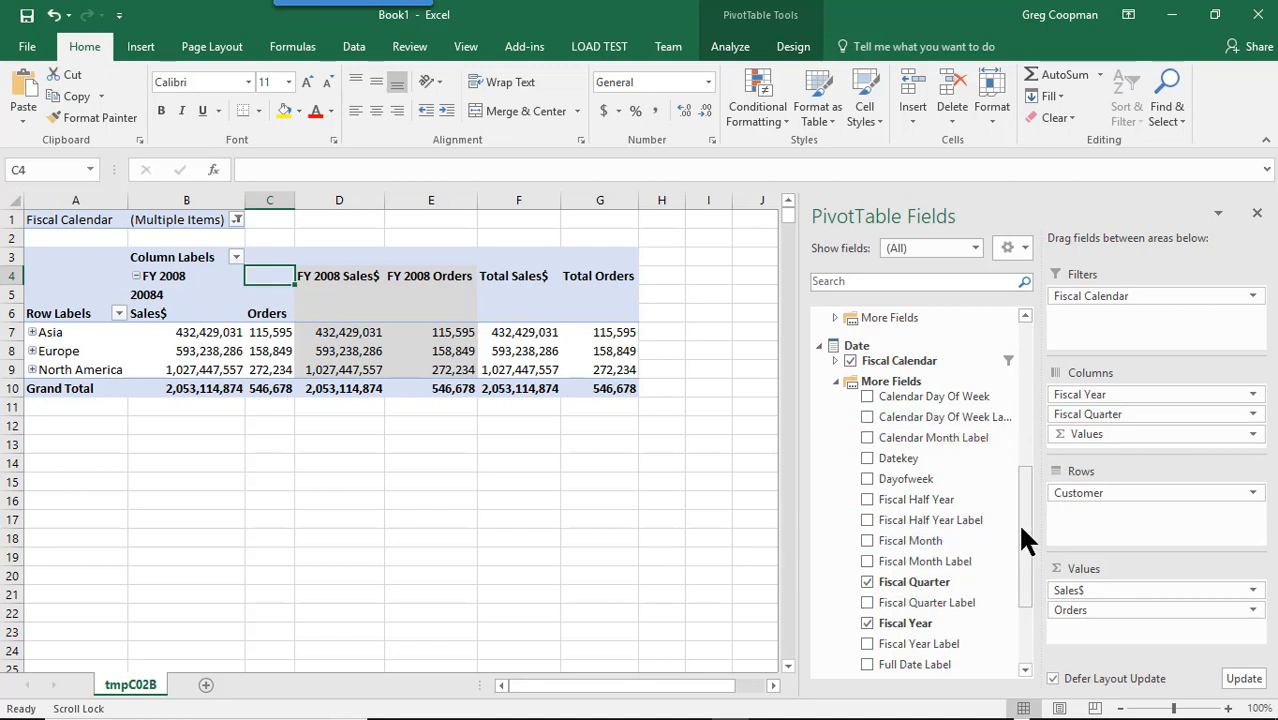
{"action": "left_click_drag", "start_coordinate": [1025, 540], "coordinate": [1017, 362]}
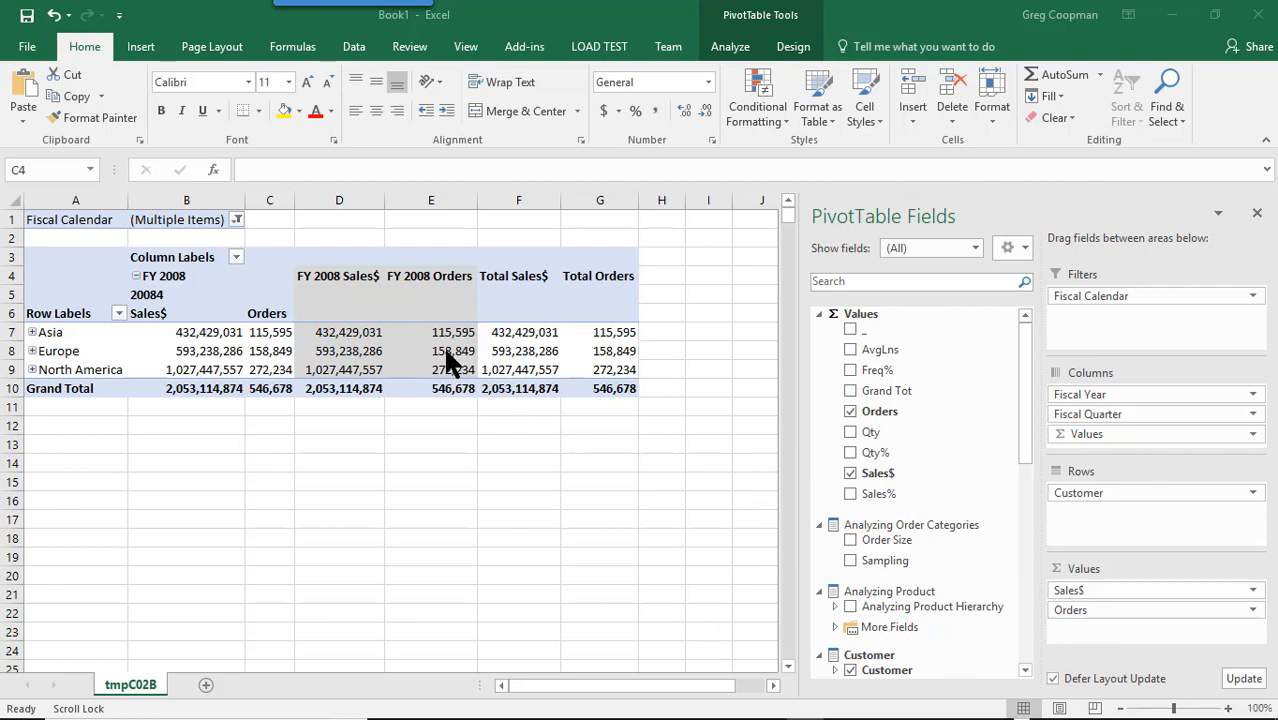
Add Qty and Grand Tot to the values, update the deferred PivotTable layout, and review the full set of columns
{"action": "left_click", "coordinate": [848, 431]}
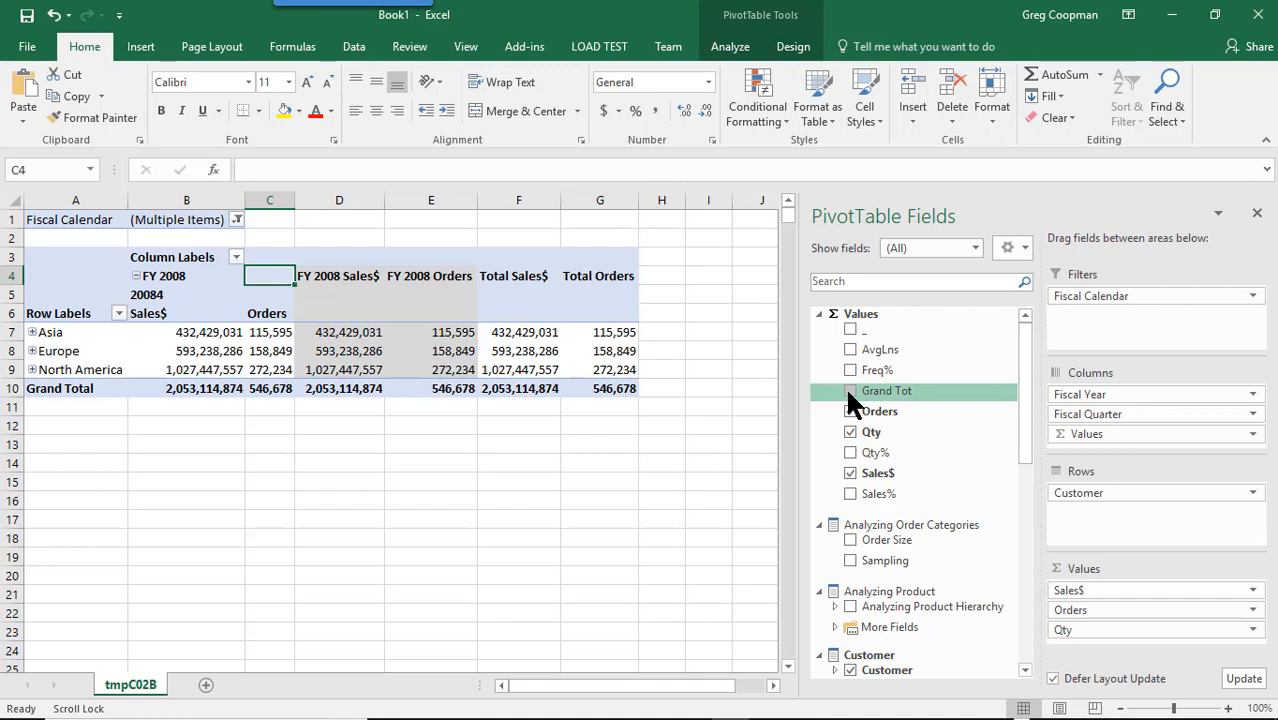
{"action": "left_click", "coordinate": [848, 389]}
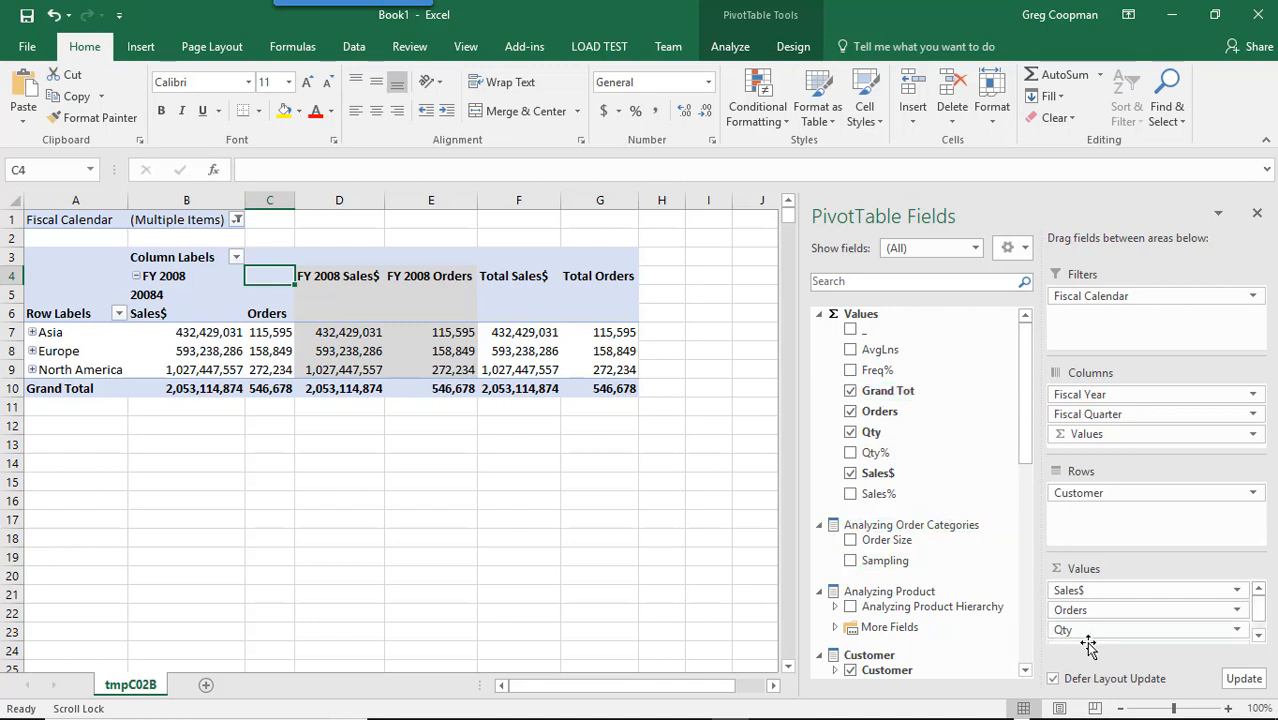
{"action": "left_click", "coordinate": [1243, 680]}
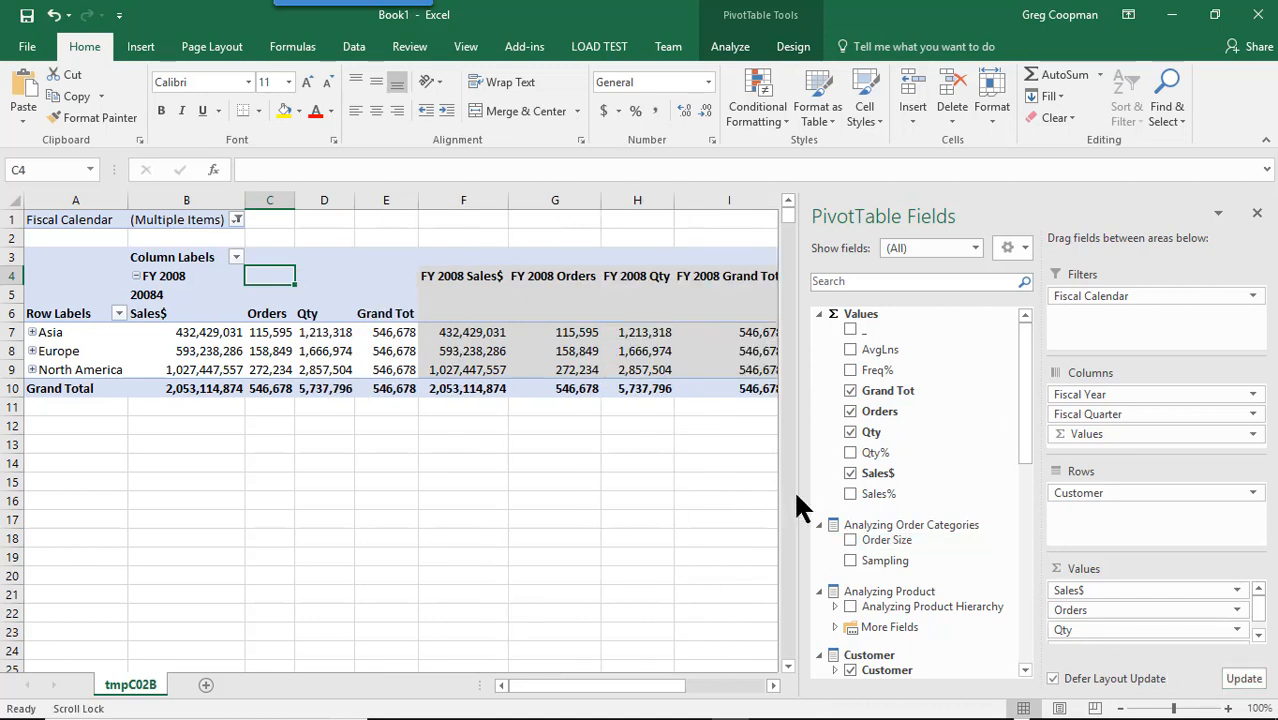
{"action": "left_click_drag", "start_coordinate": [806, 503], "coordinate": [1189, 503]}
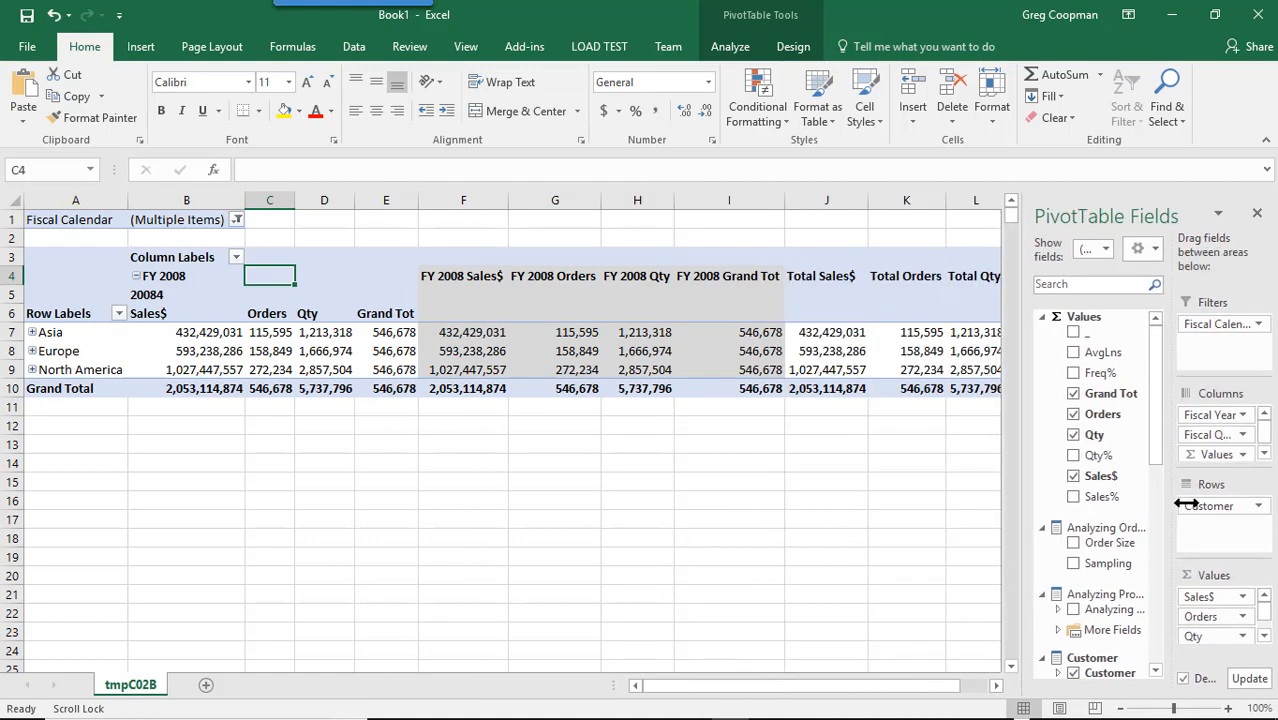
{"action": "left_click_drag", "start_coordinate": [836, 688], "coordinate": [780, 690]}
{"action": "left_click_drag", "start_coordinate": [765, 687], "coordinate": [807, 700]}
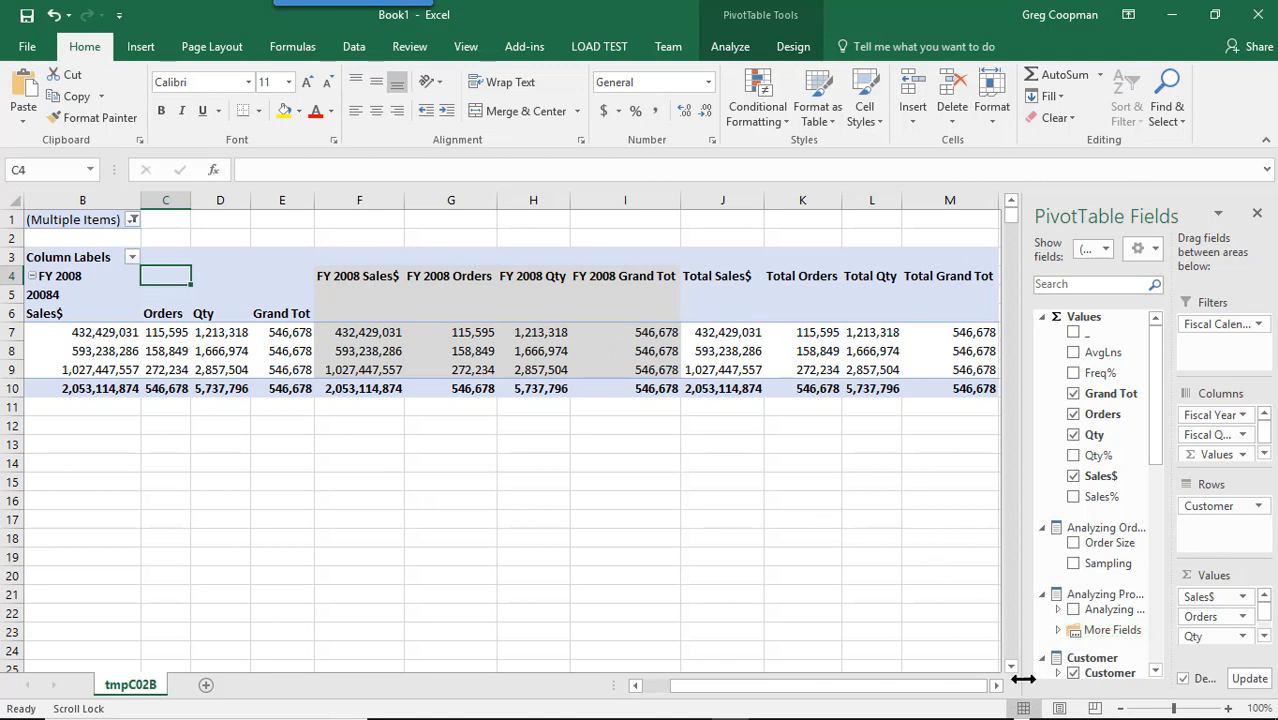
{"action": "left_click_drag", "start_coordinate": [1022, 678], "coordinate": [804, 667]}
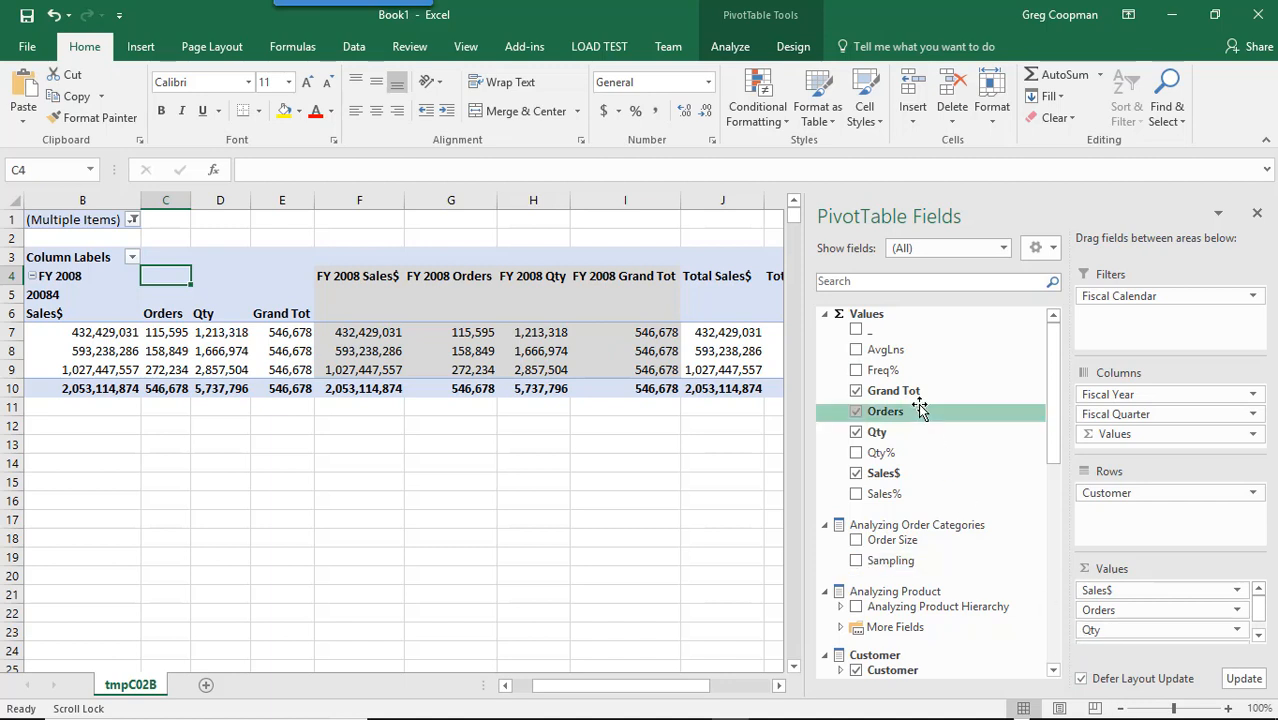
Remove Qty, Orders and Grand Tot from the PivotTable values, leaving only Sales$
{"action": "left_click", "coordinate": [855, 432]}
{"action": "left_click", "coordinate": [855, 411]}
{"action": "left_click", "coordinate": [855, 391]}
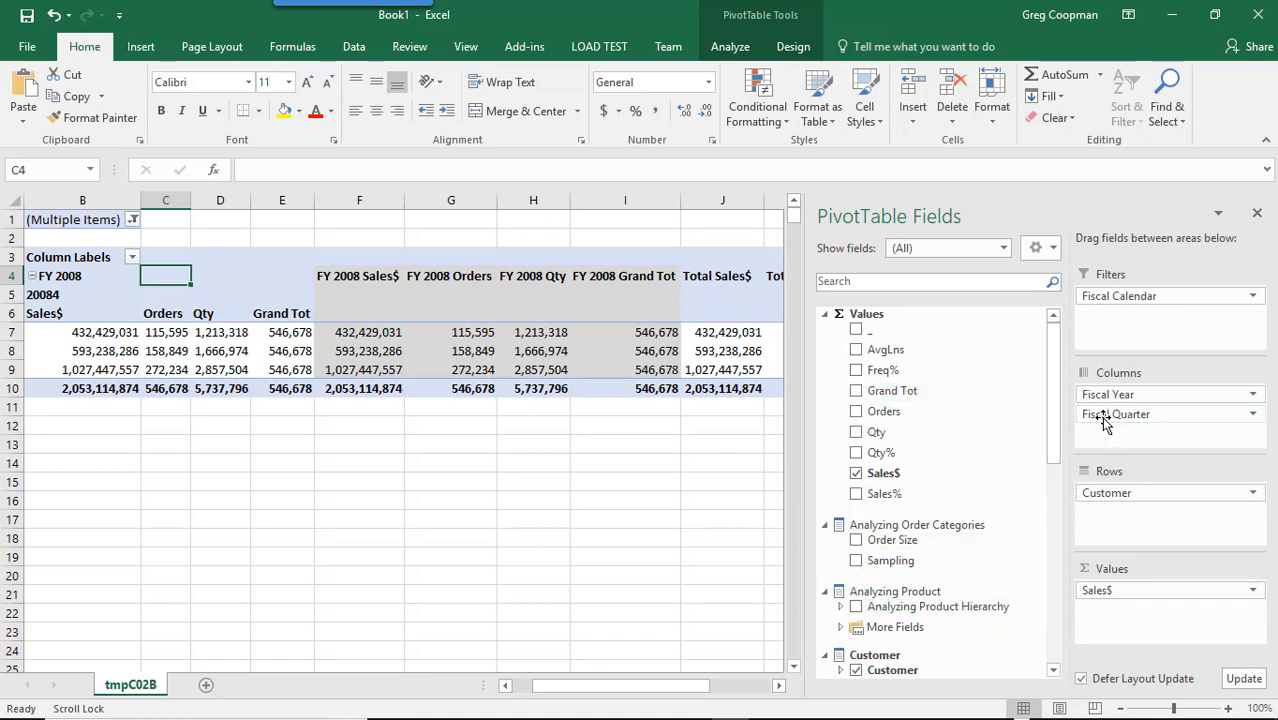
Remove Fiscal Year from the columns, move Fiscal Quarter below Customer in the rows, and update the PivotTable to view its row labels
{"action": "left_click_drag", "start_coordinate": [1100, 395], "coordinate": [805, 550]}
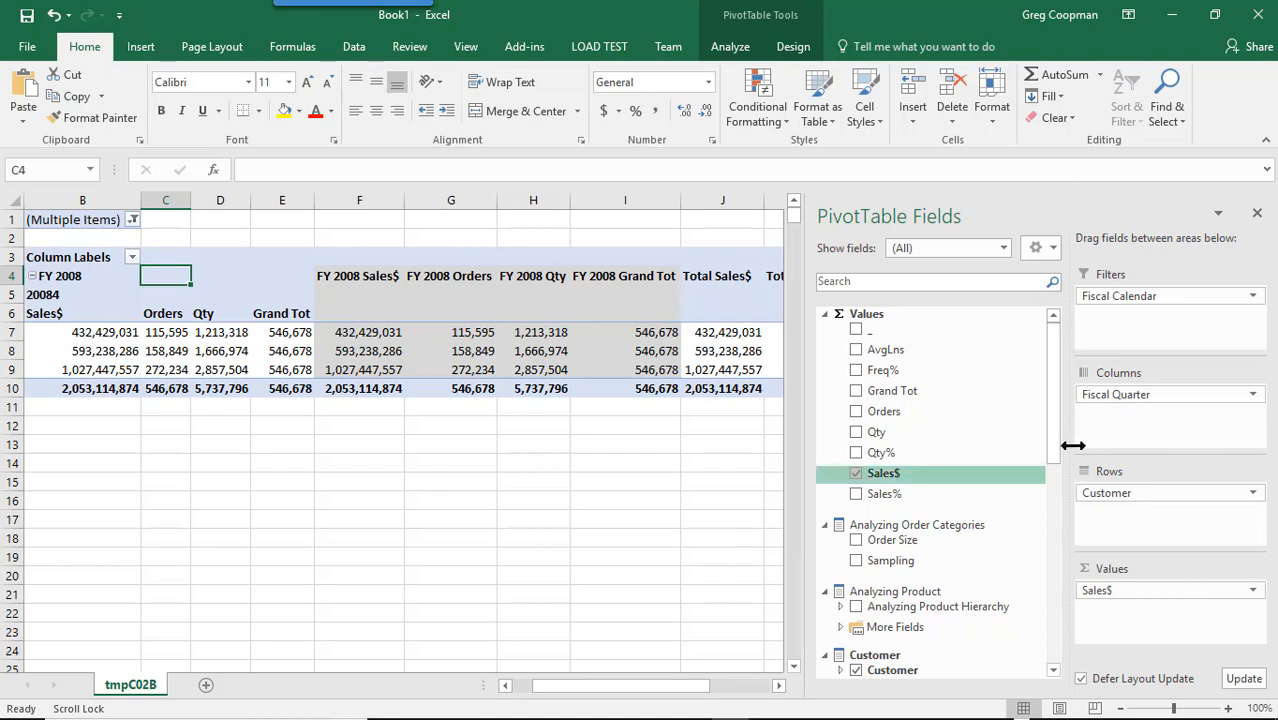
{"action": "left_click_drag", "start_coordinate": [1112, 395], "coordinate": [1128, 498]}
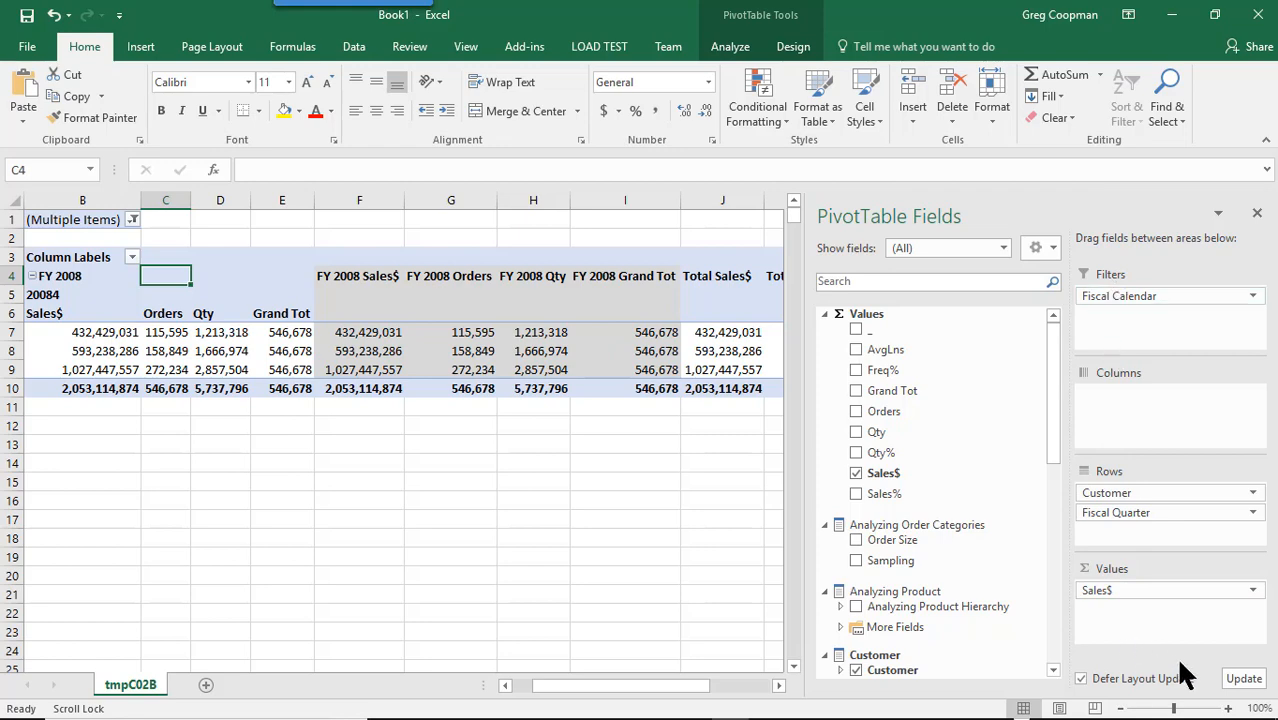
{"action": "left_click", "coordinate": [1238, 681]}
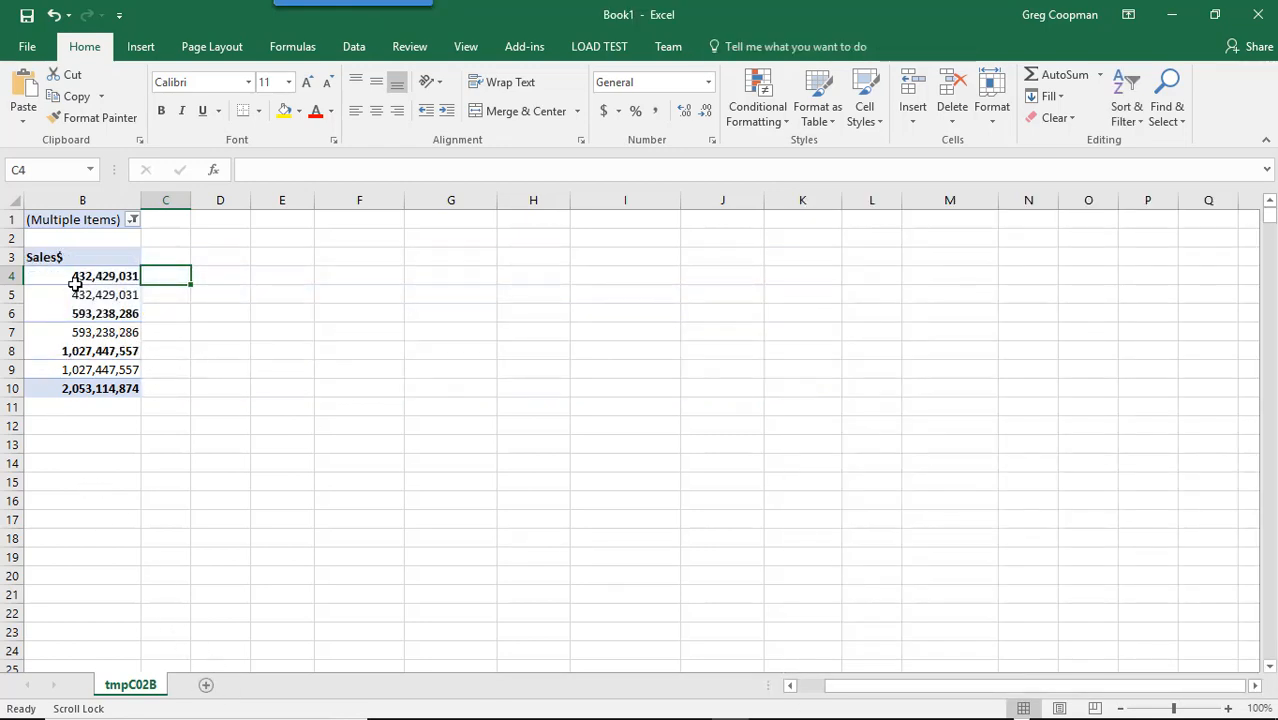
{"action": "left_click", "coordinate": [80, 387]}
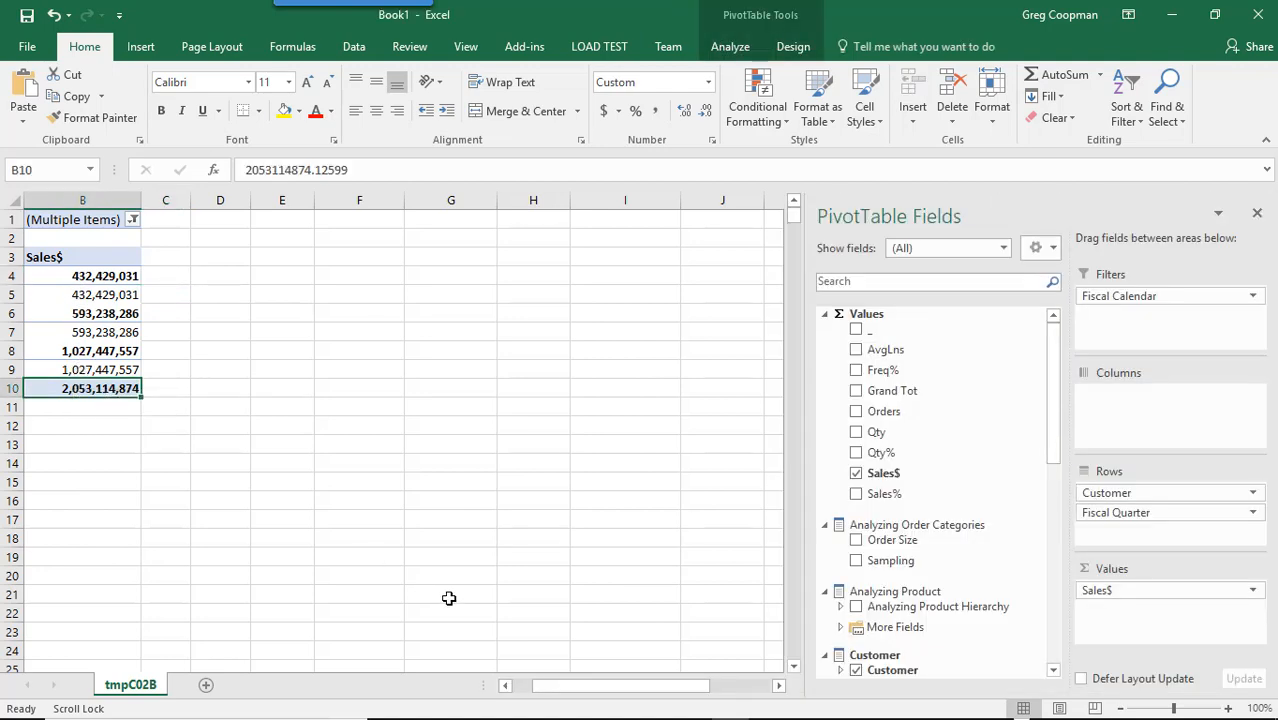
{"action": "left_click_drag", "start_coordinate": [551, 693], "coordinate": [506, 693]}
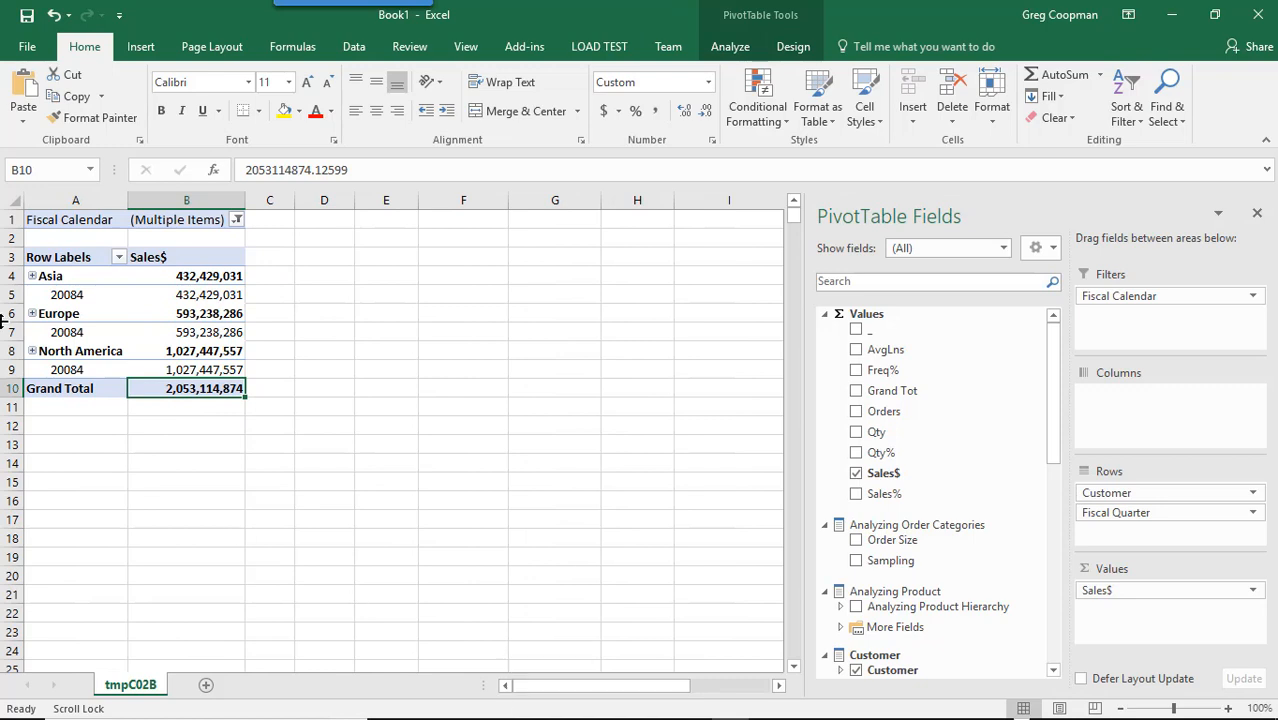